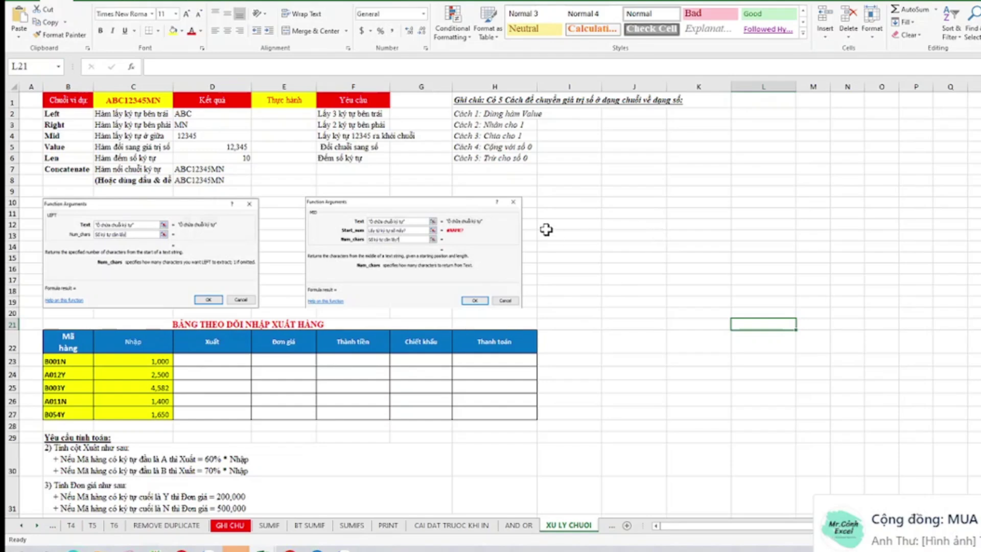
# Go through the reference table's function names: Left, Right, Len and Concatenate.
pyautogui.click(753, 181)
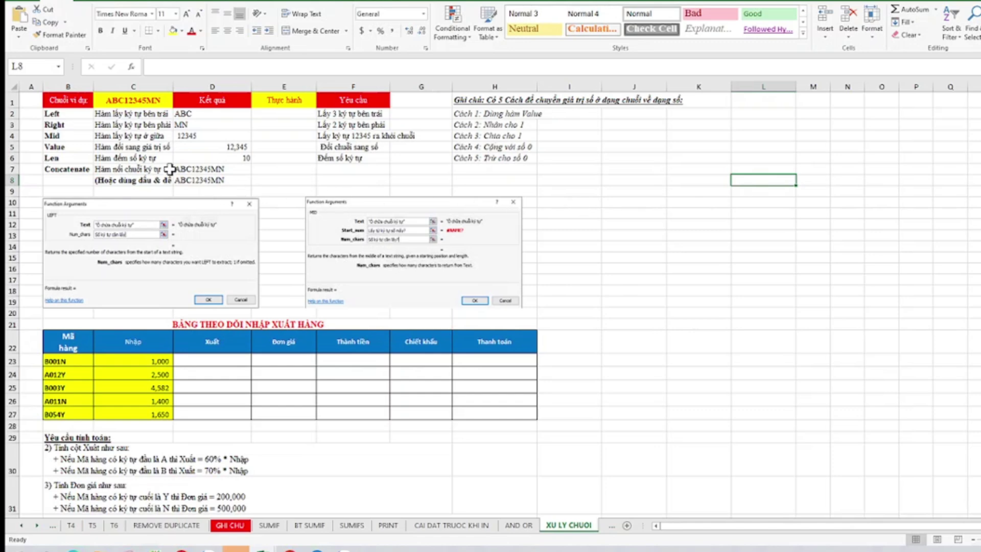
pyautogui.click(63, 113)
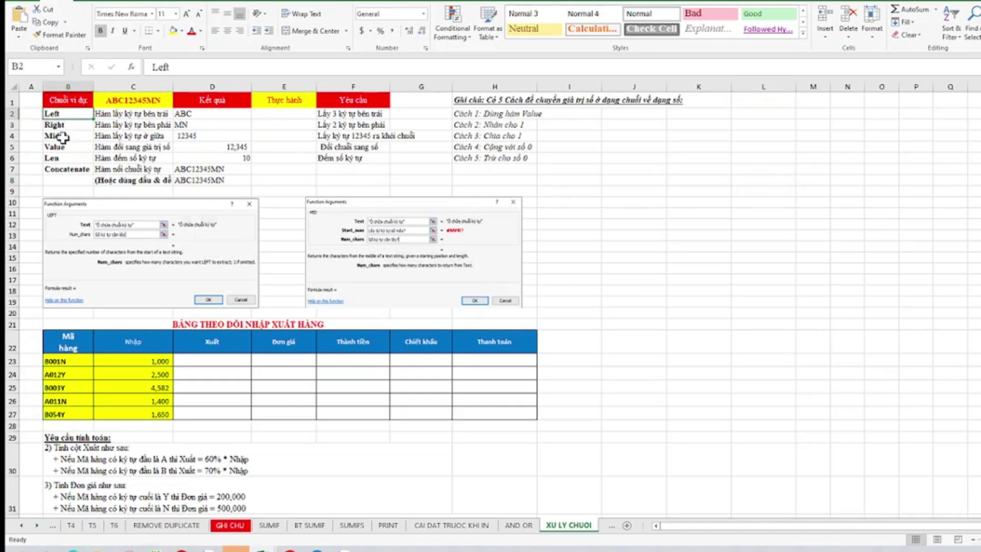
pyautogui.click(63, 124)
pyautogui.click(62, 136)
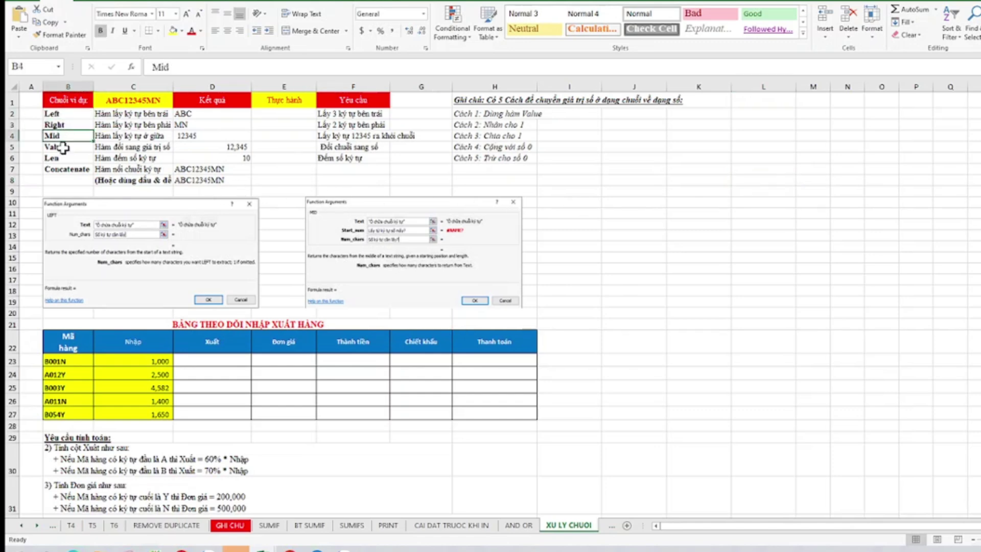
pyautogui.click(62, 147)
pyautogui.click(62, 158)
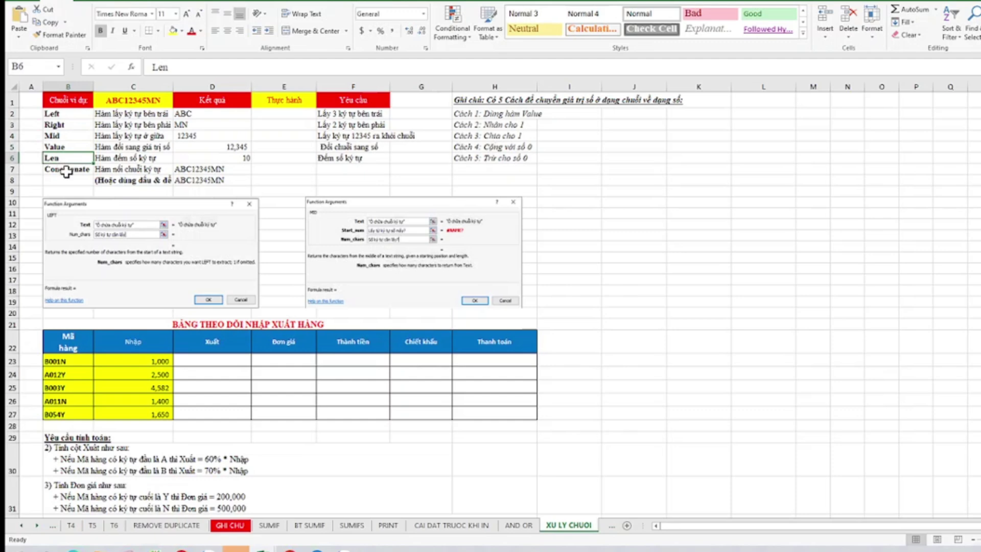
pyautogui.click(64, 169)
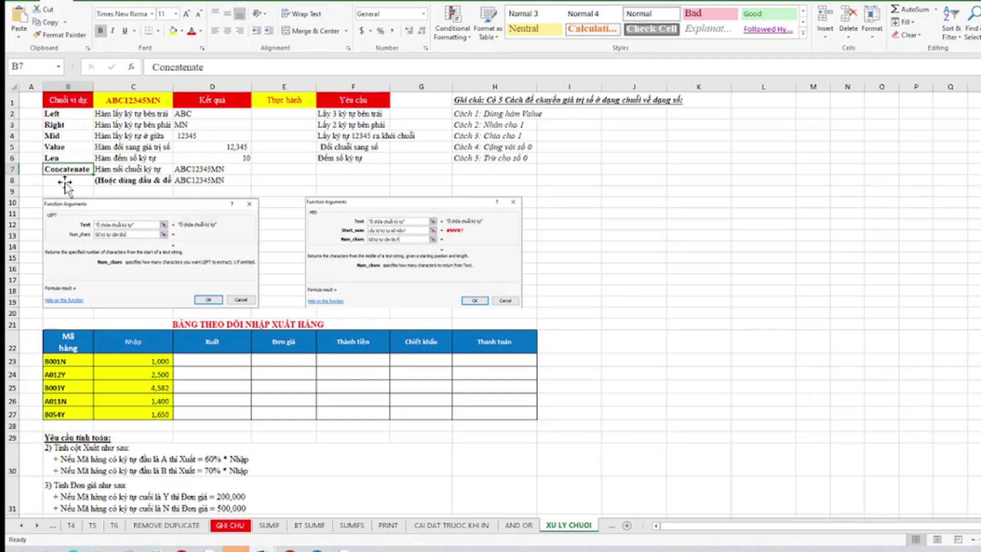
pyautogui.click(728, 236)
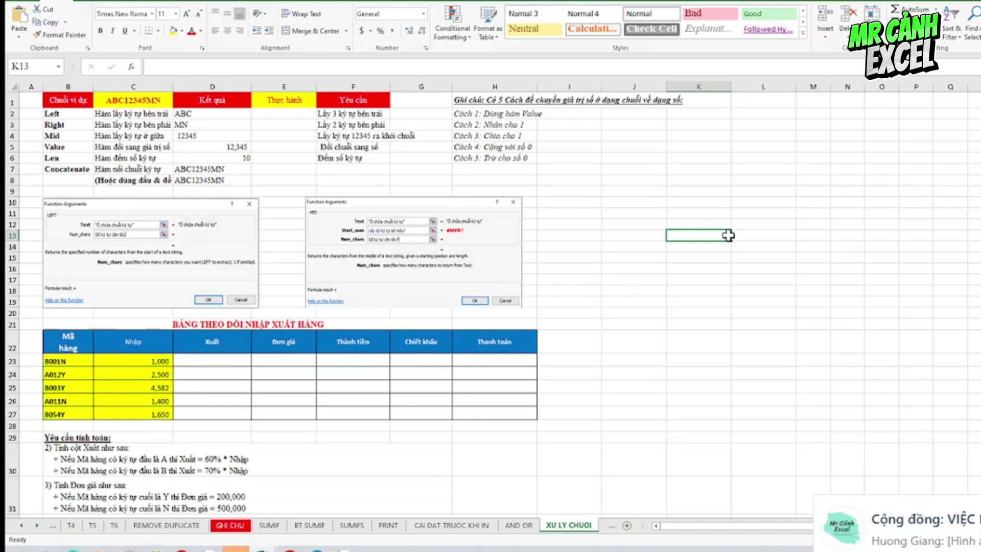
# Inspect sample string ABC12345MN in C1 and the LEFT, RIGHT, MID, VALUE and LEN examples in column D.
pyautogui.click(130, 101)
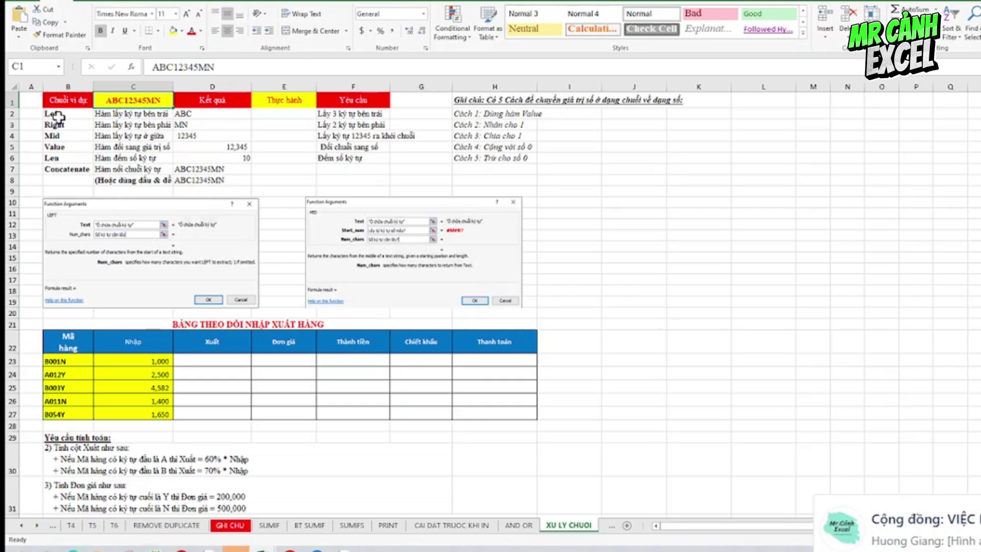
pyautogui.click(199, 113)
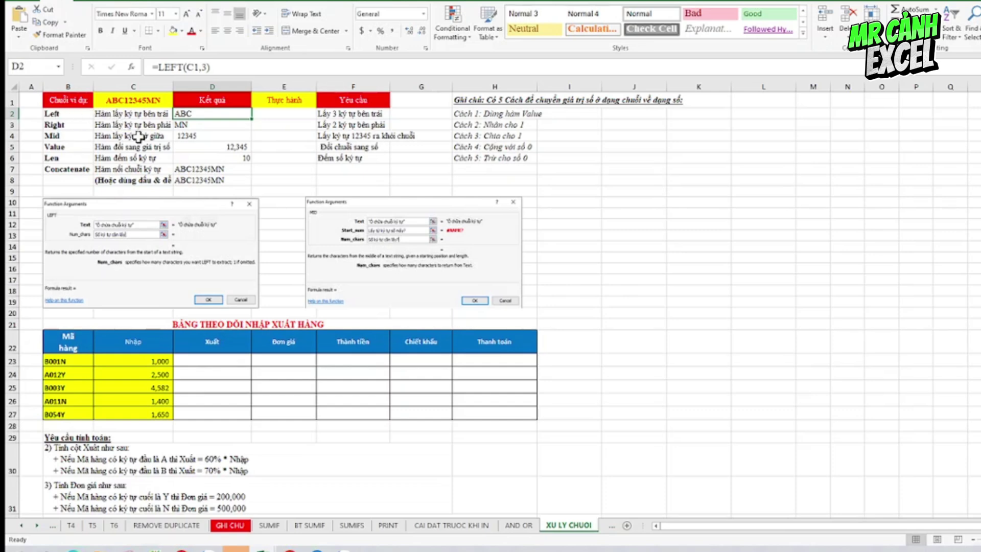
pyautogui.click(204, 124)
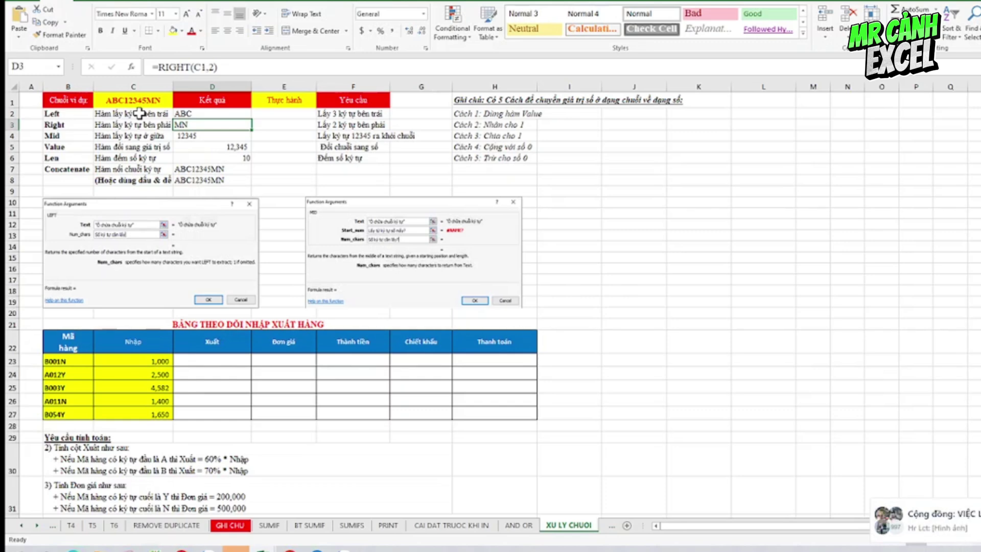
pyautogui.click(63, 123)
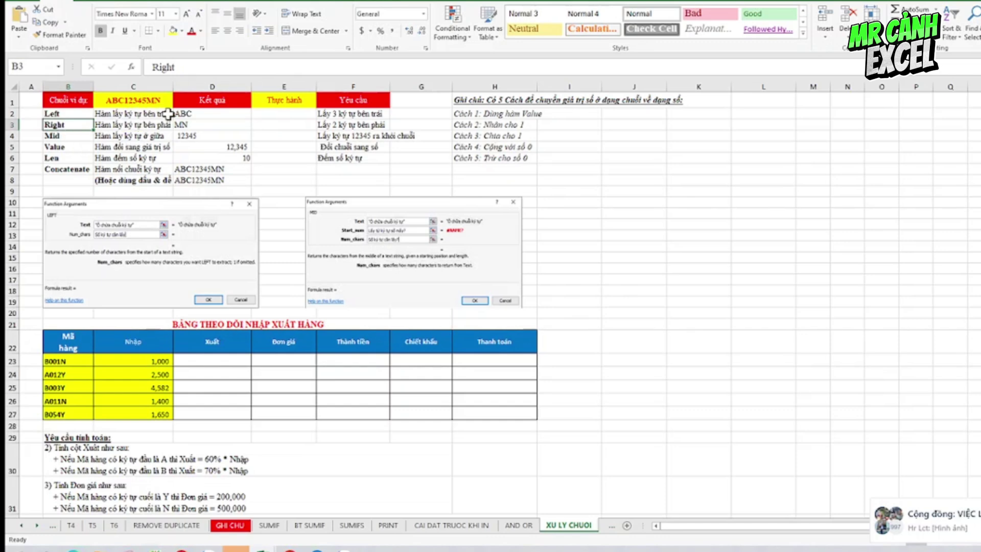
pyautogui.click(206, 135)
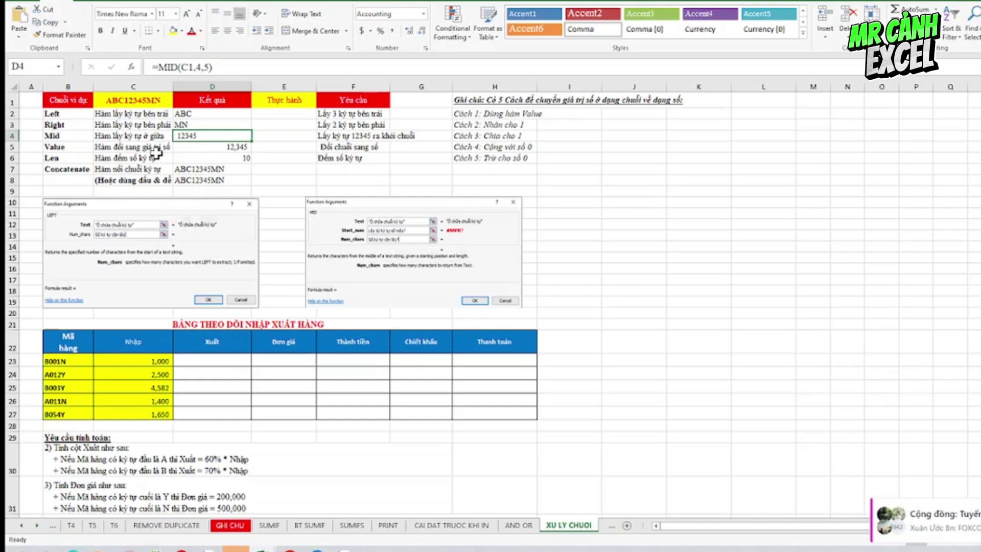
pyautogui.click(184, 148)
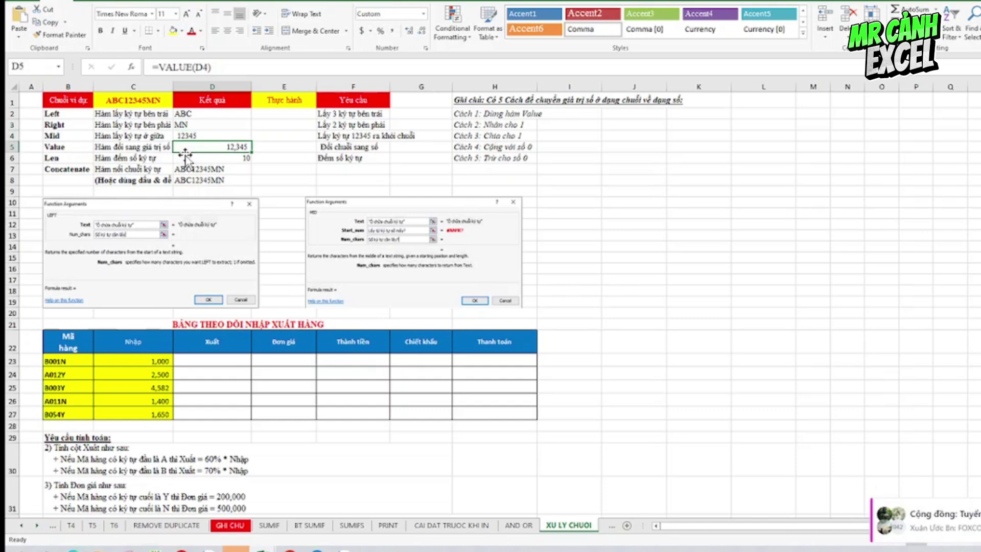
pyautogui.doubleClick(205, 159)
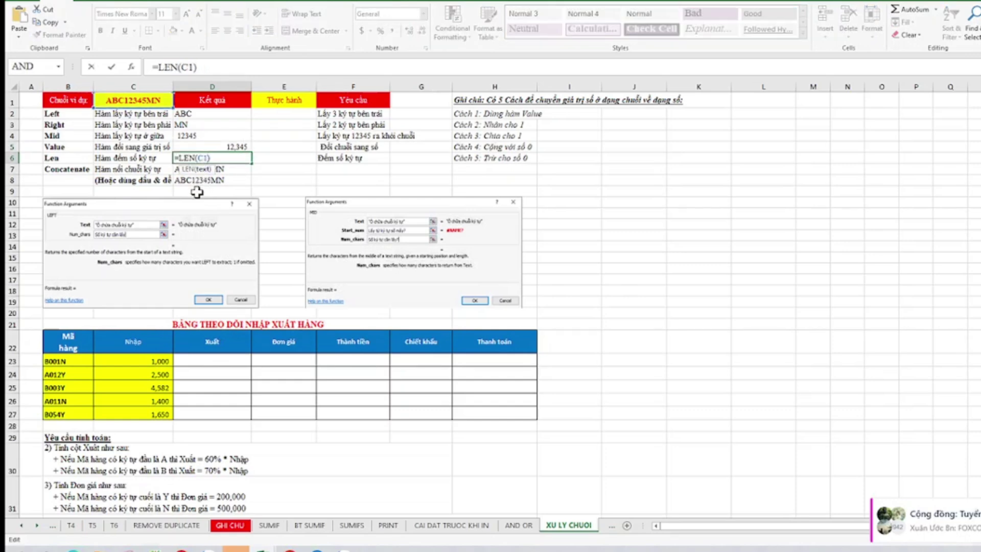
pyautogui.press('Return')
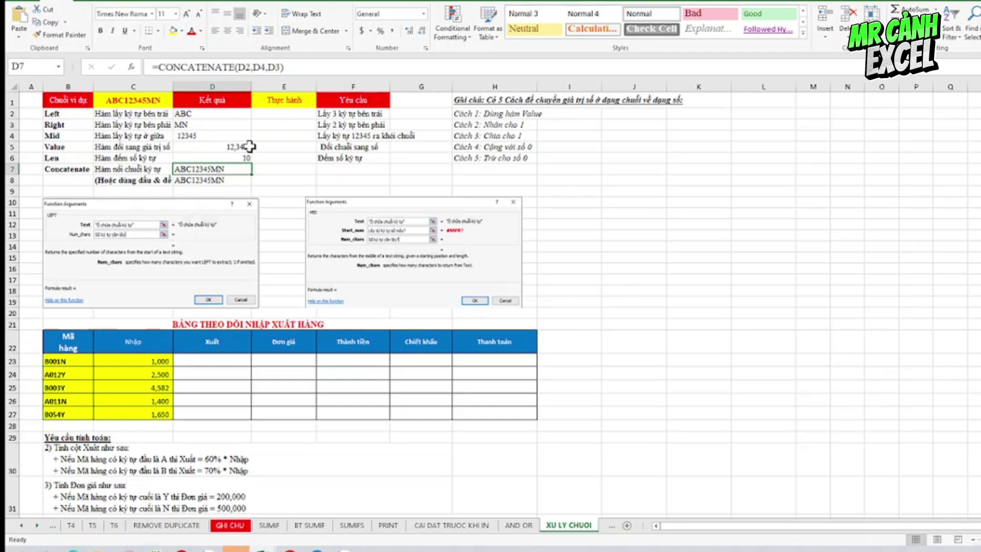
# Start a formula in E2, trimmed to just '=', and show the recent functions list.
pyautogui.click(271, 113)
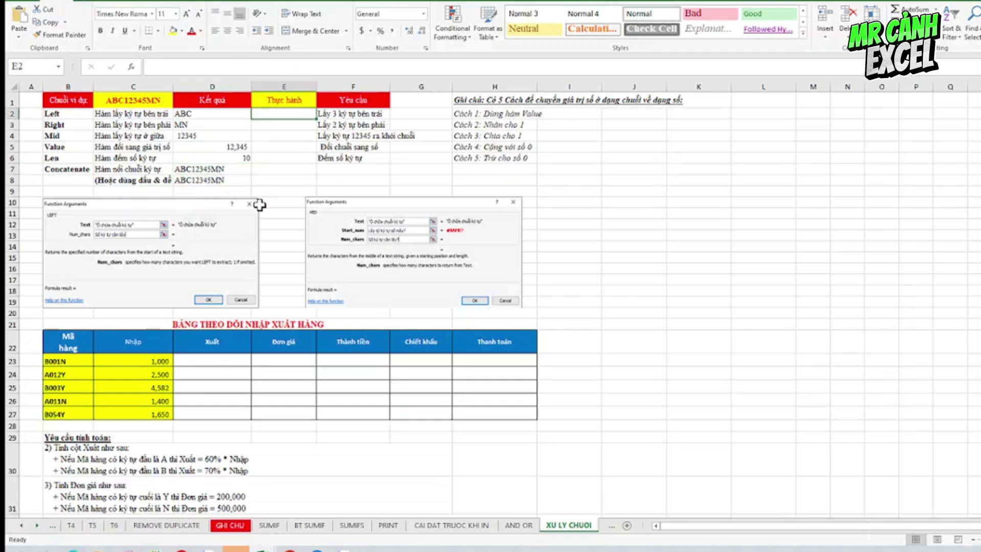
pyautogui.write('=')
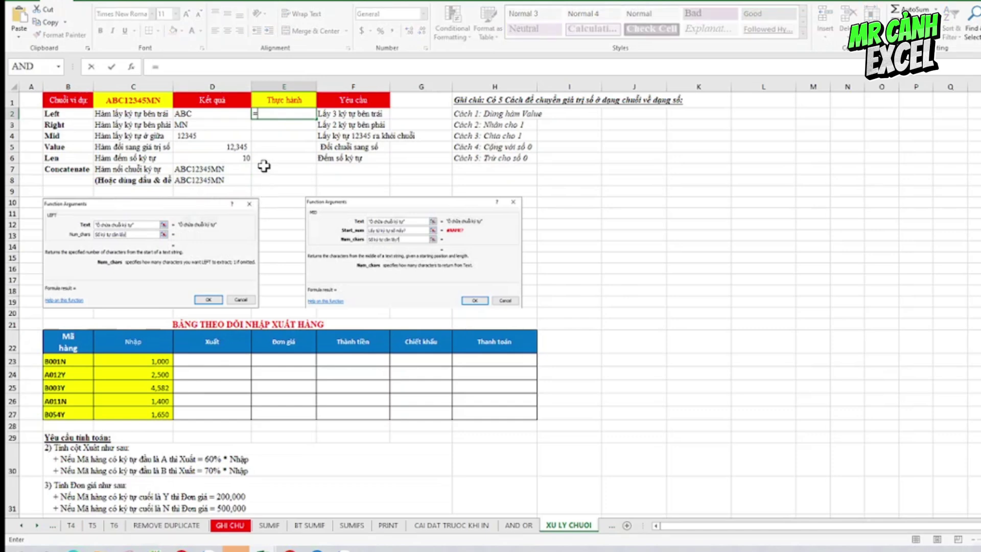
pyautogui.write('L')
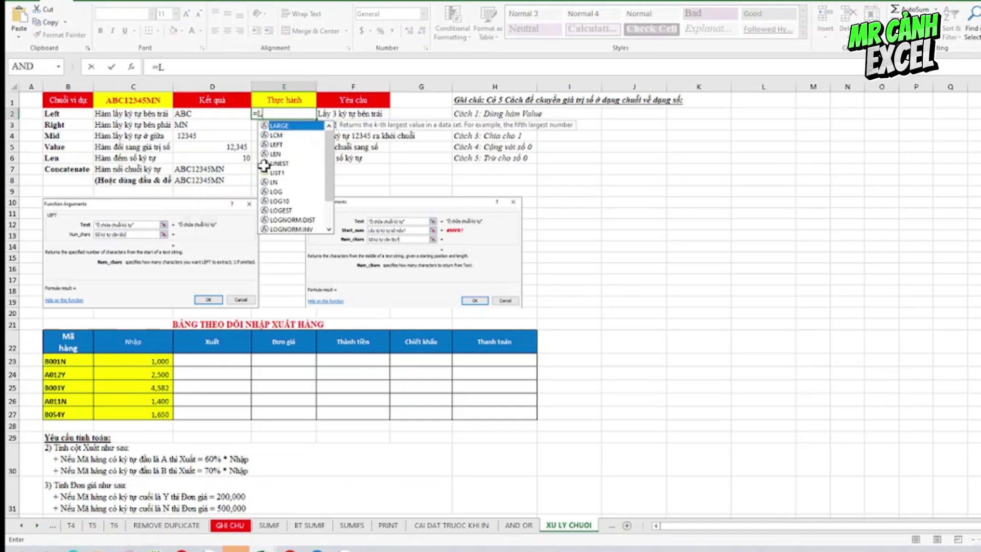
pyautogui.write('E')
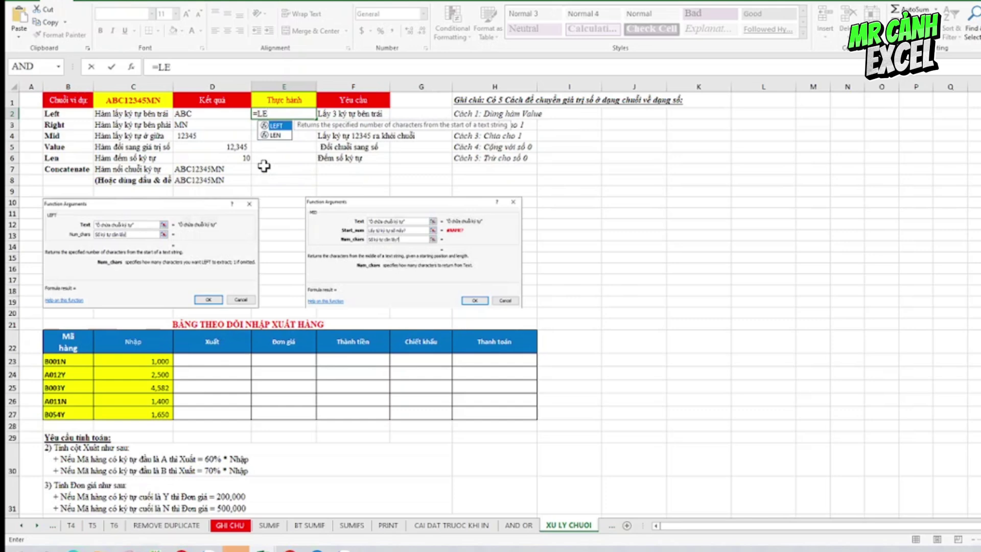
pyautogui.press('BackSpace')
pyautogui.press('BackSpace')
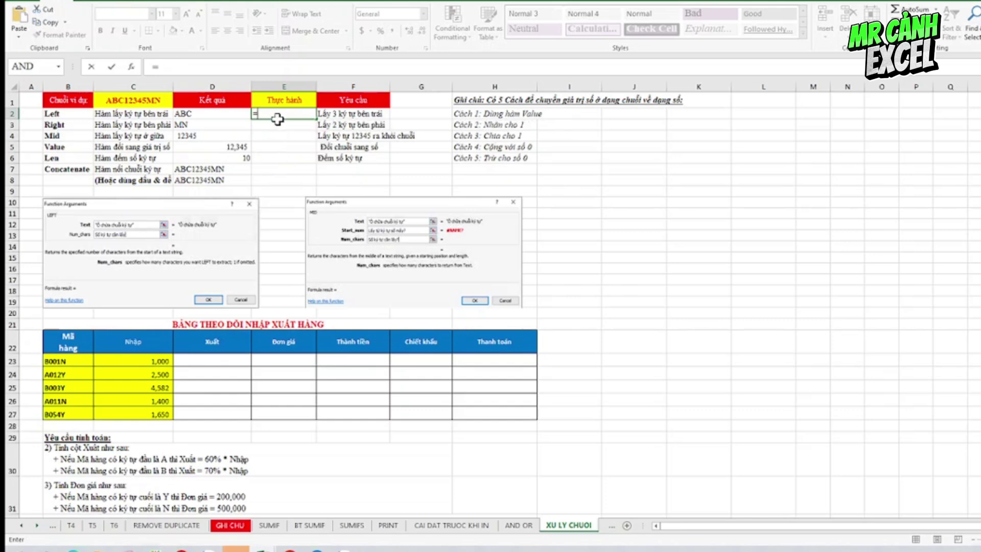
pyautogui.click(59, 68)
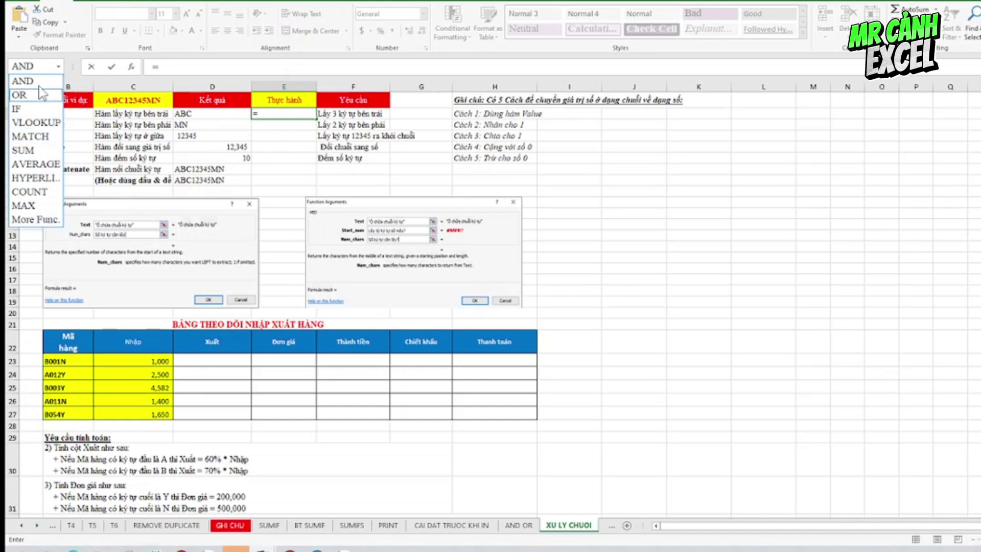
pyautogui.click(35, 219)
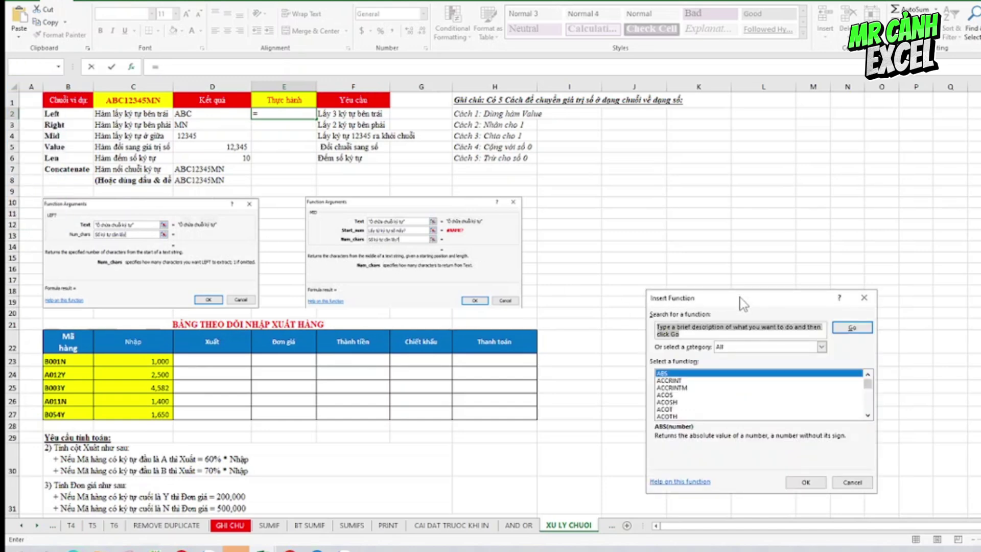
pyautogui.moveTo(741, 301)
pyautogui.mouseDown()
pyautogui.moveTo(707, 271)
pyautogui.moveTo(651, 161)
pyautogui.mouseUp()
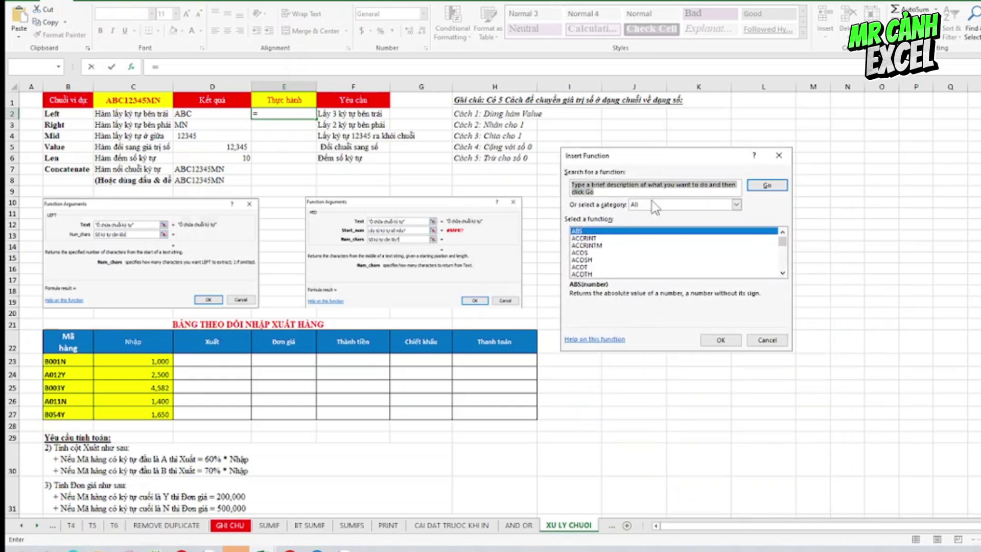
pyautogui.click(583, 253)
pyautogui.click(582, 259)
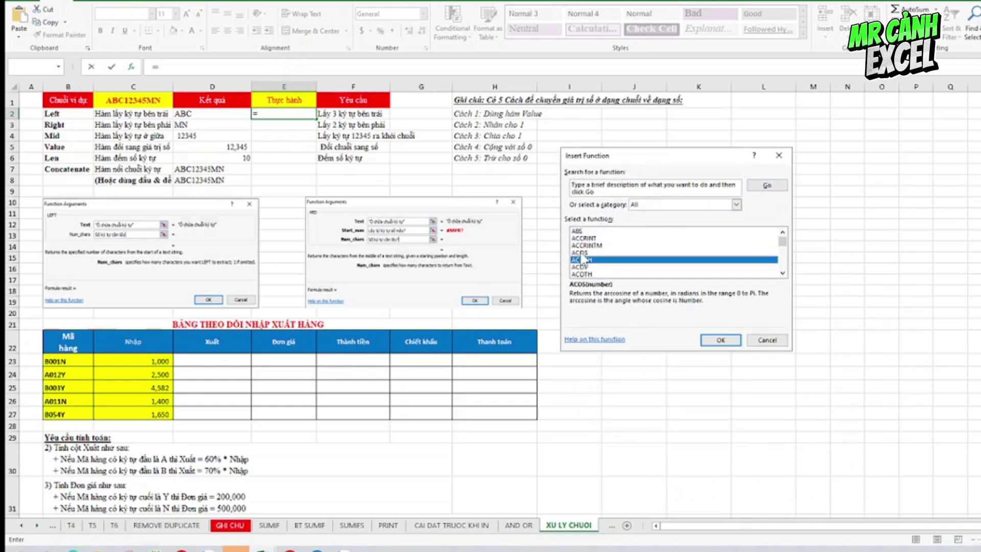
pyautogui.click(585, 248)
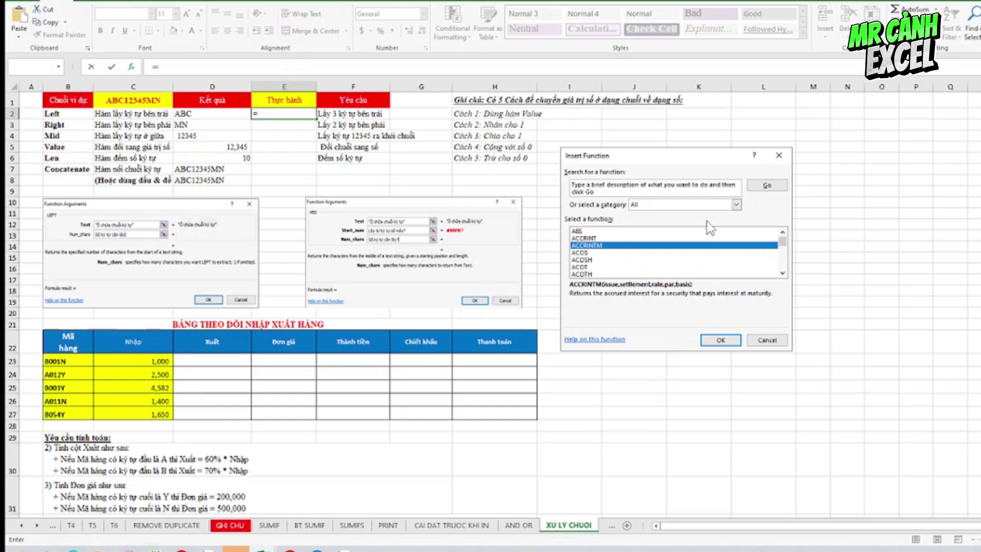
pyautogui.click(737, 204)
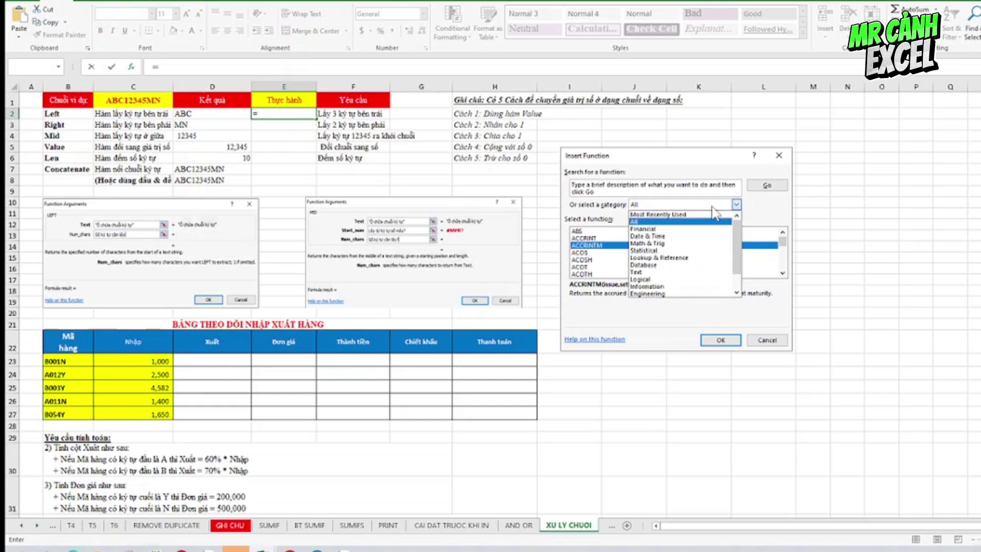
pyautogui.click(641, 223)
pyautogui.click(736, 204)
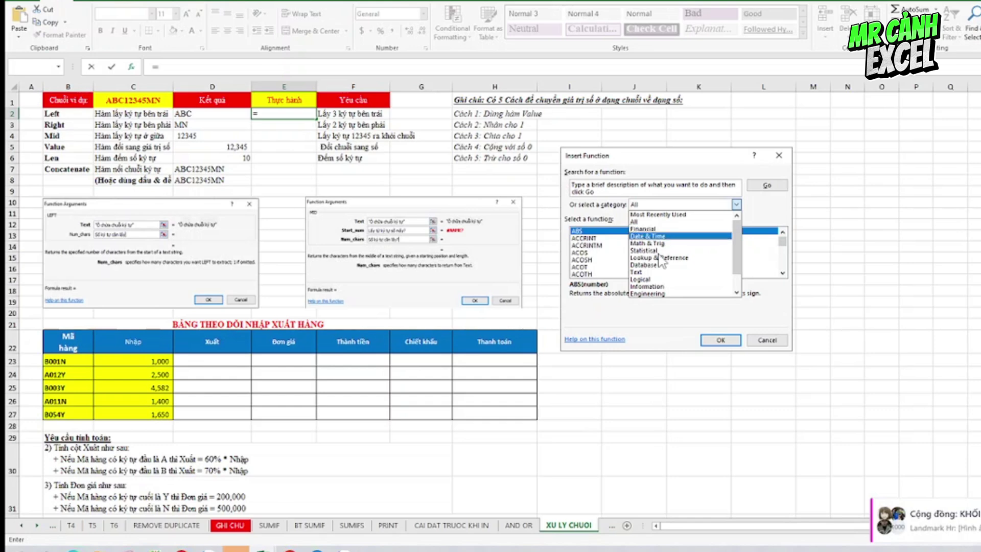
pyautogui.click(636, 205)
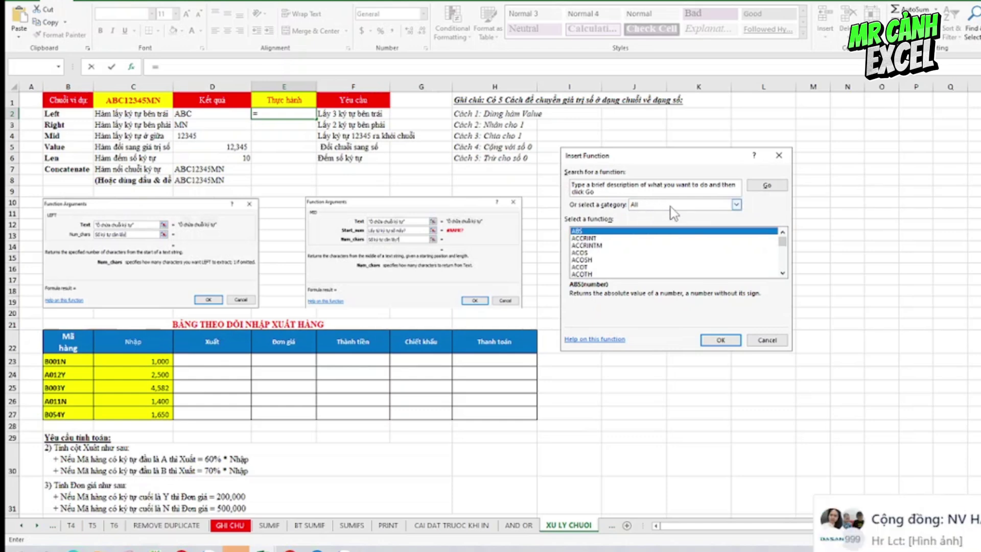
pyautogui.click(587, 245)
pyautogui.click(586, 260)
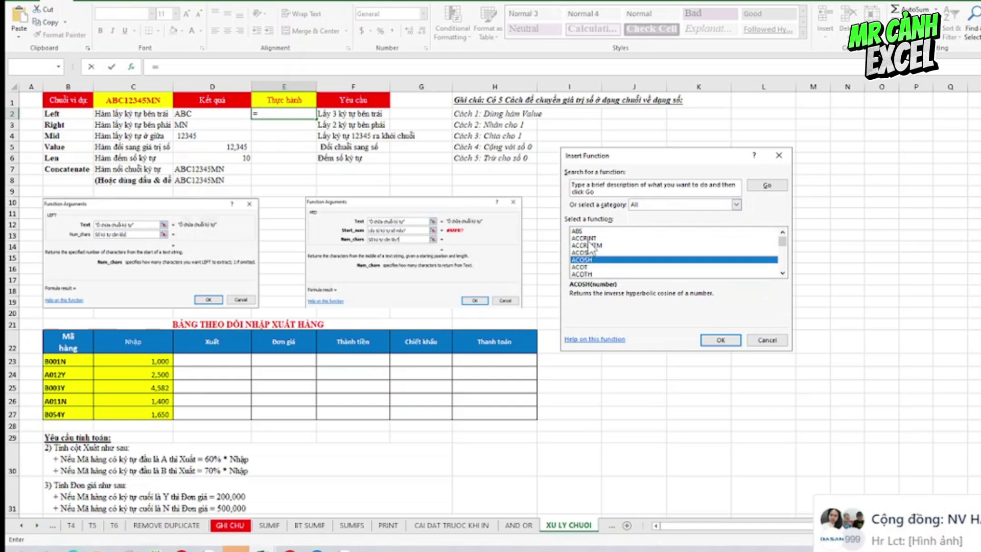
pyautogui.click(589, 239)
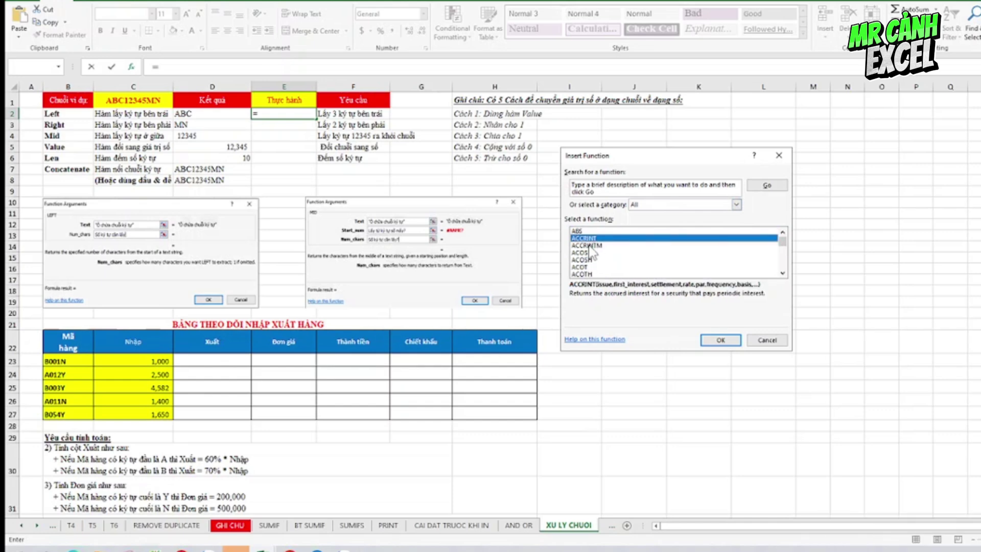
pyautogui.click(592, 246)
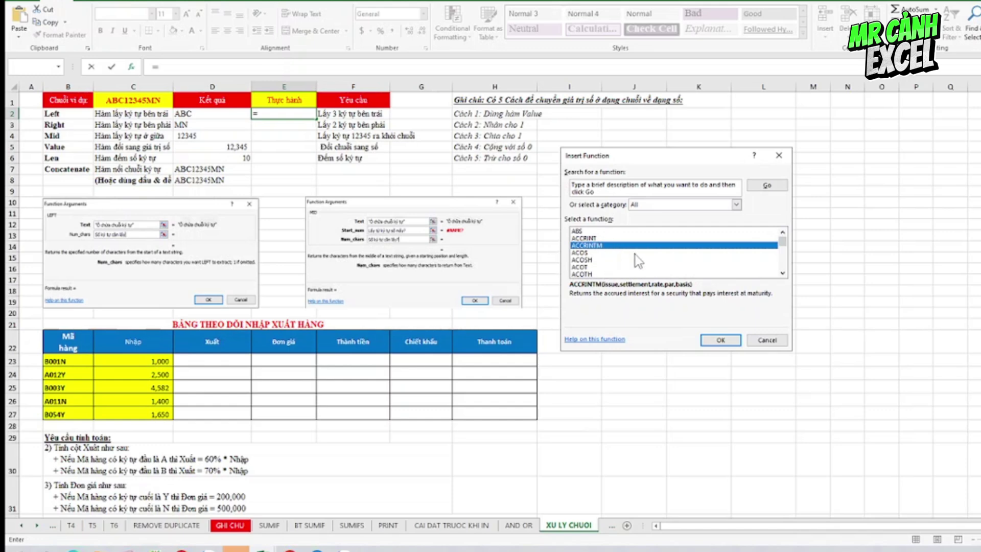
pyautogui.press('l')
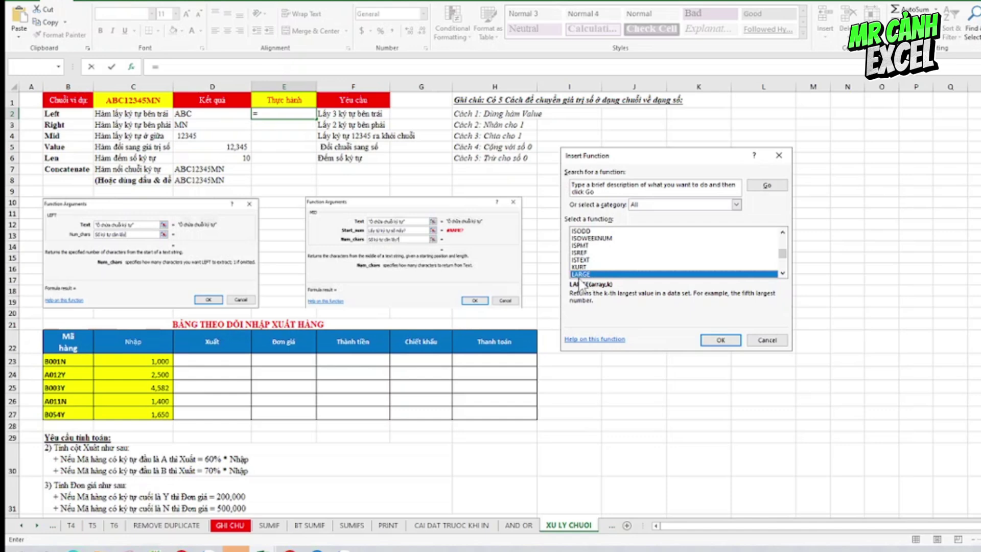
pyautogui.click(783, 275)
pyautogui.click(783, 274)
pyautogui.click(784, 274)
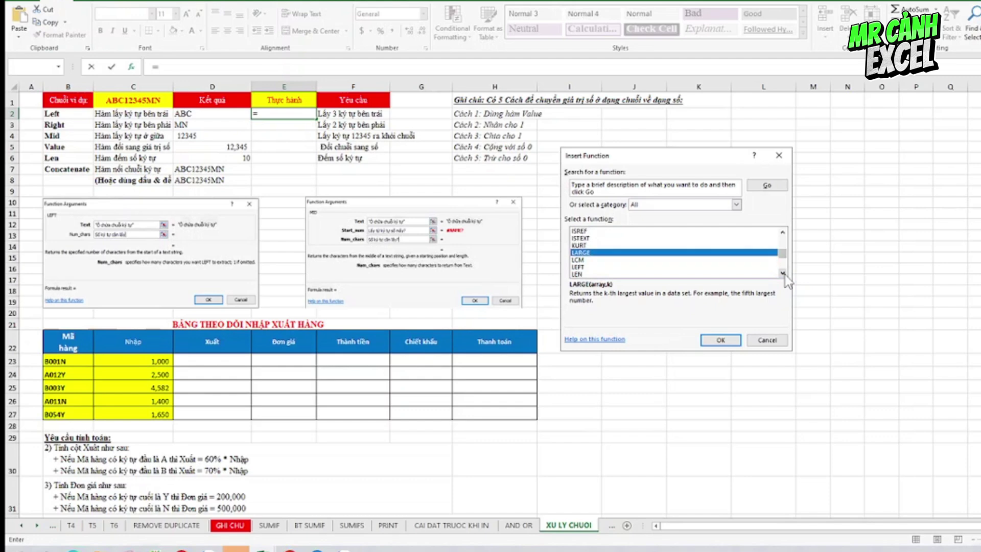
pyautogui.click(783, 274)
pyautogui.click(784, 275)
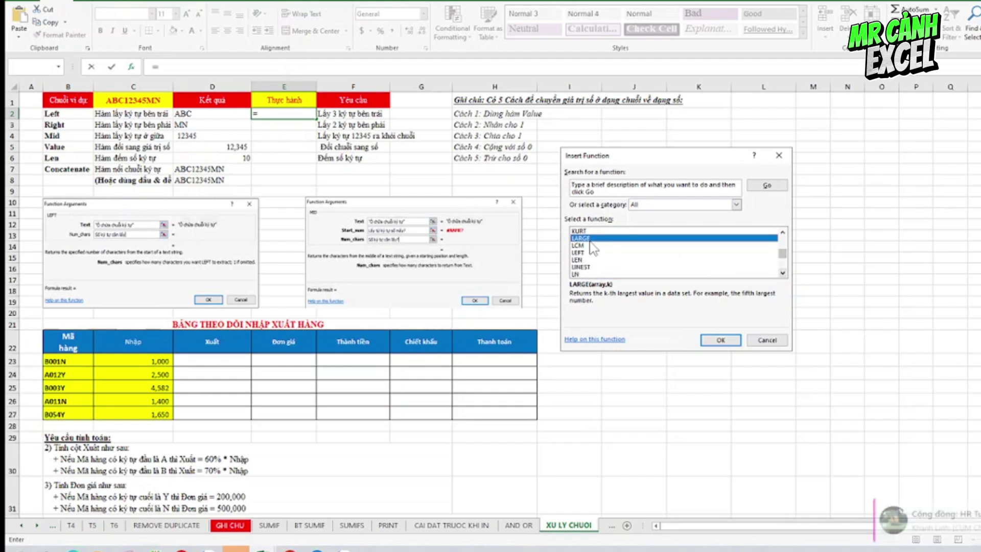
pyautogui.click(579, 253)
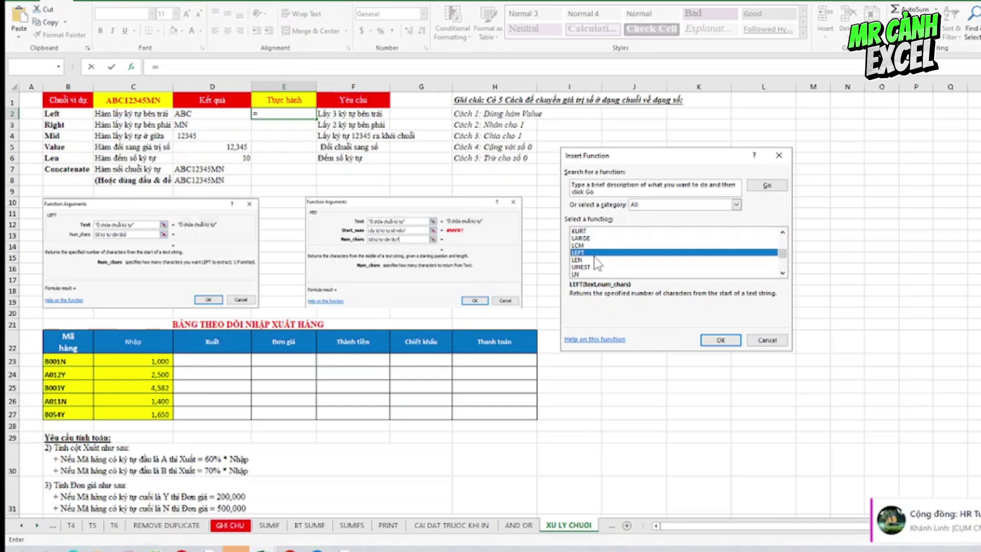
pyautogui.click(716, 342)
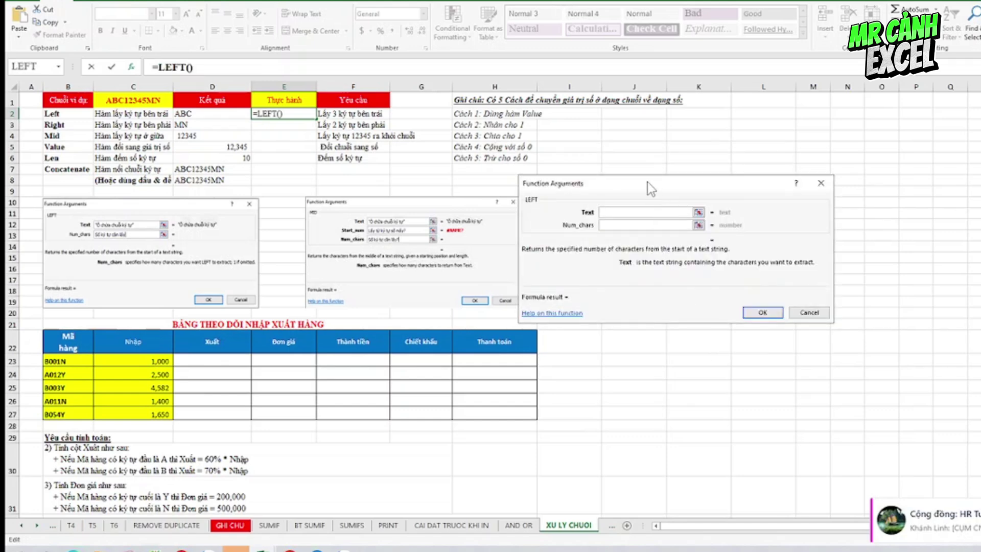
pyautogui.moveTo(648, 181); pyautogui.dragTo(676, 185)
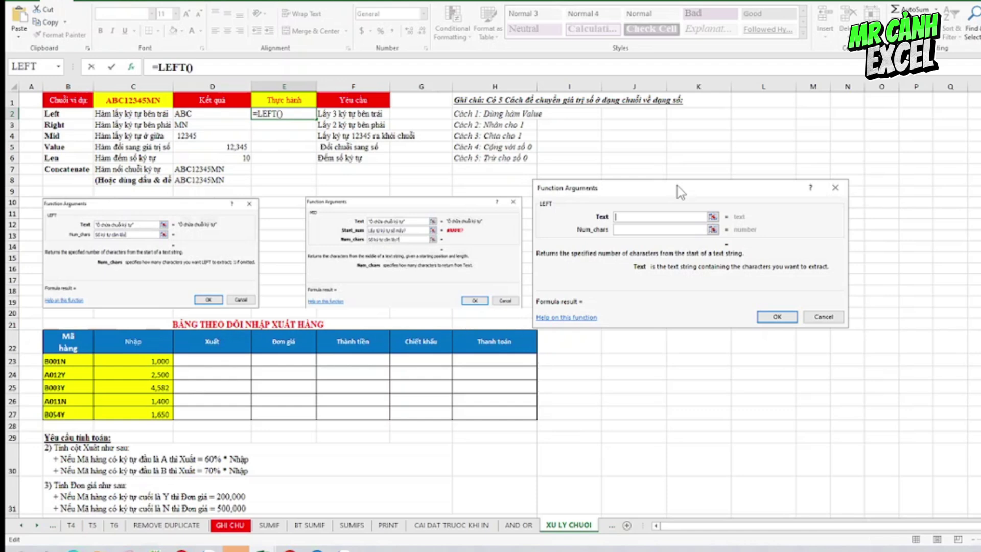
# Cancel the earlier E2 entry and reinsert =LEFT() from the full function catalogue.
pyautogui.click(836, 188)
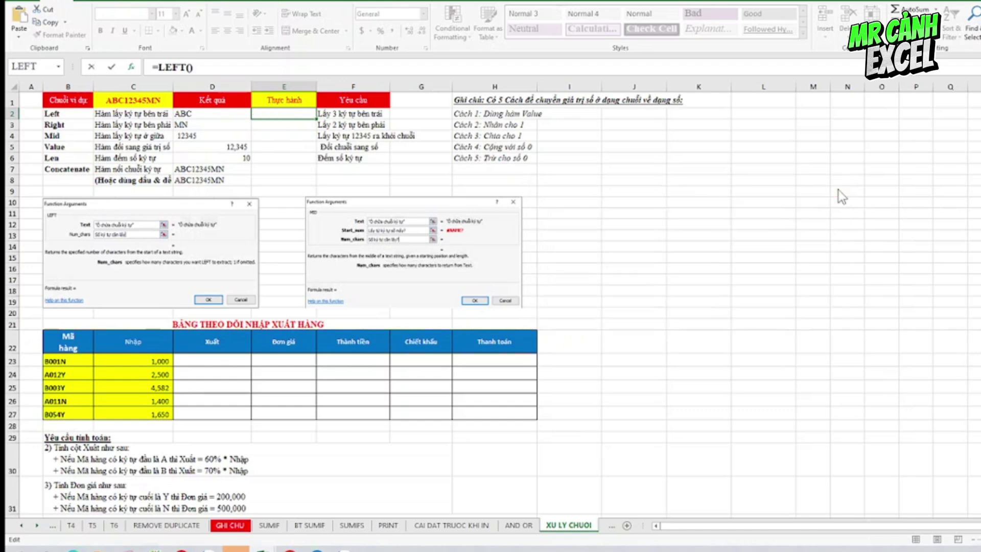
pyautogui.write('=')
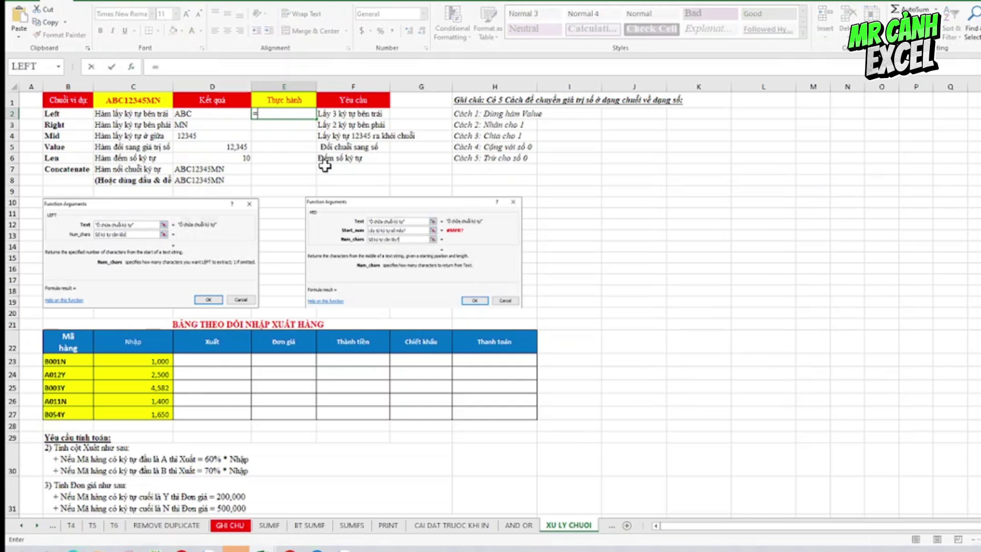
pyautogui.click(58, 66)
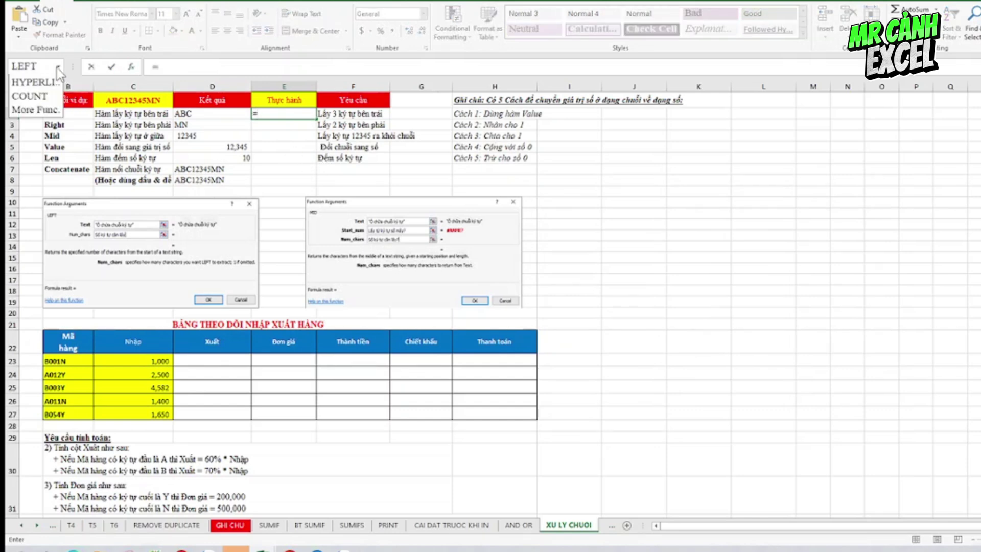
pyautogui.click(36, 219)
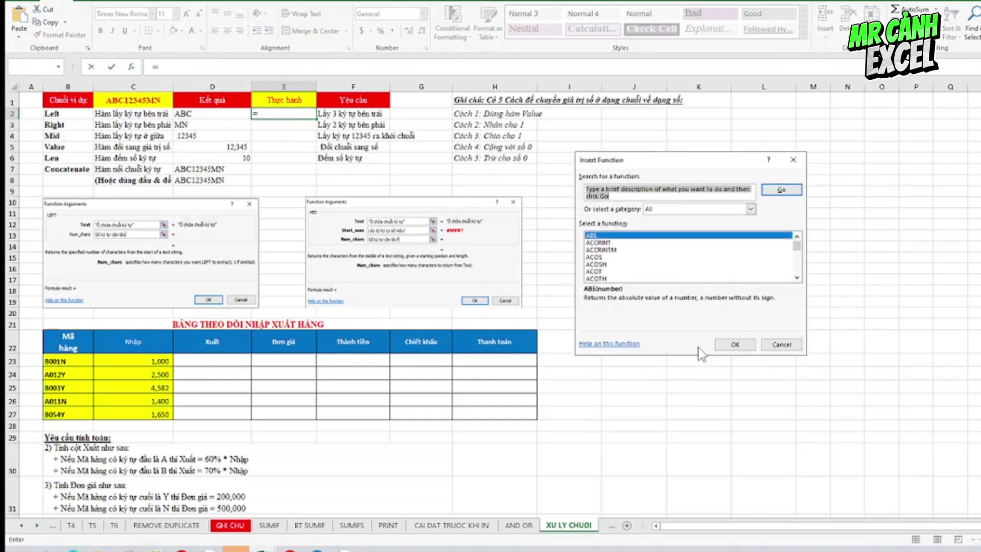
pyautogui.click(602, 257)
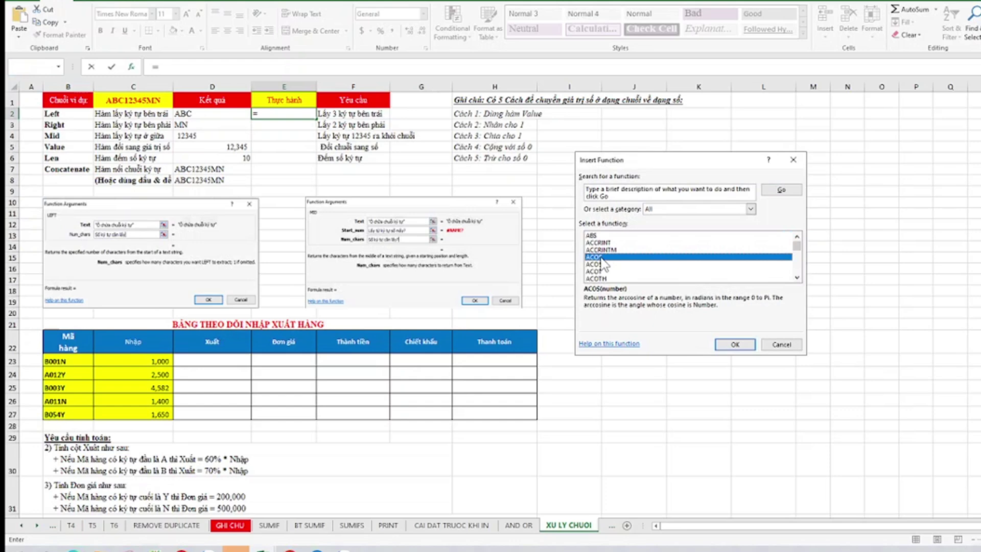
pyautogui.press('l')
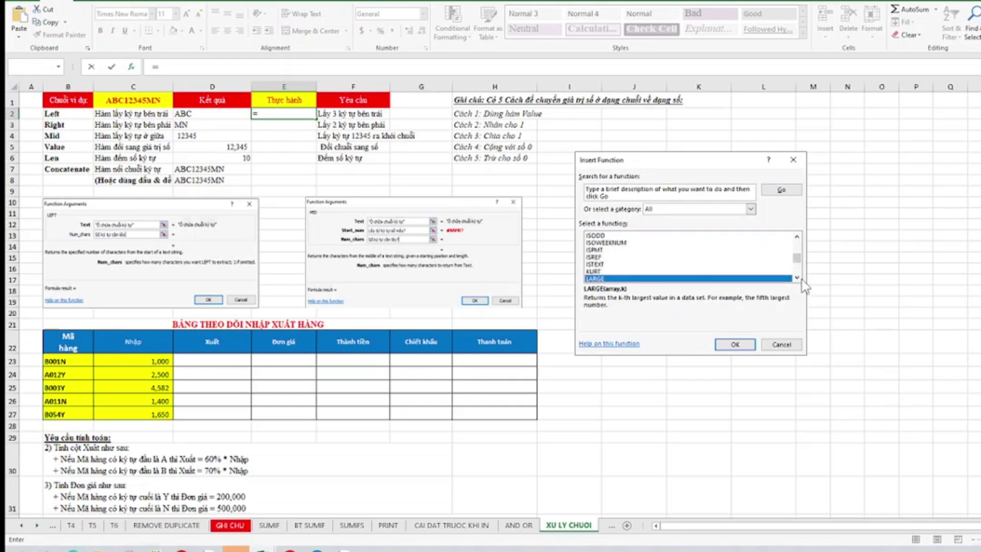
pyautogui.scroll(-4, 800, 279)
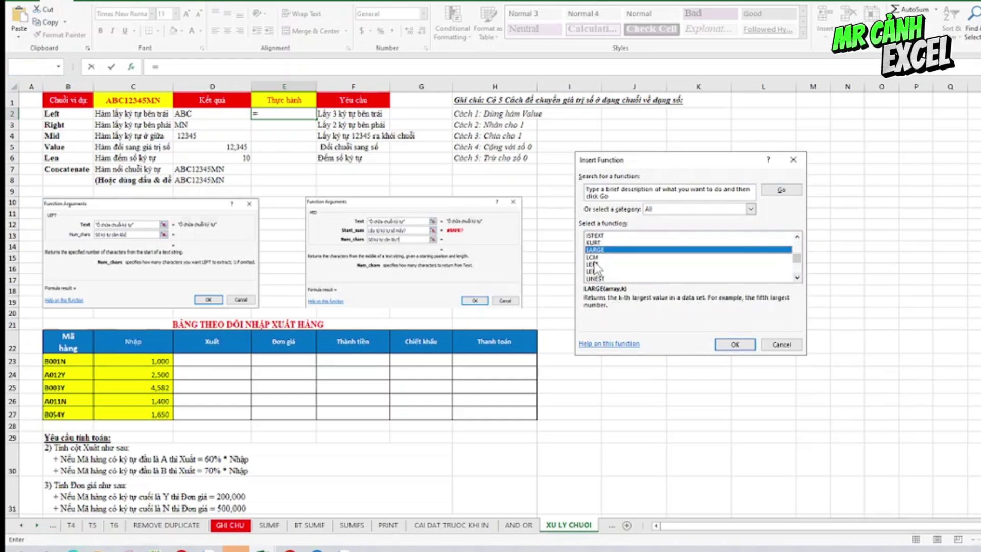
pyautogui.click(596, 265)
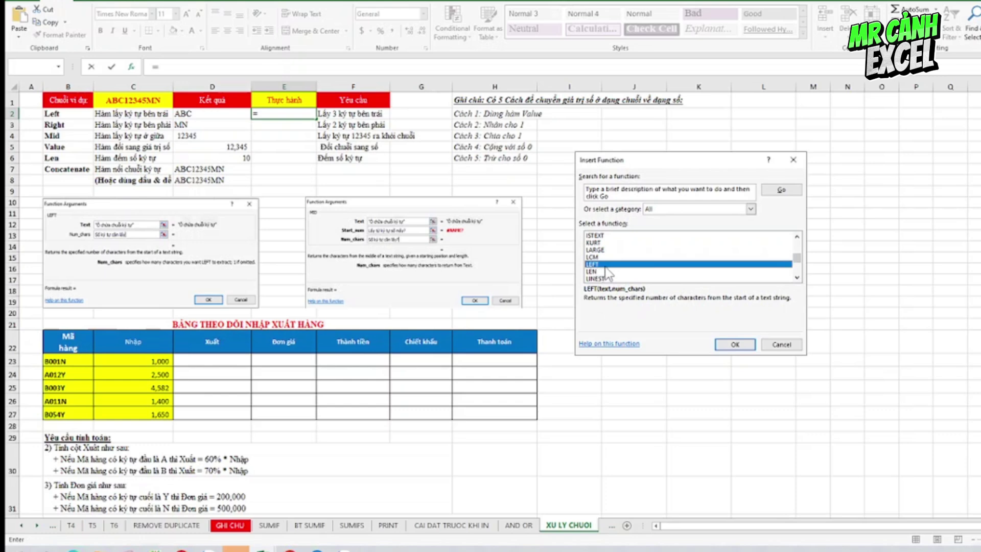
pyautogui.click(722, 344)
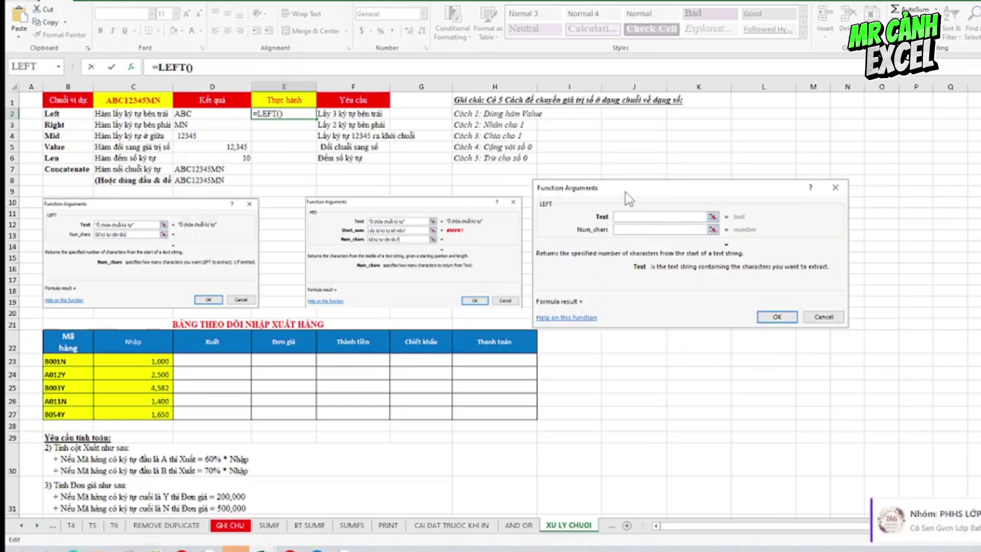
# Set LEFT's Text to C1 and Num_chars to 3 so E2 shows ABC.
pyautogui.moveTo(627, 190); pyautogui.dragTo(383, 203)
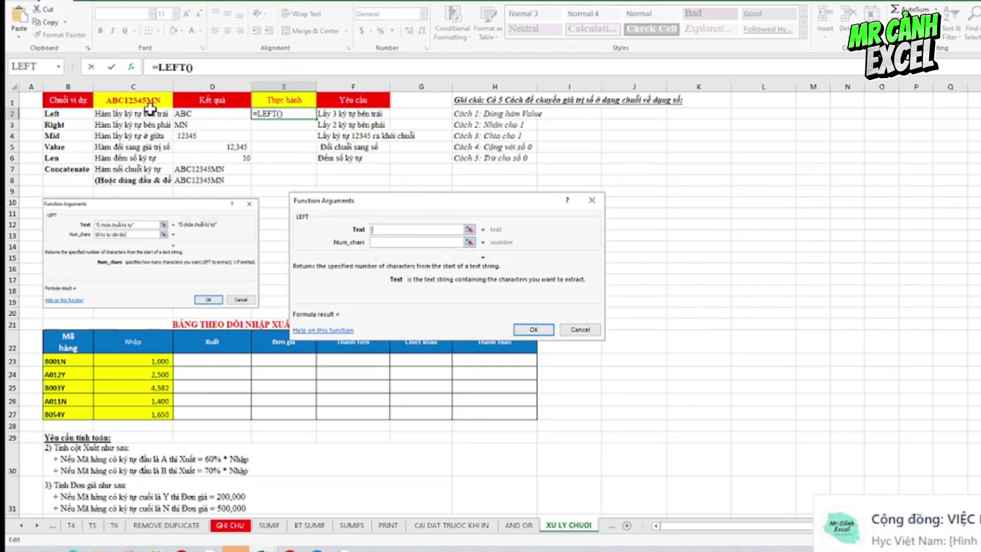
pyautogui.click(148, 102)
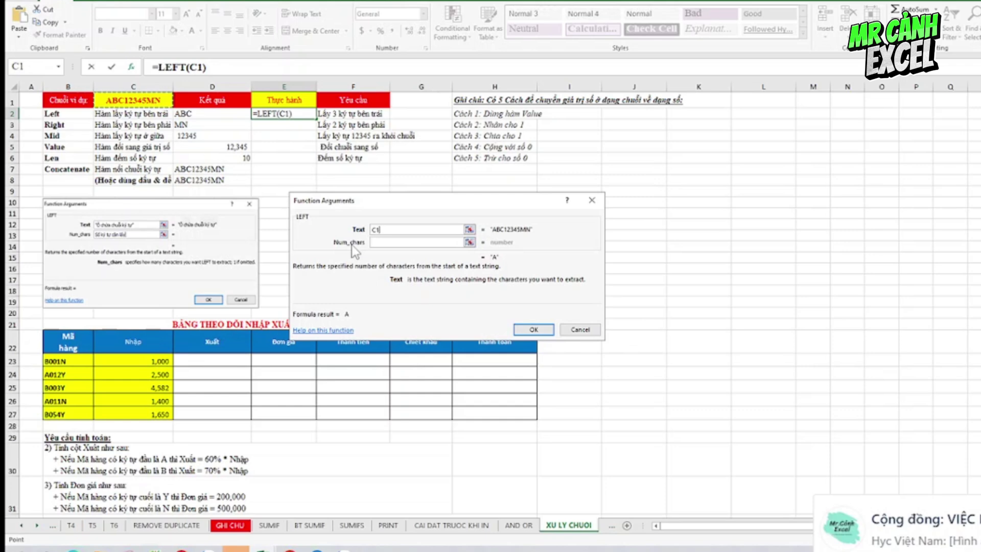
pyautogui.click(389, 242)
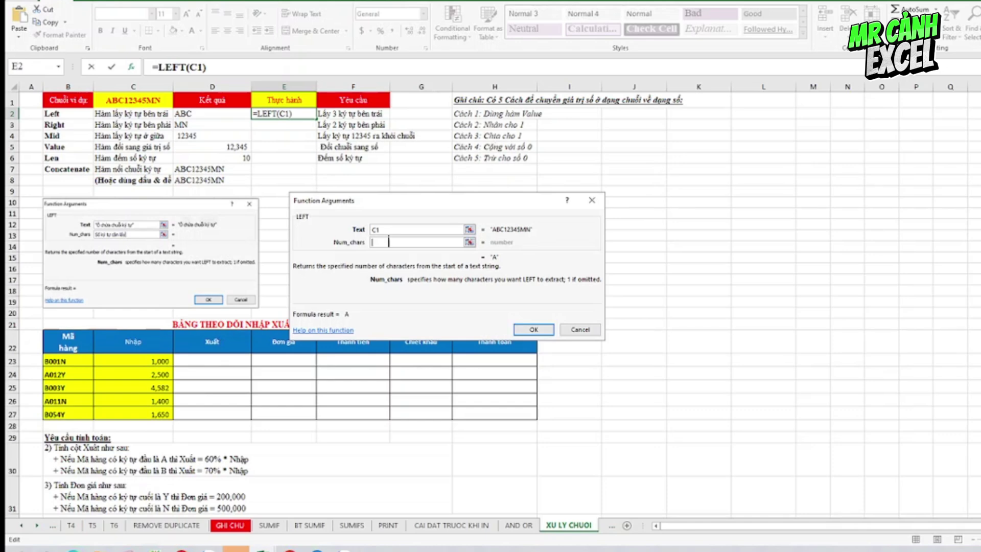
pyautogui.write('3')
pyautogui.click(394, 230)
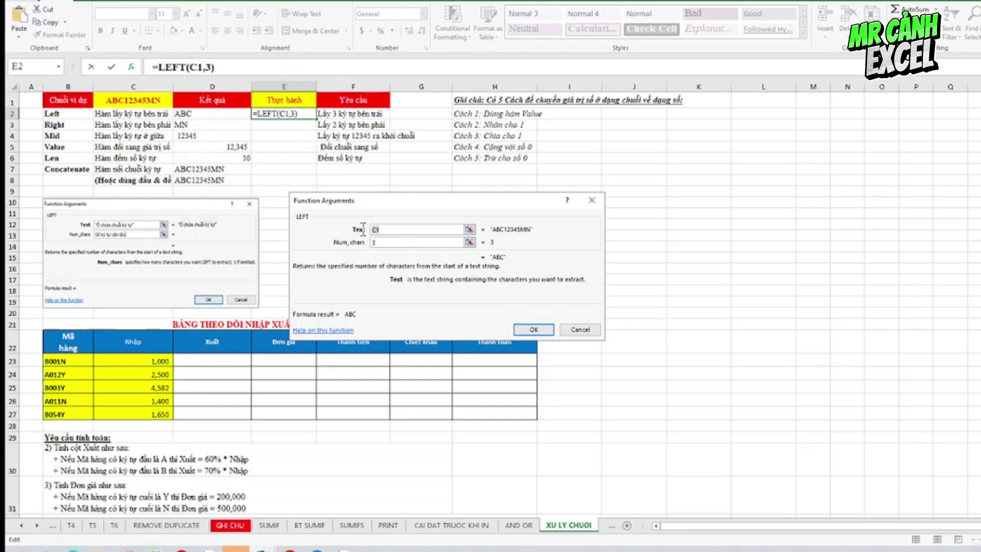
pyautogui.moveTo(372, 229)
pyautogui.mouseDown()
pyautogui.moveTo(386, 231)
pyautogui.moveTo(369, 230)
pyautogui.mouseUp()
pyautogui.click(372, 242)
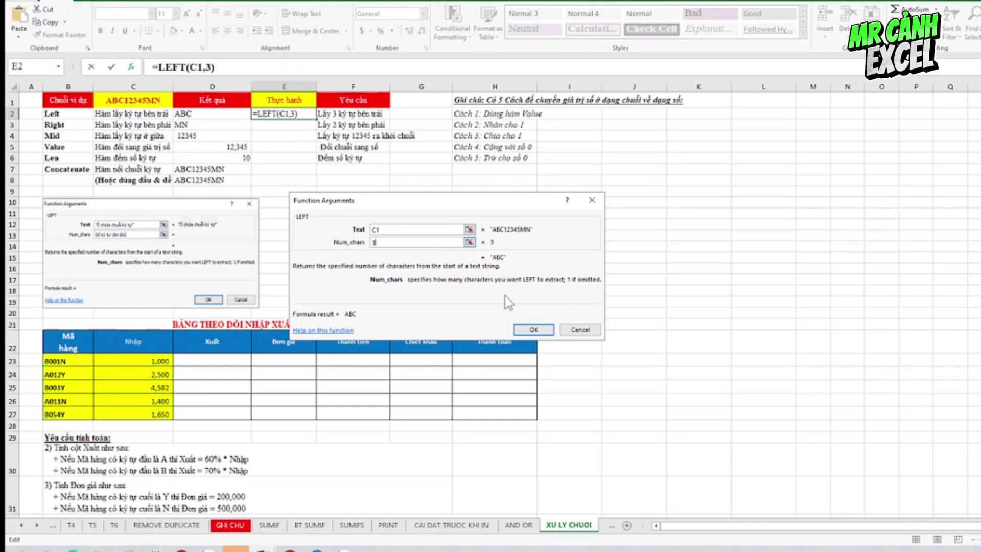
pyautogui.click(534, 331)
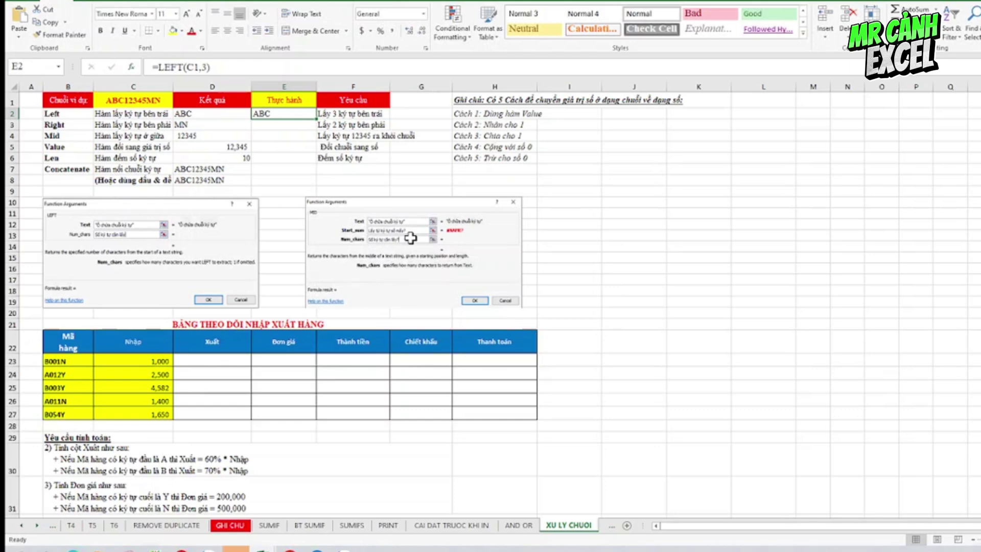
# Begin a formula in E3 and open the function catalogue, jumping to the R entries.
pyautogui.click(281, 126)
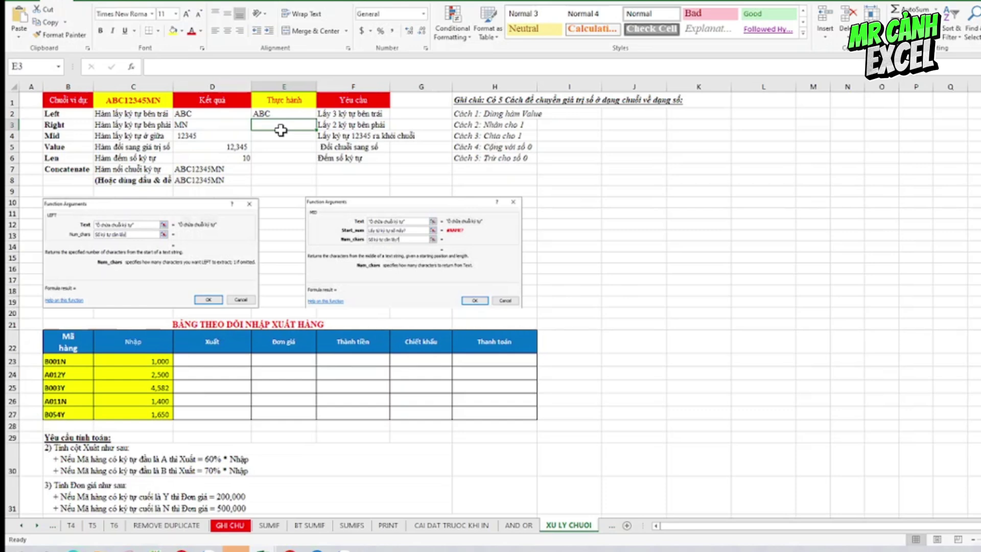
pyautogui.write('=')
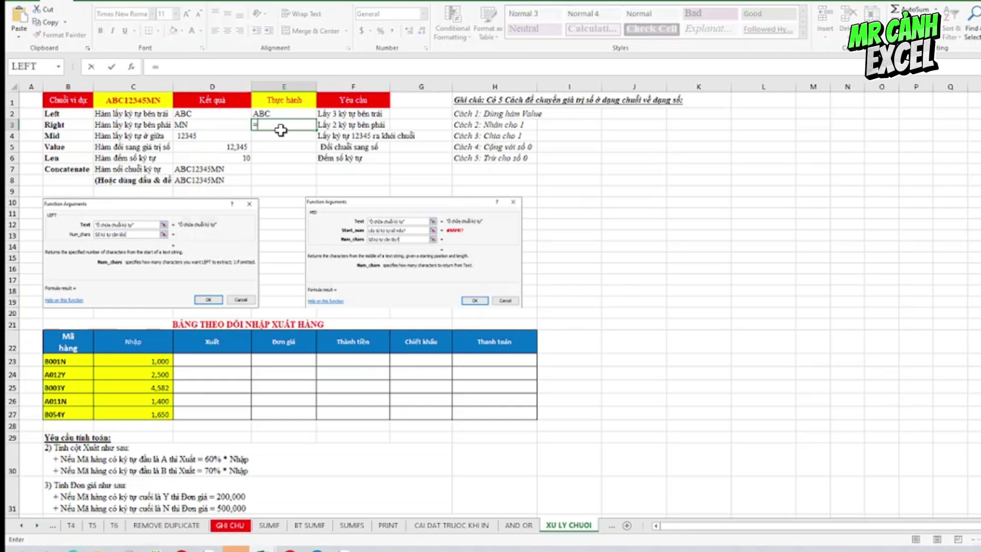
pyautogui.click(58, 67)
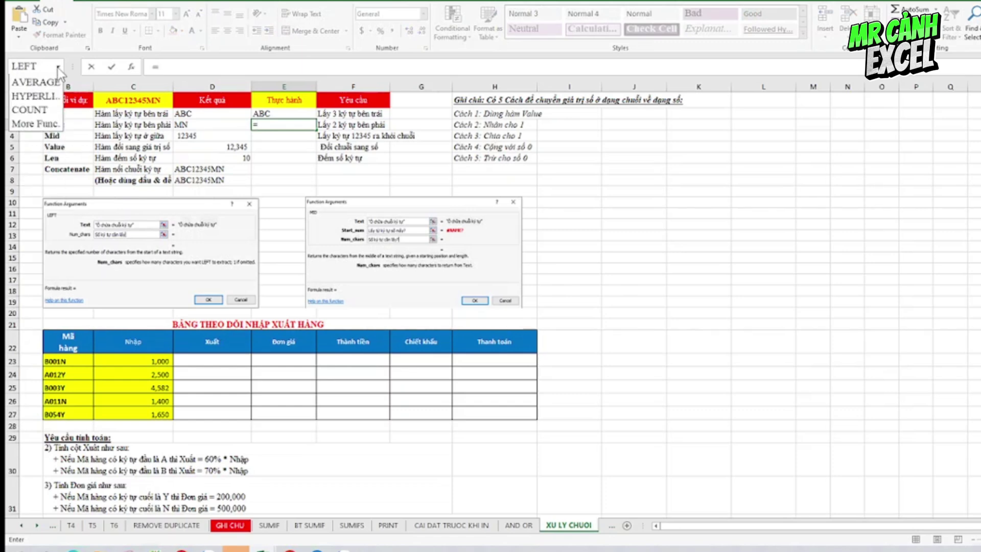
pyautogui.click(36, 220)
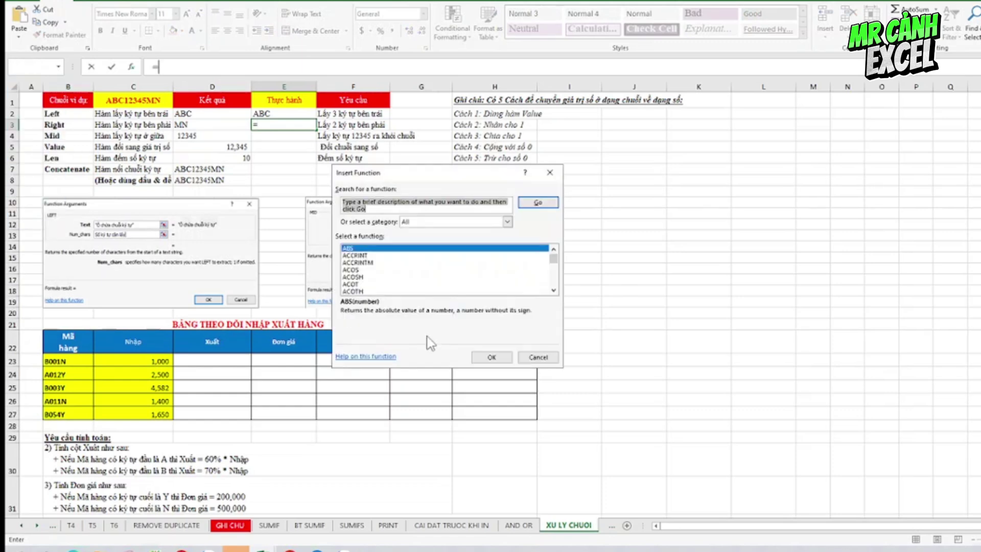
pyautogui.click(349, 270)
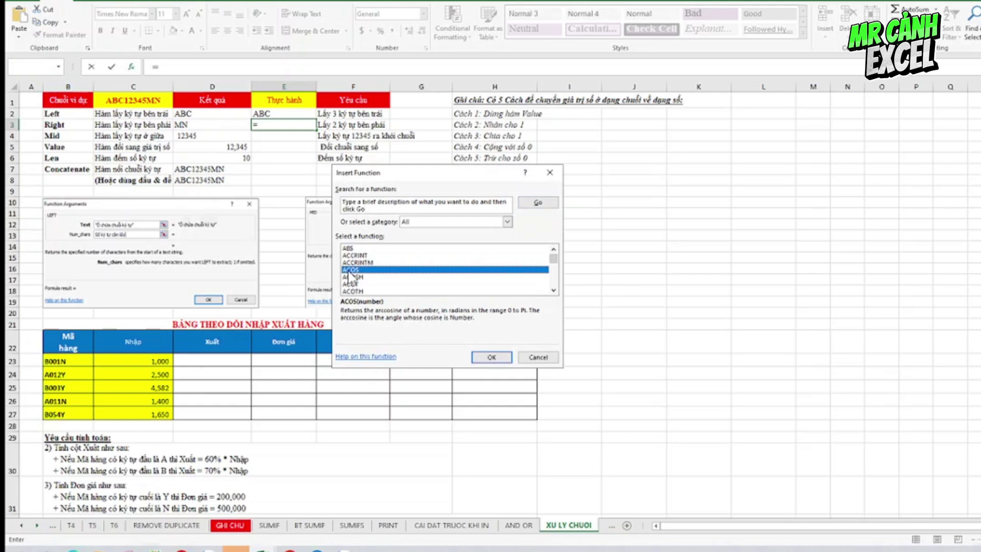
pyautogui.press('r')
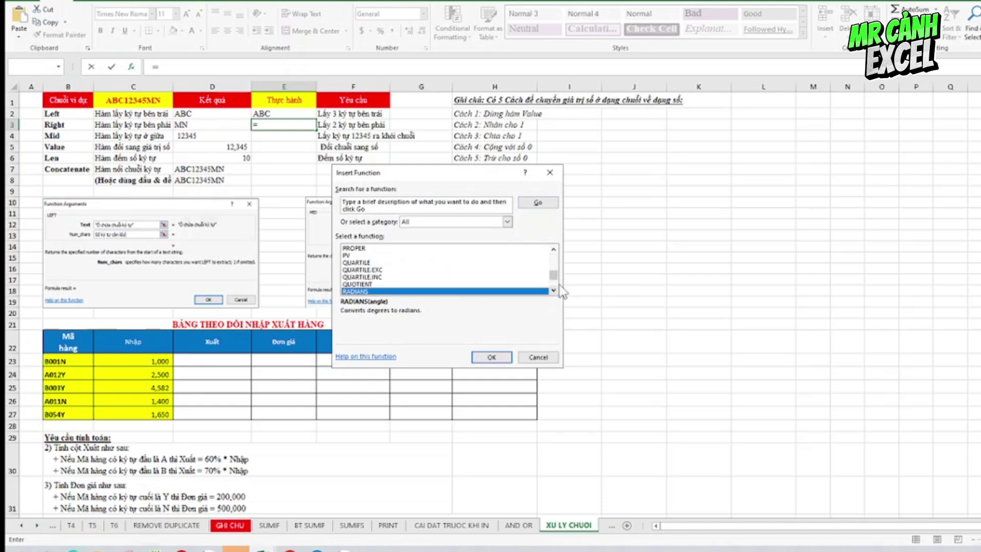
# Scroll to RIGHT in the function list and insert it into E3.
pyautogui.click(554, 291)
pyautogui.click(554, 291)
pyautogui.click(554, 291)
pyautogui.click(555, 290)
pyautogui.click(554, 291)
pyautogui.click(554, 290)
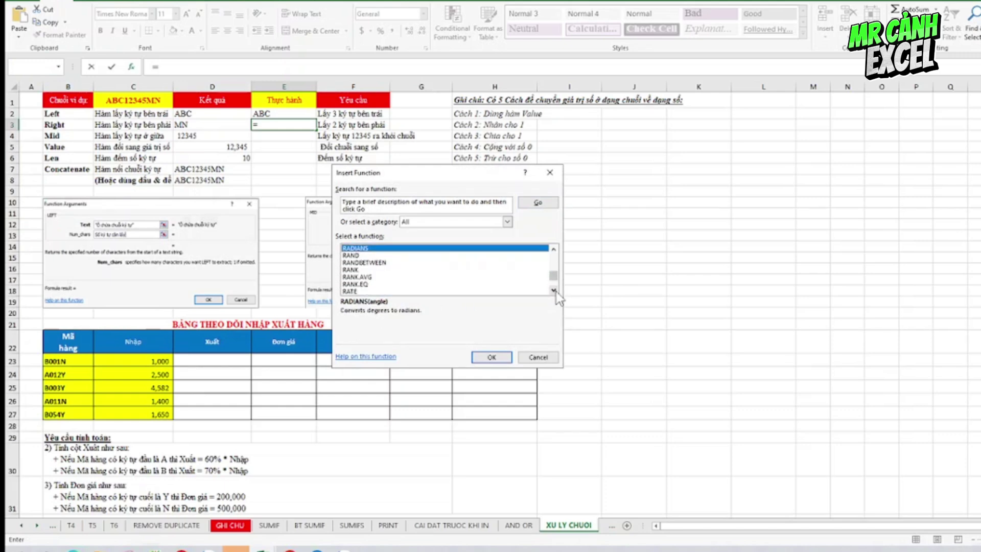
pyautogui.click(554, 290)
pyautogui.click(554, 291)
pyautogui.click(555, 290)
pyautogui.click(554, 290)
pyautogui.click(554, 290)
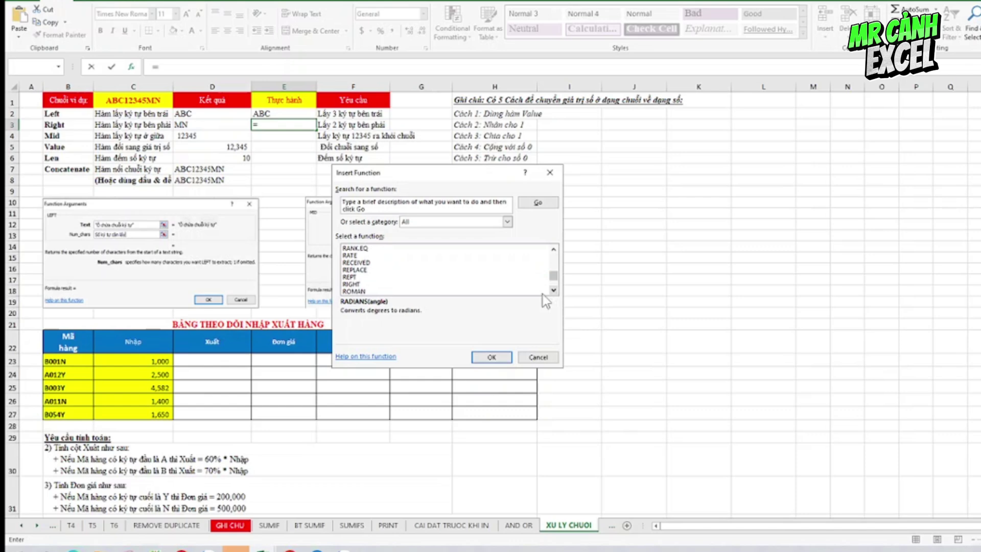
pyautogui.click(357, 285)
pyautogui.click(488, 358)
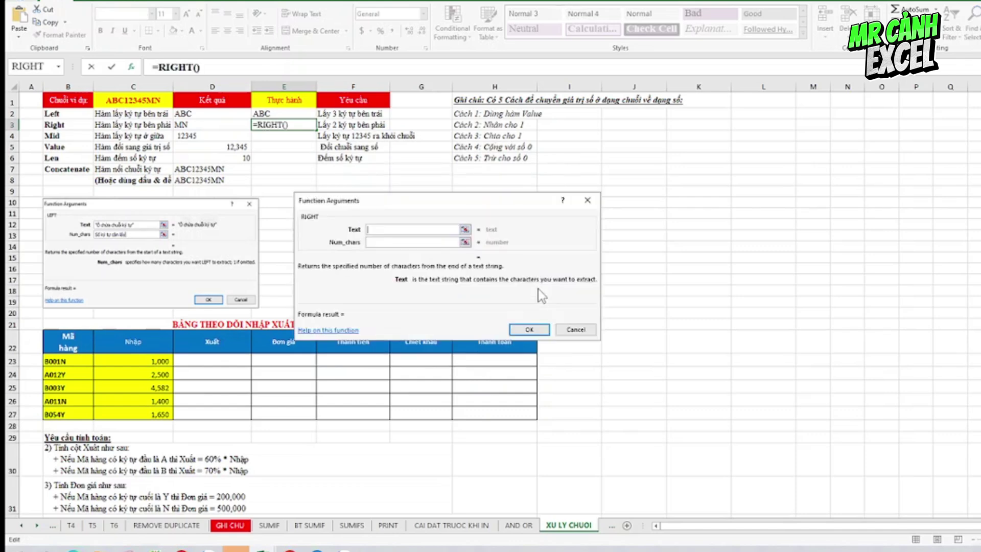
# Set RIGHT's Text to C1 and Num_chars to 2 so E3 displays MN.
pyautogui.click(156, 104)
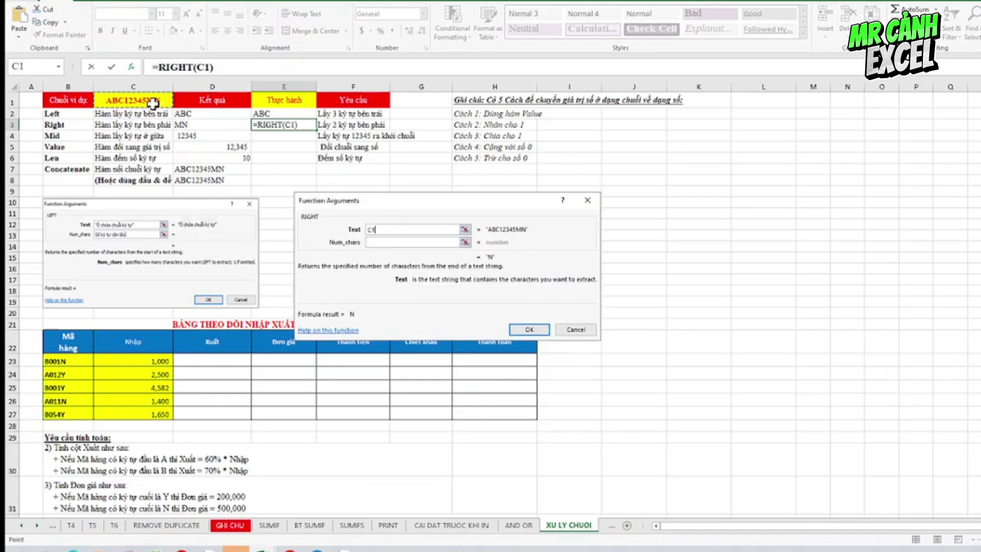
pyautogui.click(398, 243)
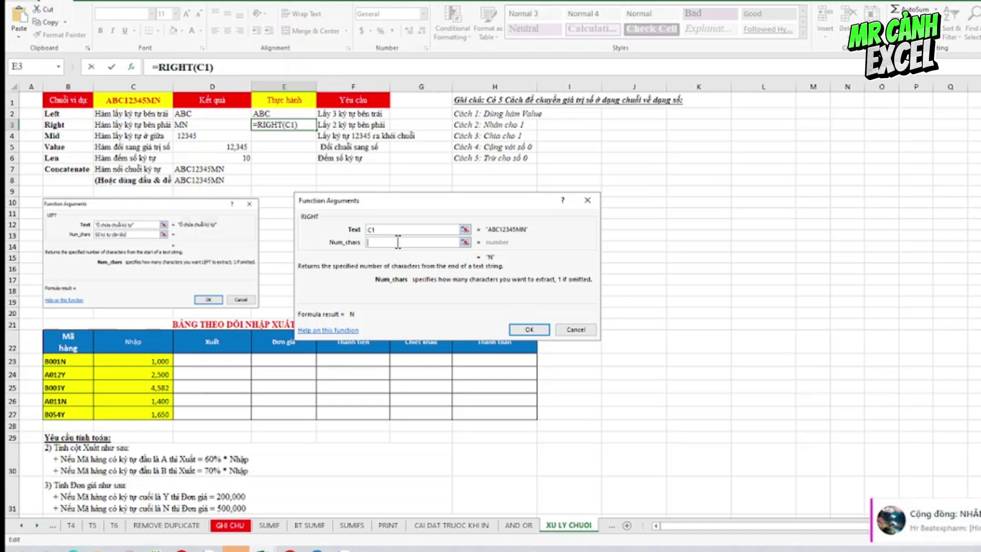
pyautogui.write('2')
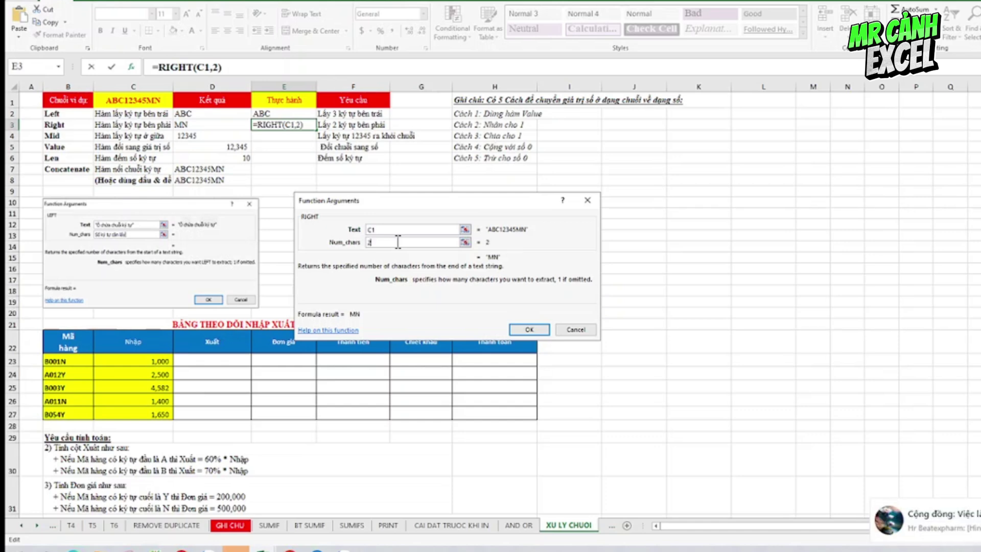
pyautogui.click(527, 331)
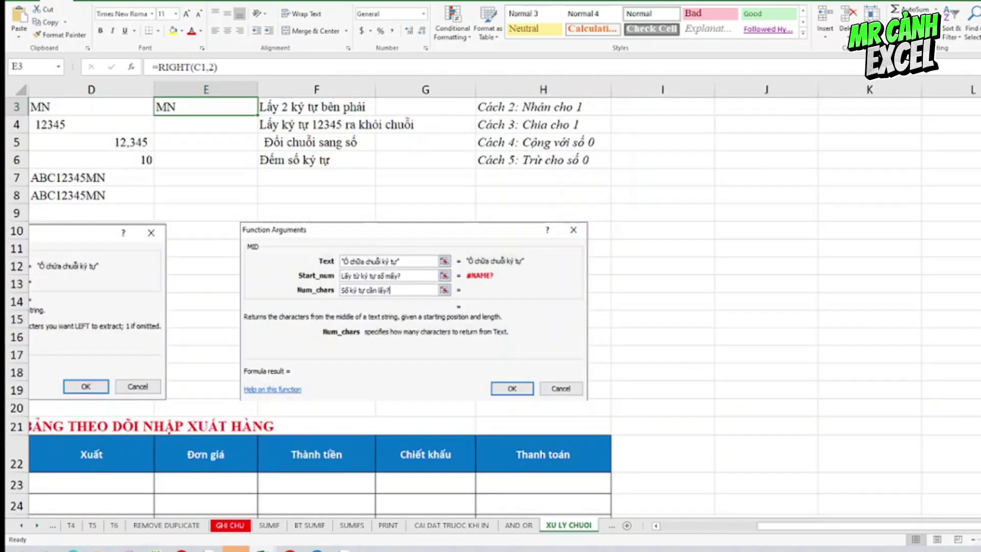
pyautogui.click(777, 465)
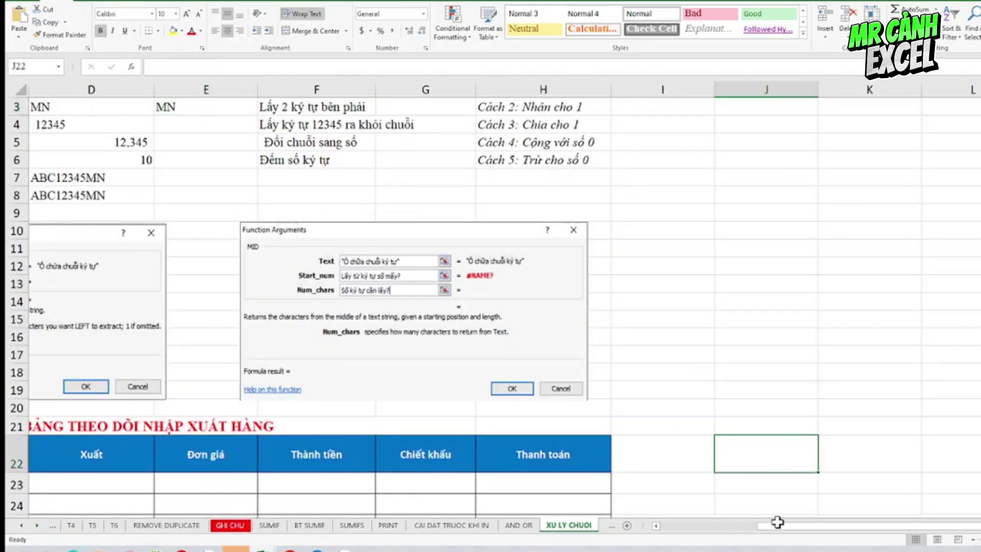
pyautogui.moveTo(768, 526); pyautogui.dragTo(709, 533)
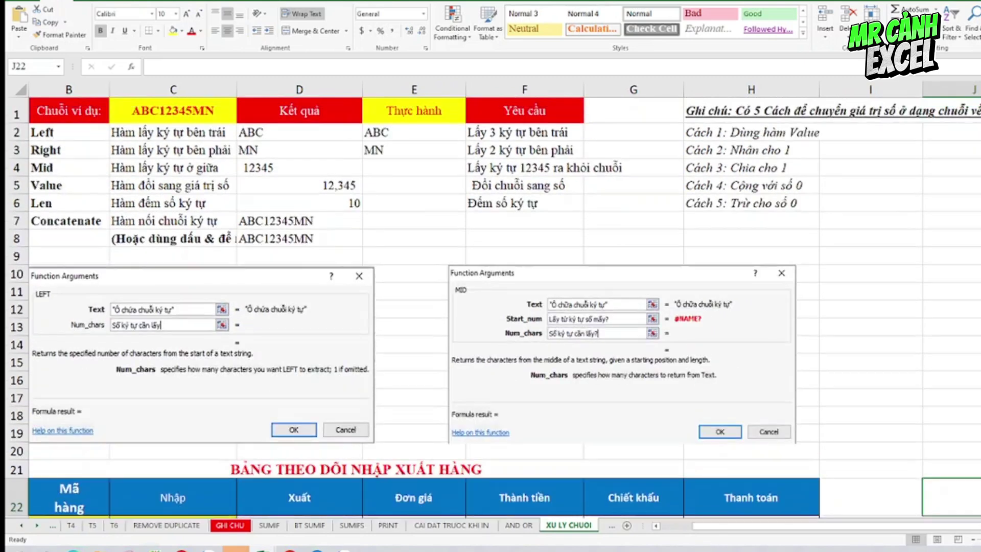
pyautogui.click(961, 271)
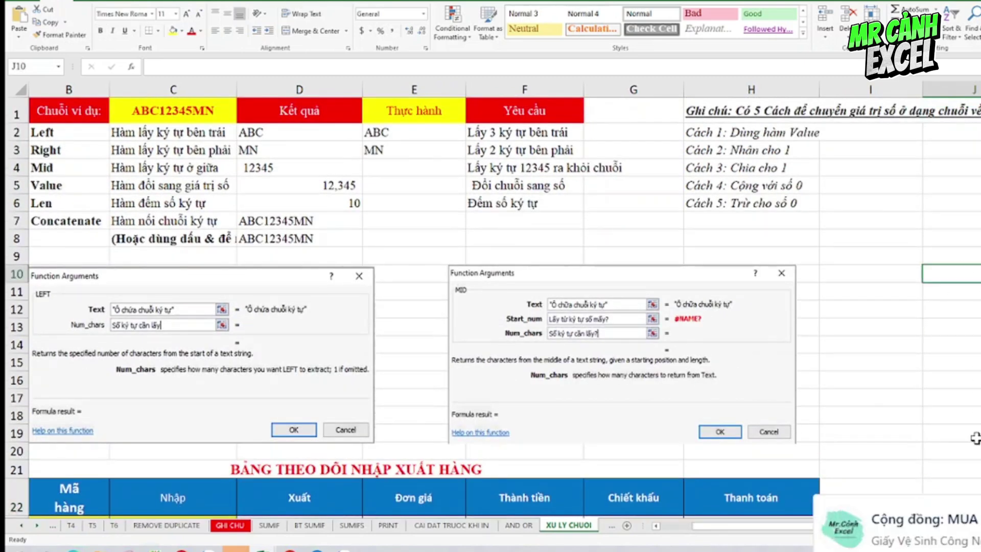
pyautogui.moveTo(716, 526); pyautogui.dragTo(680, 531)
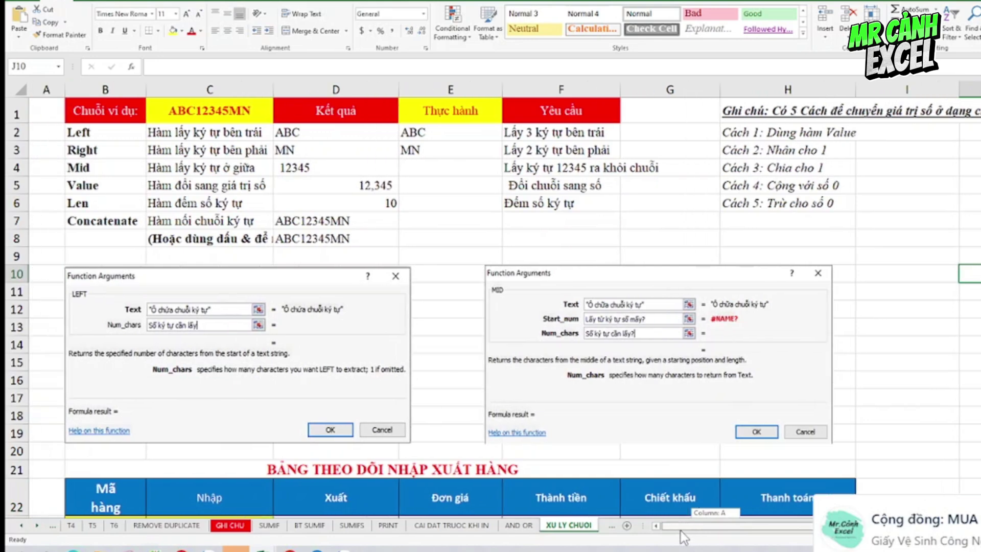
pyautogui.click(432, 169)
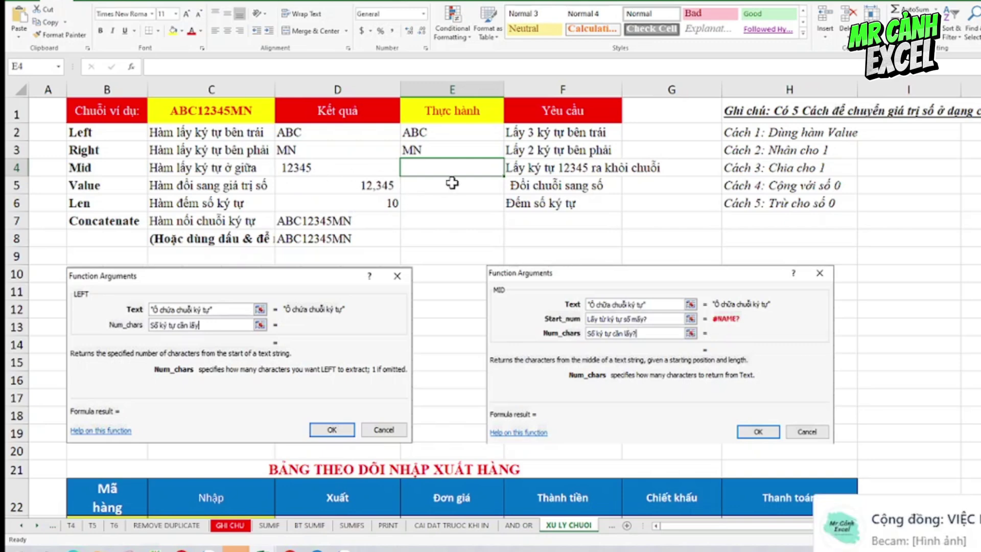
# Begin a formula in E4 and open the function catalogue, jumping to the M entries.
pyautogui.write('=')
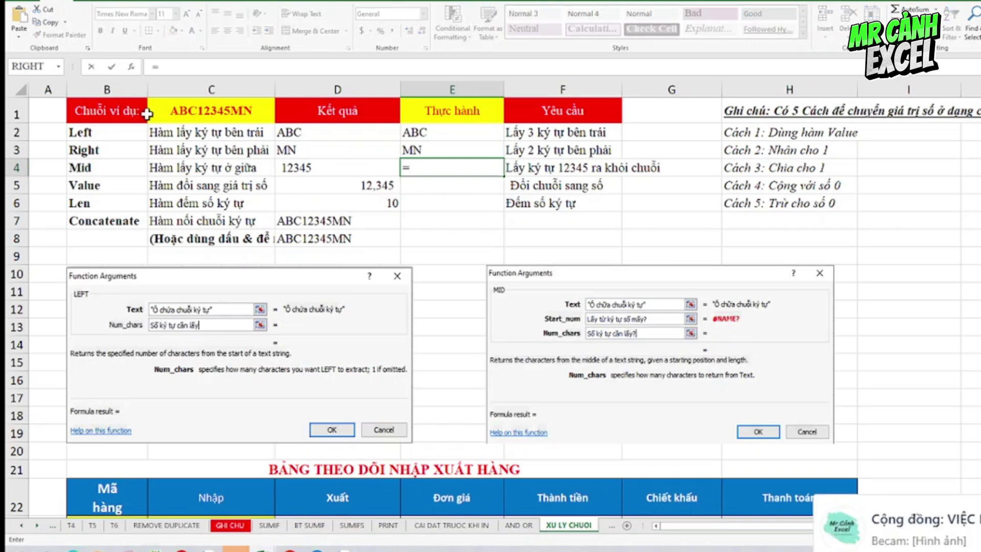
pyautogui.click(58, 67)
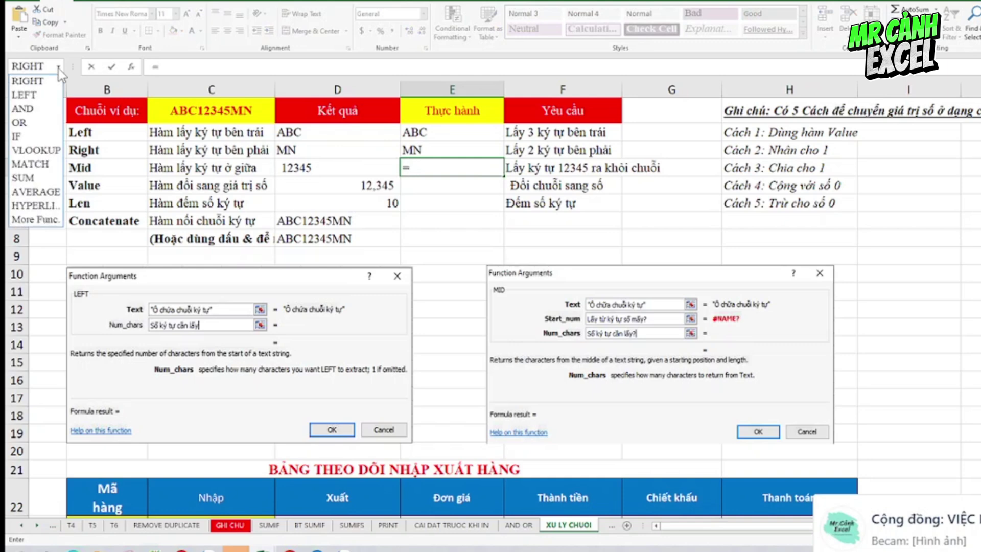
pyautogui.click(41, 219)
pyautogui.click(360, 270)
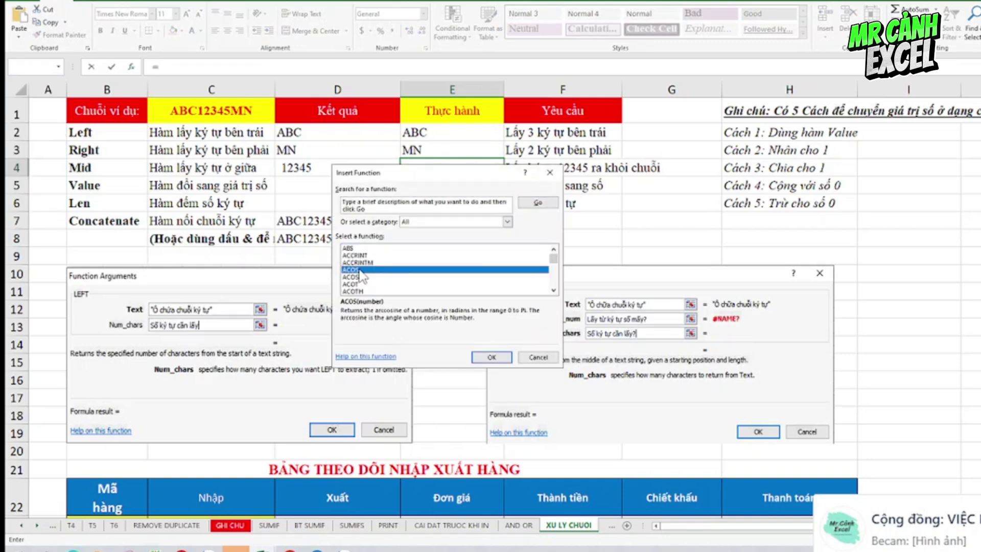
pyautogui.press('m')
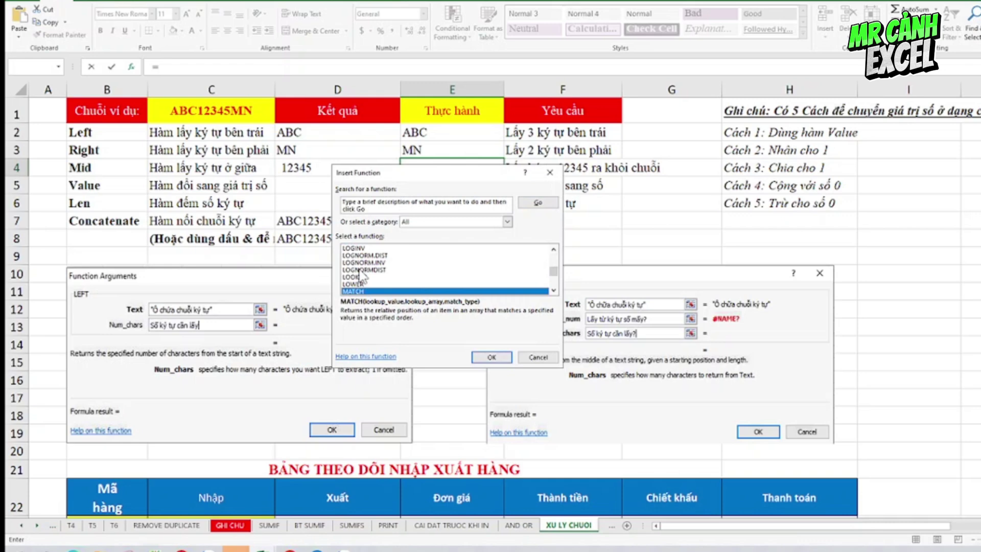
# Scroll to MID in the function list and insert it into E4.
pyautogui.click(556, 292)
pyautogui.click(556, 292)
pyautogui.click(556, 292)
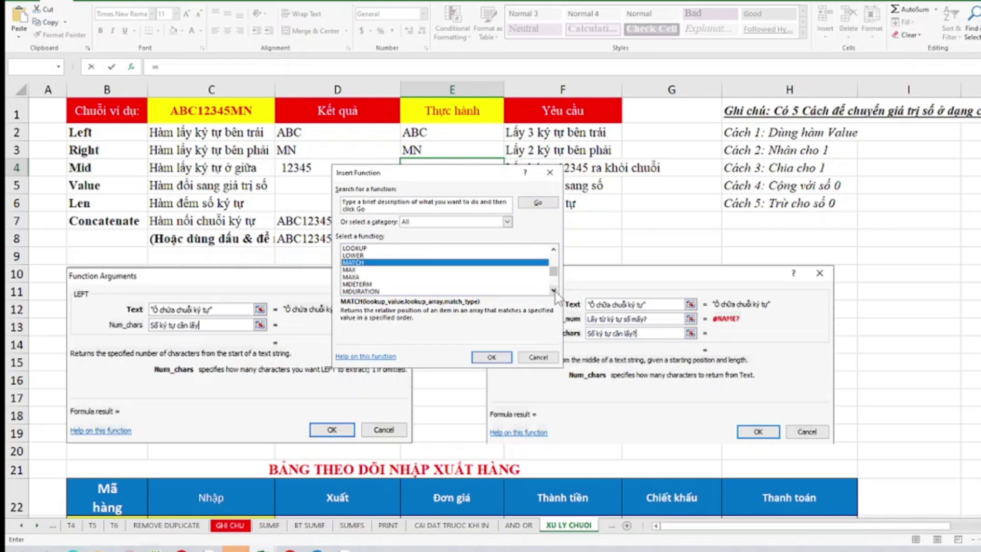
pyautogui.click(556, 292)
pyautogui.click(556, 292)
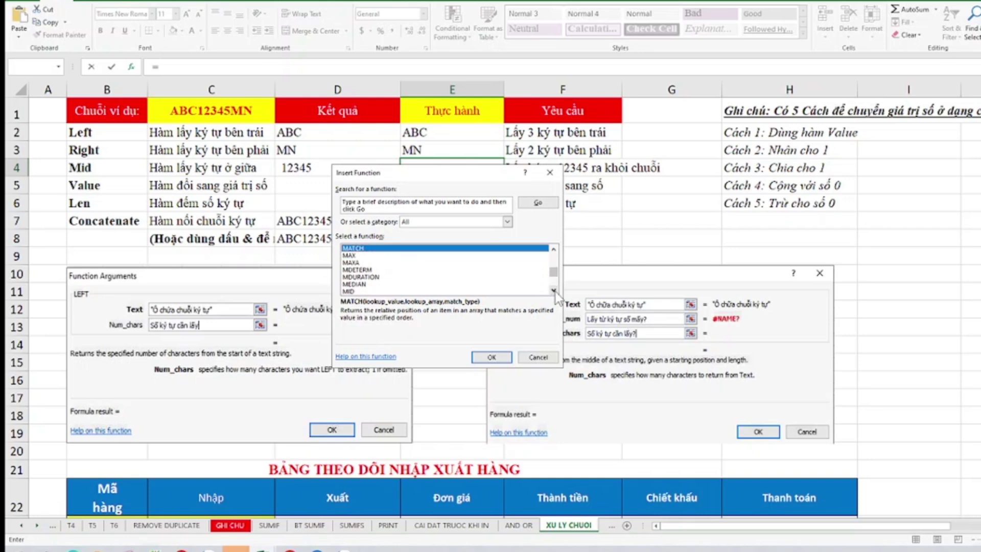
pyautogui.click(556, 293)
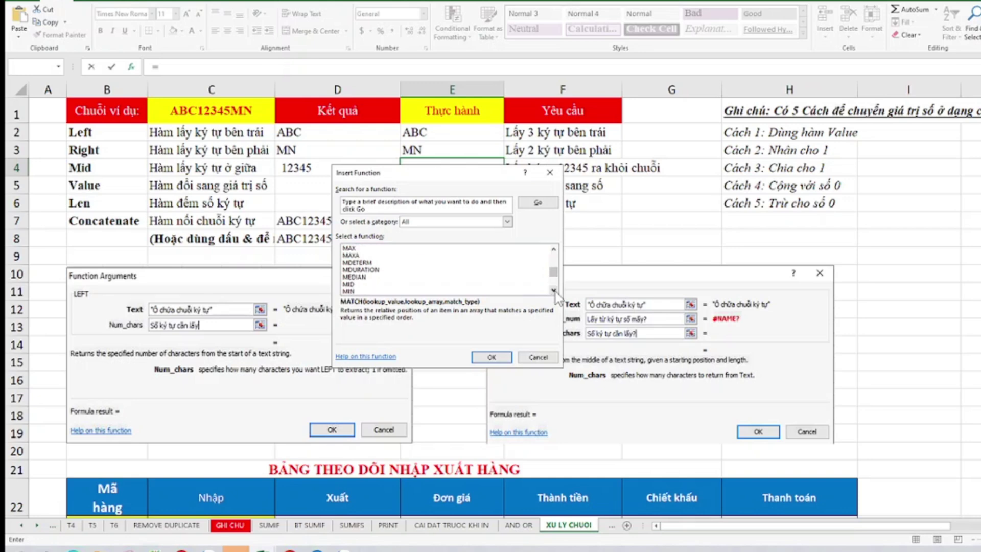
pyautogui.click(346, 289)
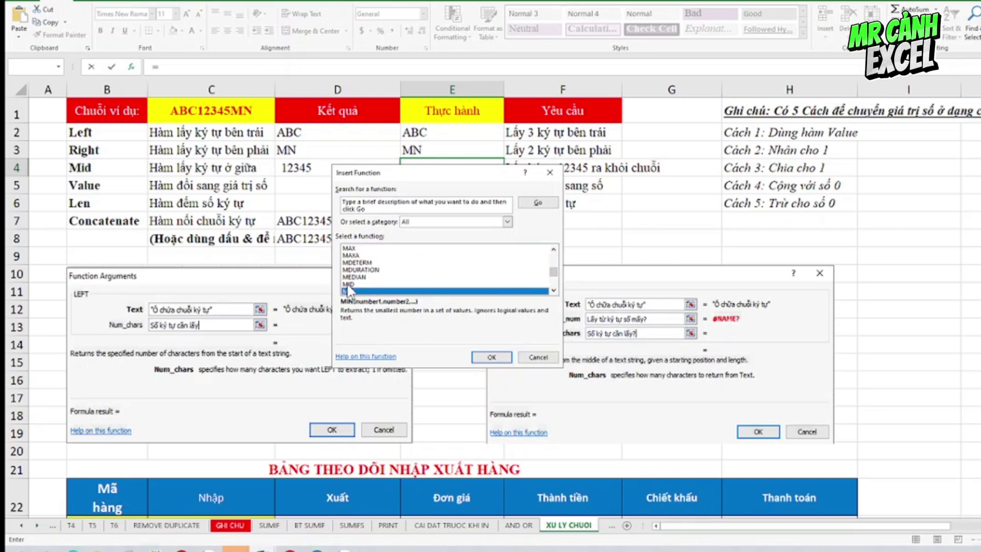
pyautogui.click(348, 284)
pyautogui.click(485, 360)
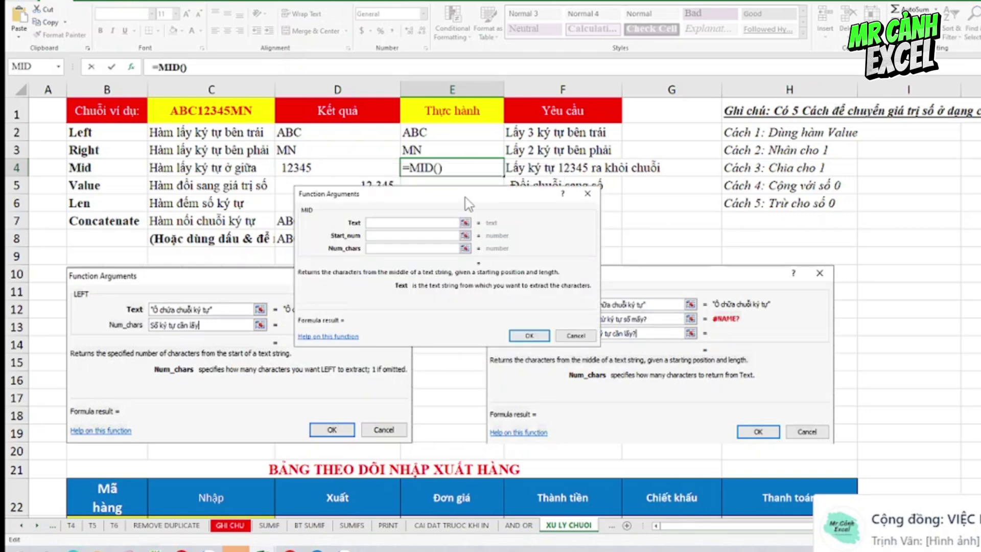
# Fill MID's arguments with Text C1, Start_num 4 and Num_chars 5, giving 12345.
pyautogui.moveTo(419, 228); pyautogui.dragTo(320, 292)
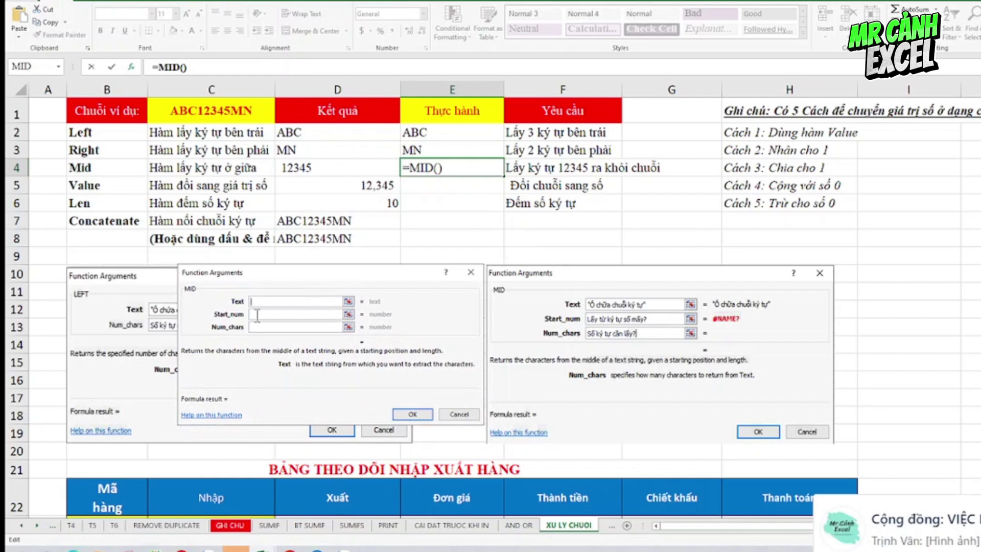
pyautogui.click(230, 118)
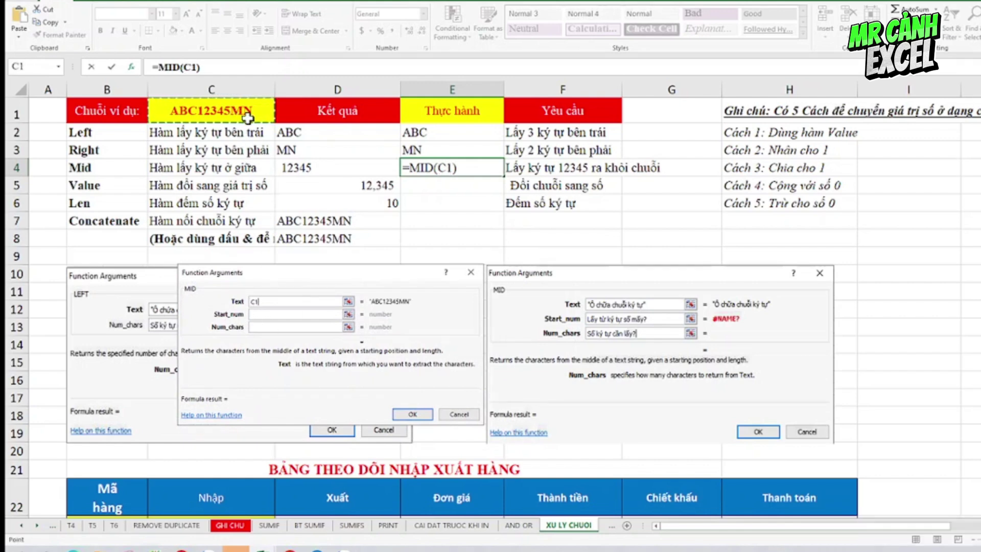
pyautogui.click(279, 314)
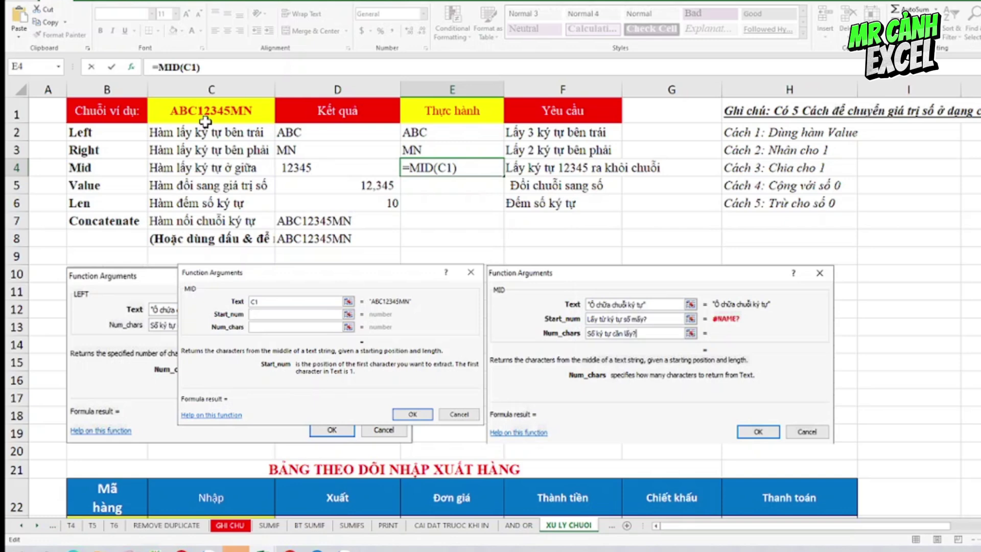
pyautogui.write('4')
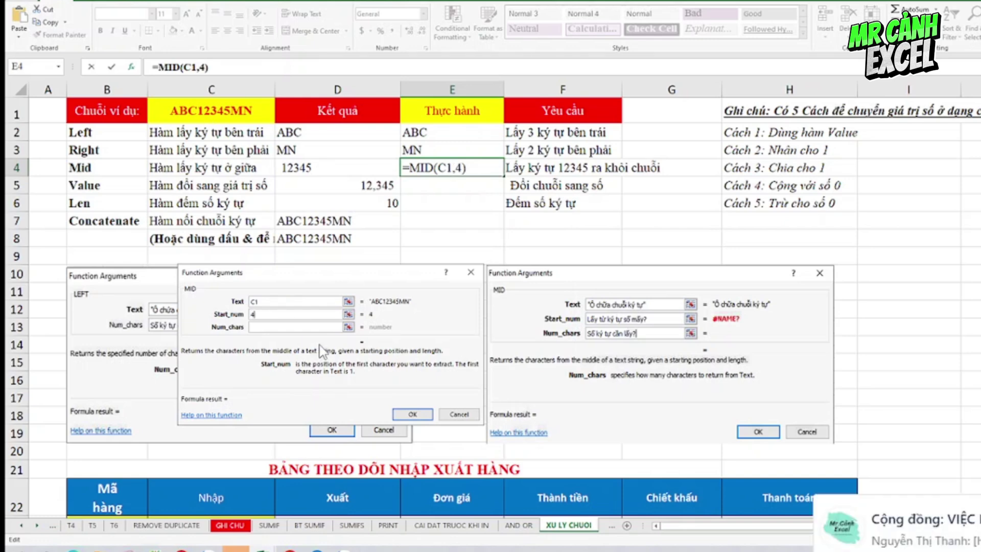
pyautogui.click(260, 326)
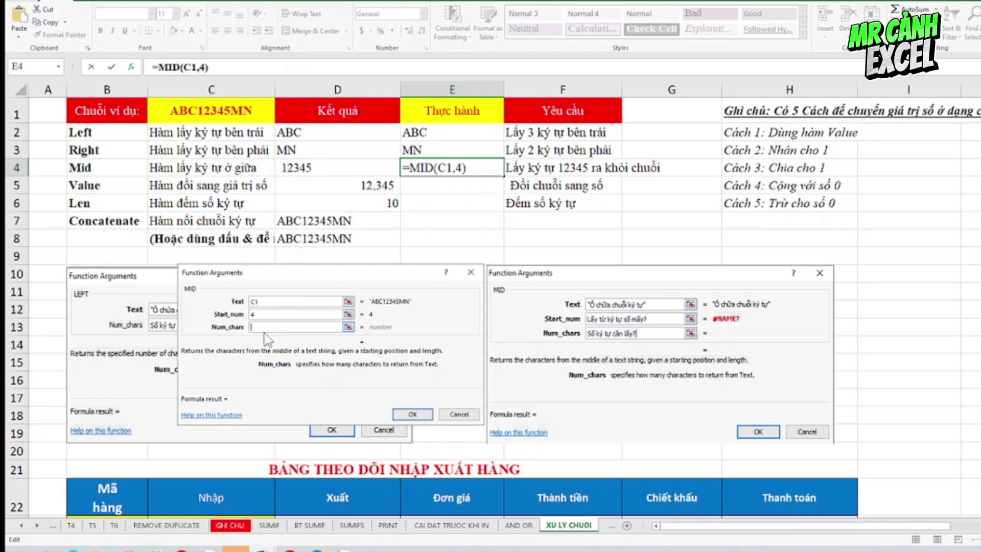
pyautogui.click(263, 315)
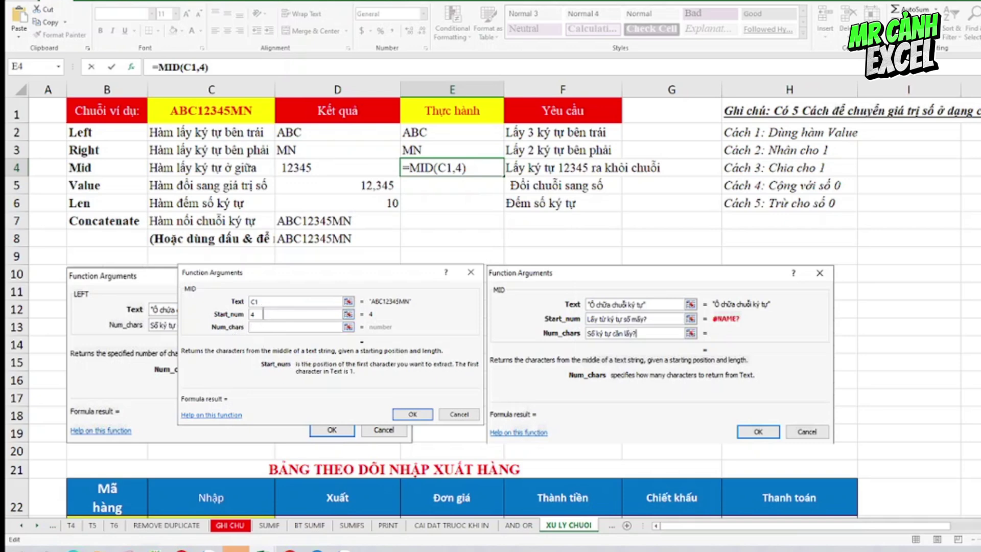
pyautogui.click(262, 327)
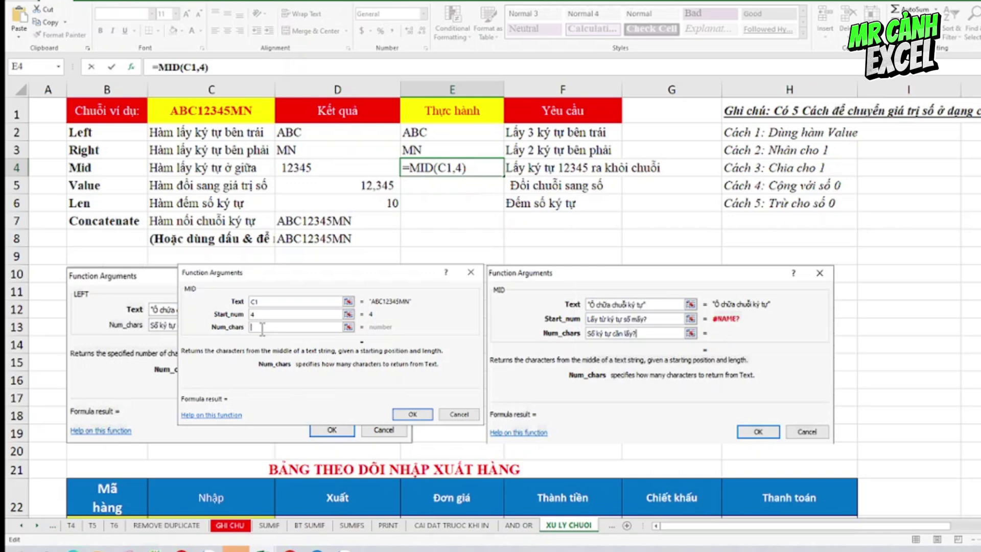
pyautogui.write('5')
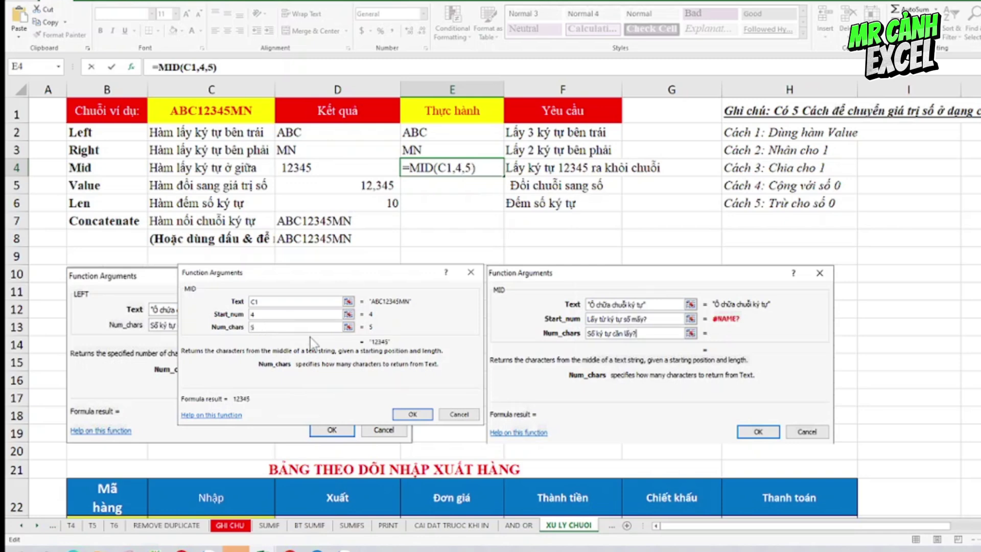
pyautogui.click(416, 414)
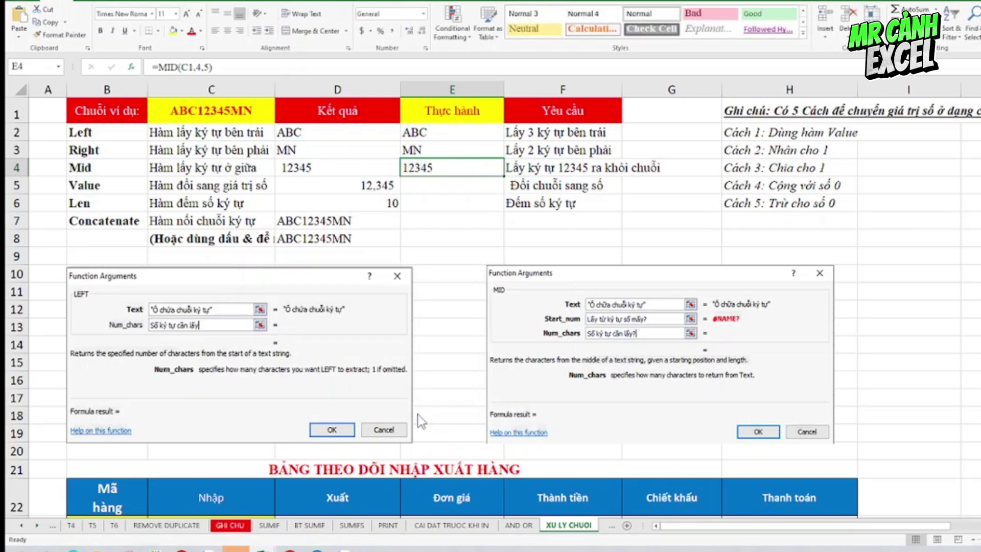
pyautogui.click(440, 185)
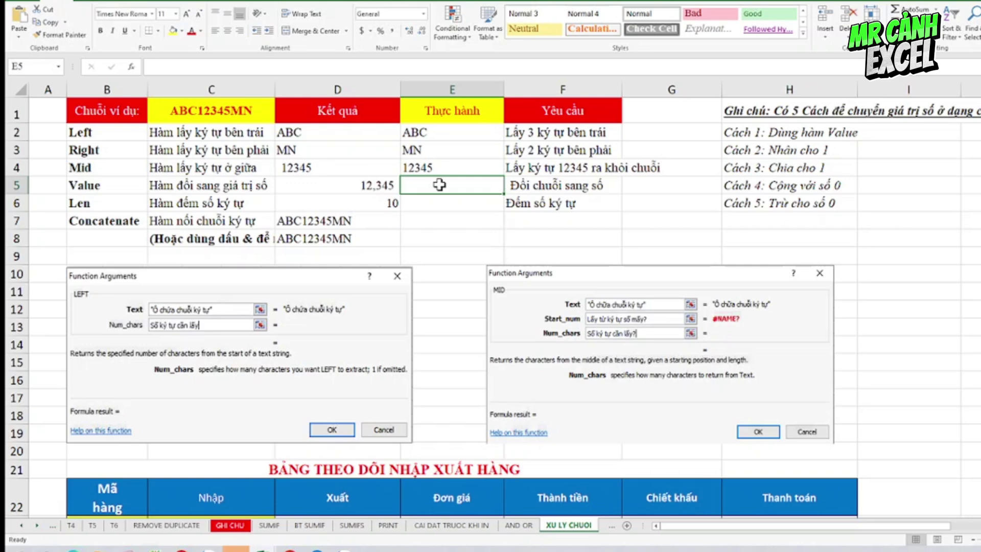
pyautogui.click(442, 167)
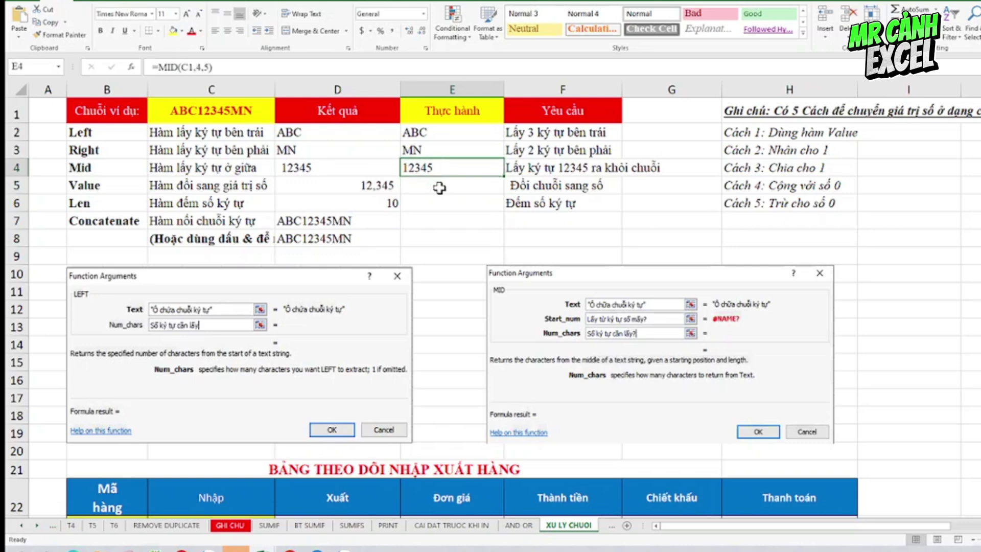
pyautogui.click(440, 188)
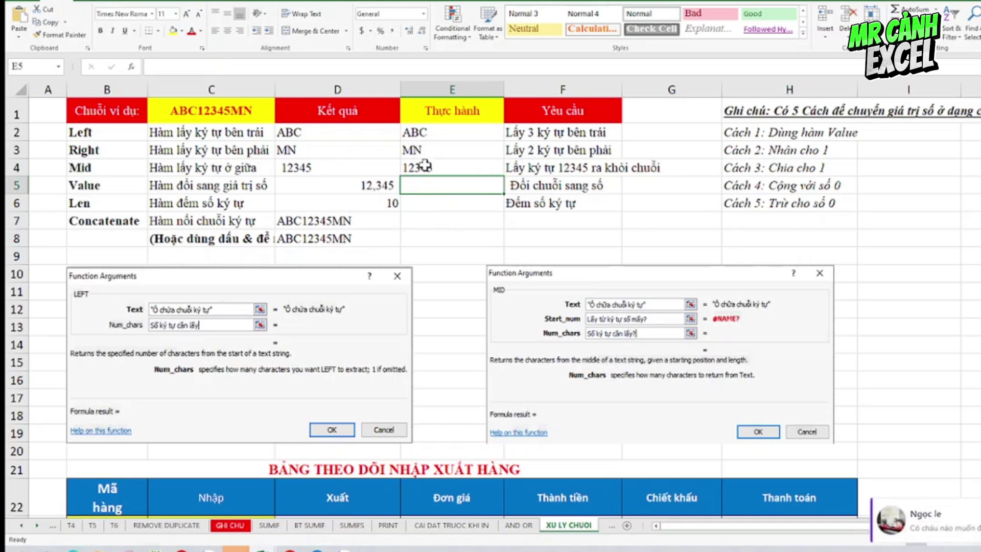
pyautogui.click(422, 134)
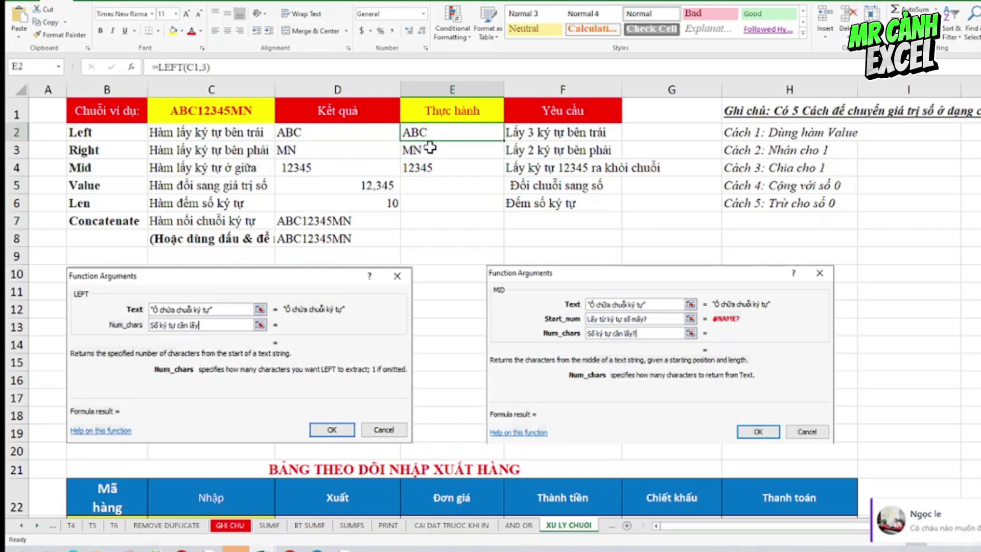
pyautogui.click(425, 150)
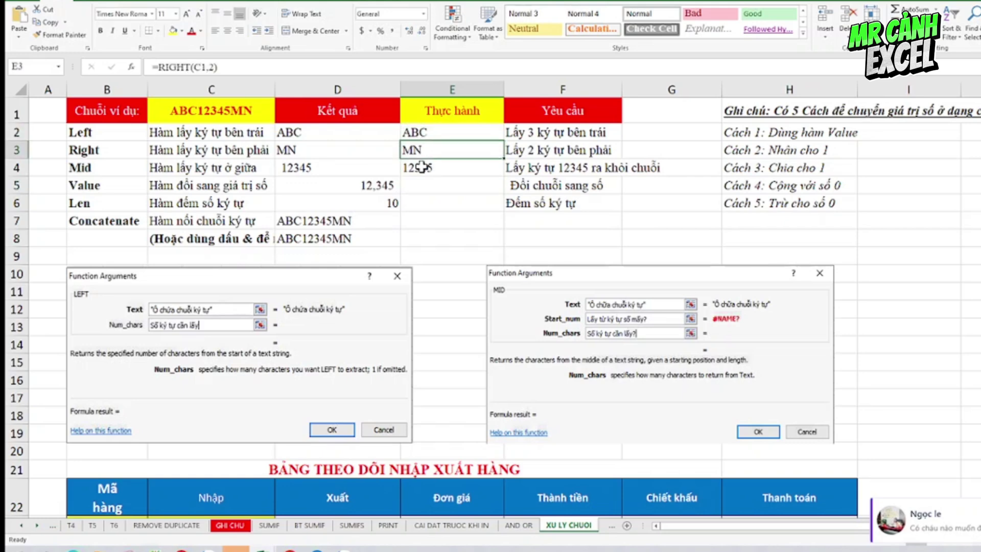
pyautogui.click(428, 169)
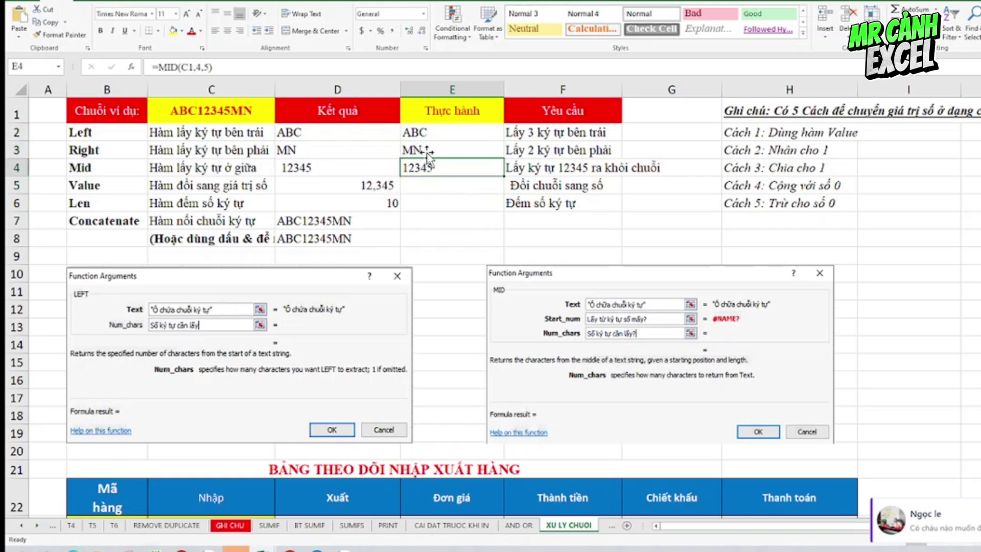
pyautogui.moveTo(422, 132); pyautogui.dragTo(423, 165)
pyautogui.click(422, 166)
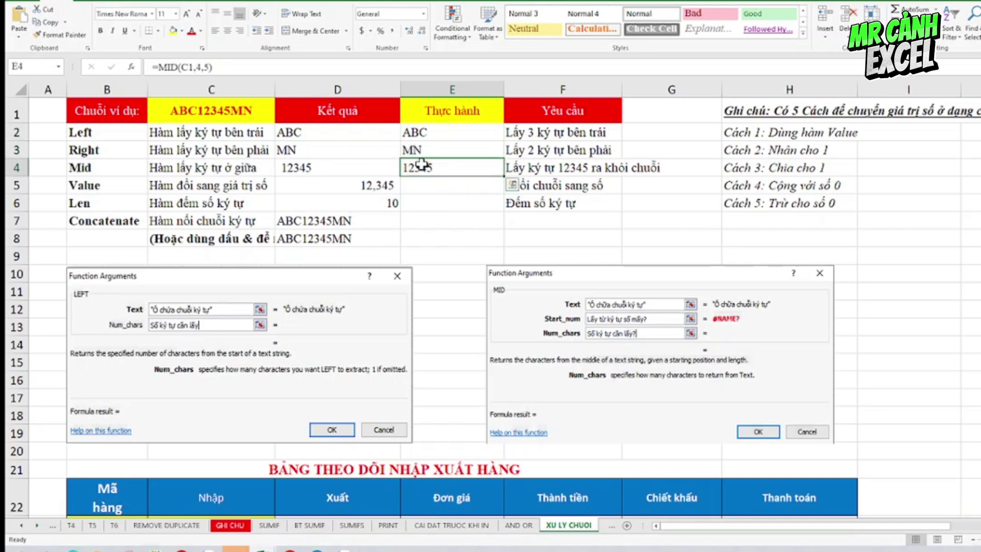
pyautogui.doubleClick(421, 167)
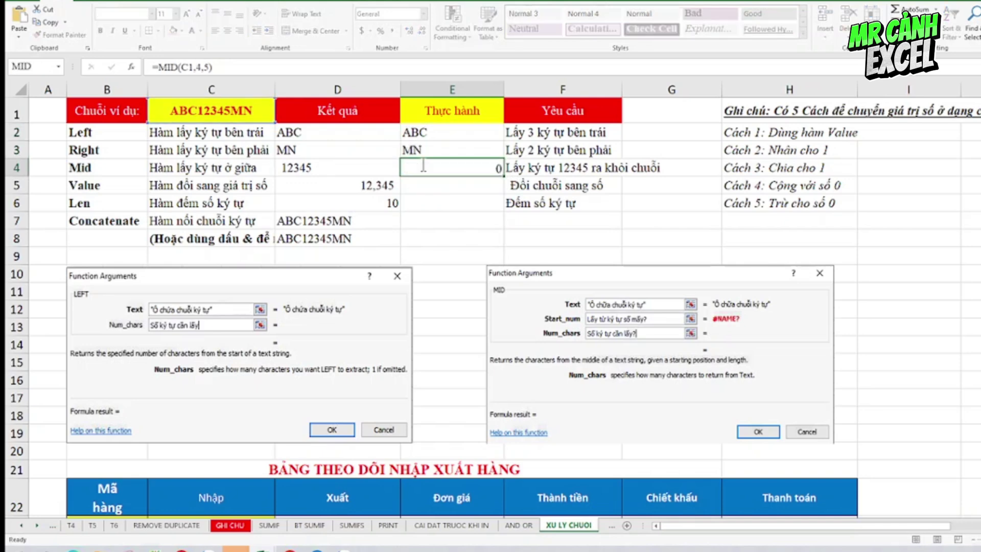
pyautogui.press('Return')
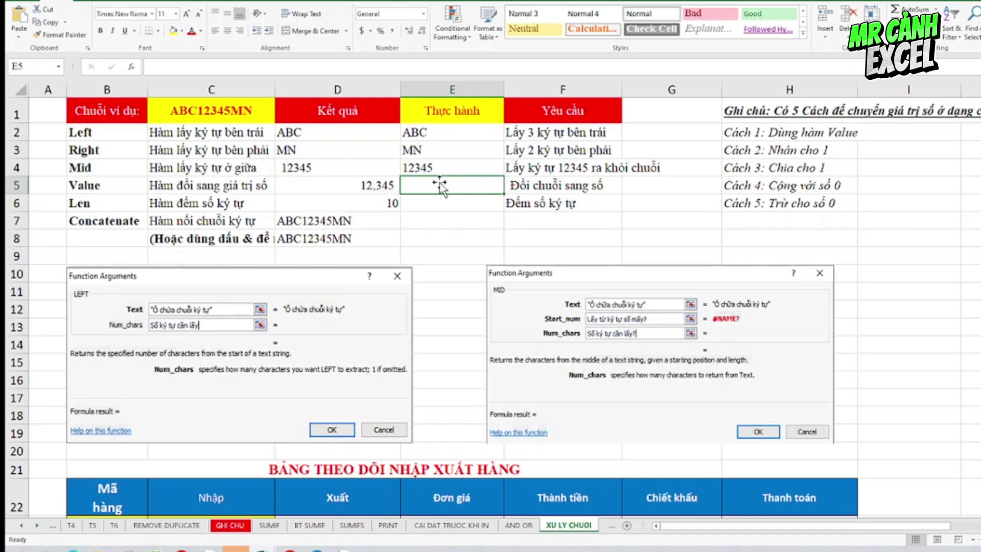
pyautogui.click(435, 172)
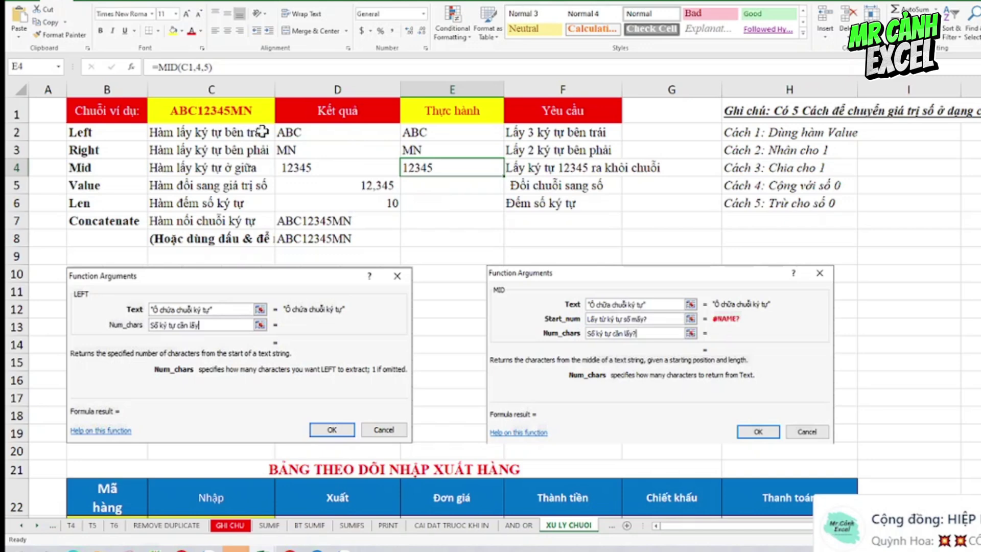
pyautogui.doubleClick(442, 184)
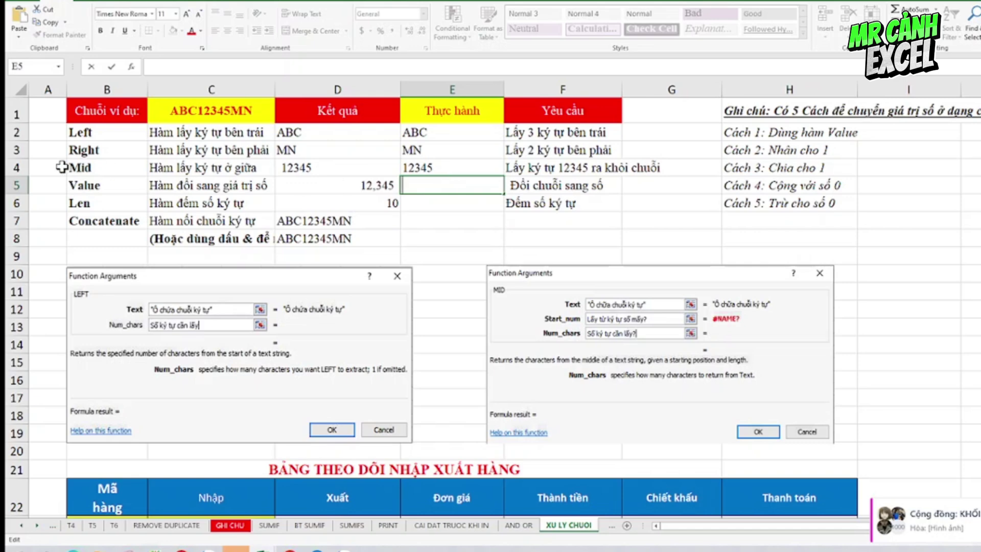
# Enter =VALUE(E4) in E5 using the VALUE argument helper.
pyautogui.write('=')
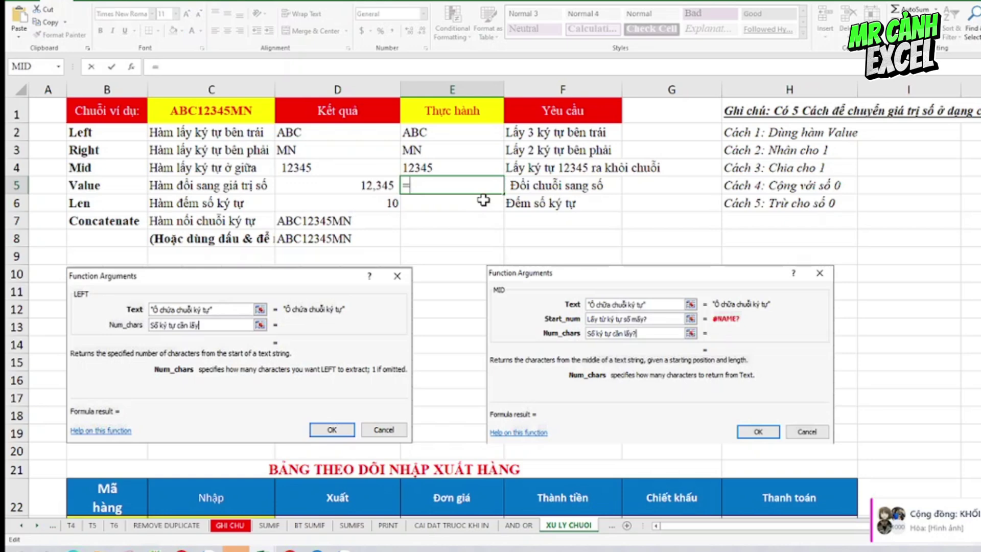
pyautogui.write('VA')
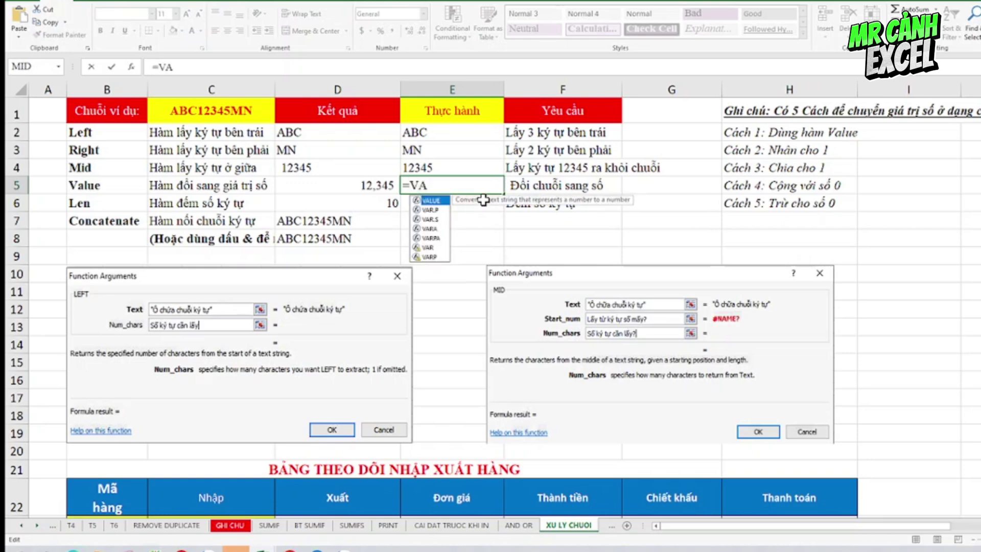
pyautogui.doubleClick(435, 200)
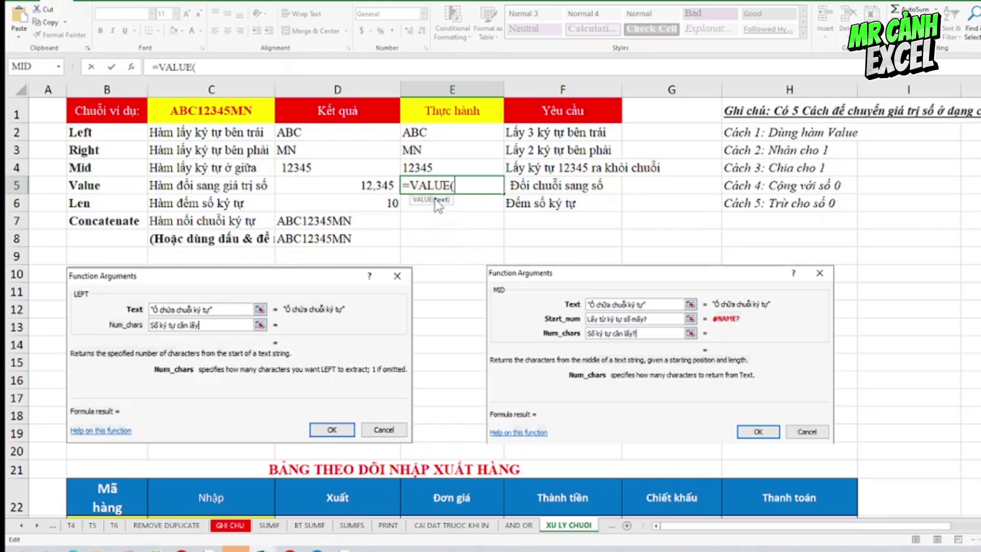
pyautogui.click(132, 73)
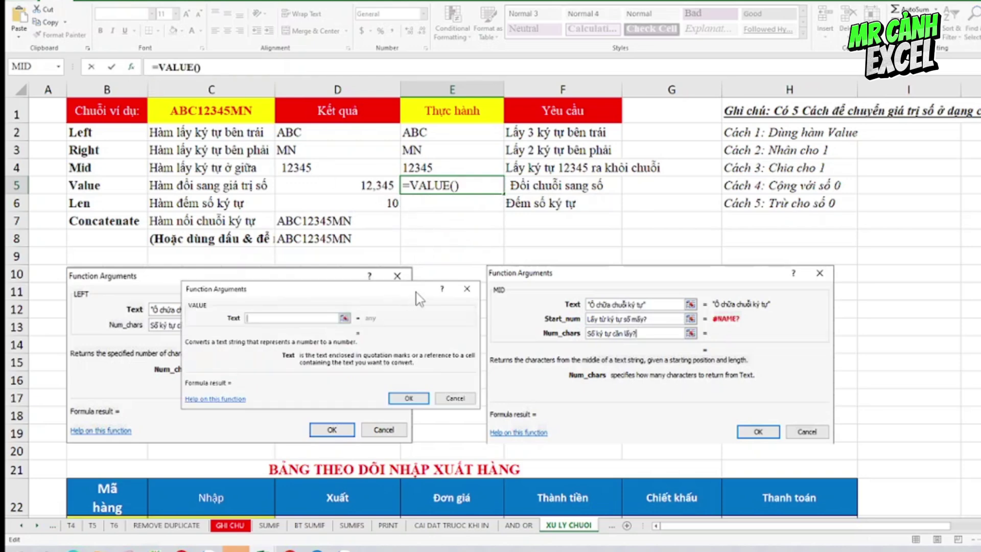
pyautogui.moveTo(448, 270); pyautogui.dragTo(571, 233)
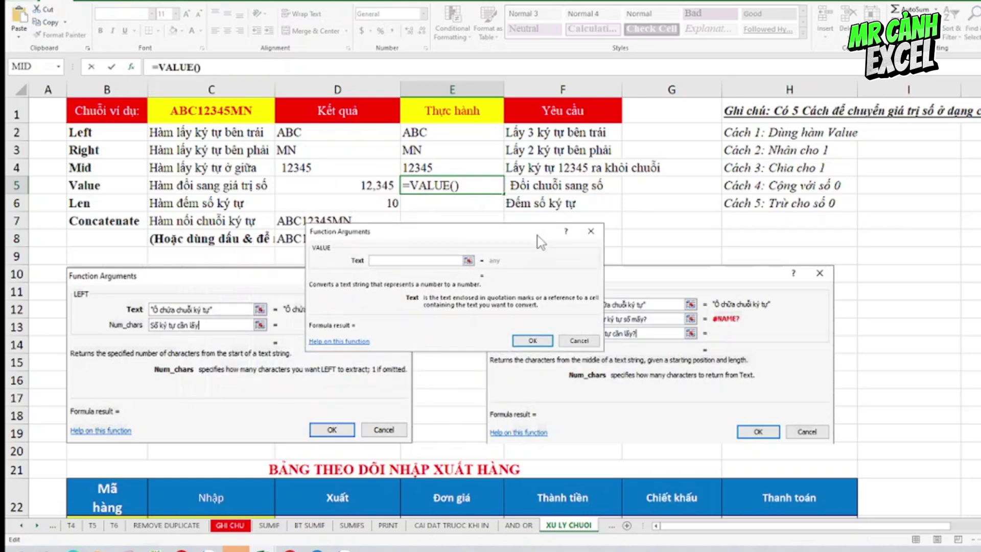
pyautogui.click(424, 166)
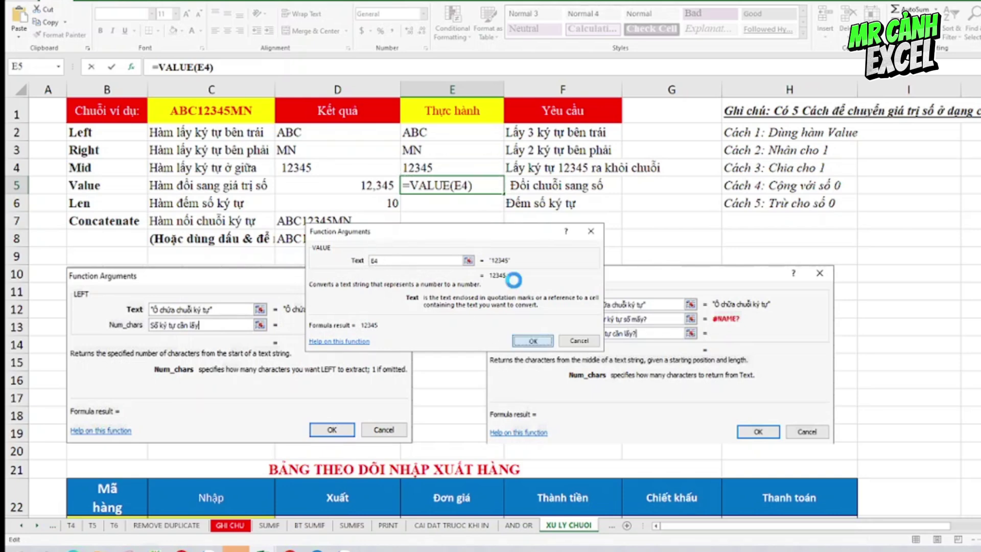
pyautogui.click(533, 340)
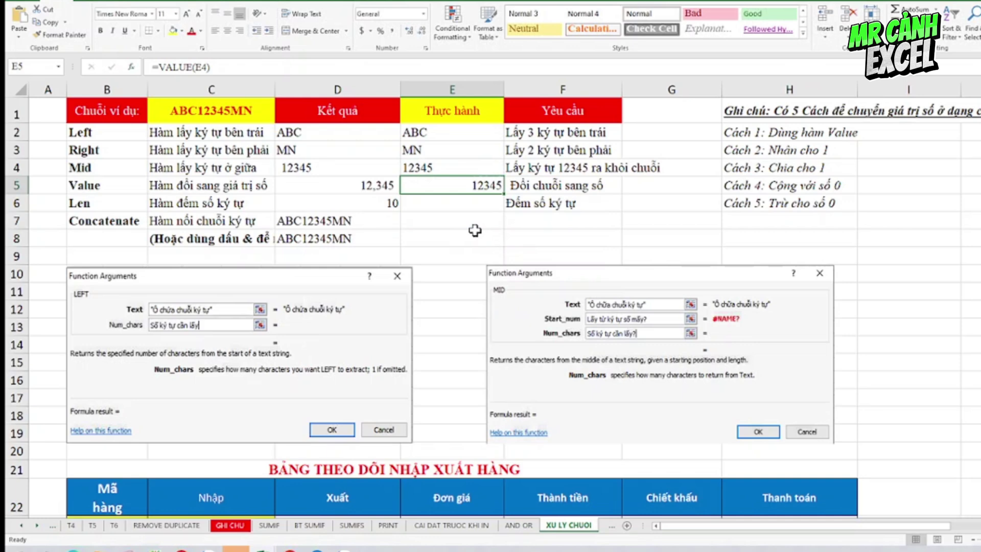
# Review the MID formula in E4 and the VALUE formula in E5, leaving both unchanged.
pyautogui.click(424, 167)
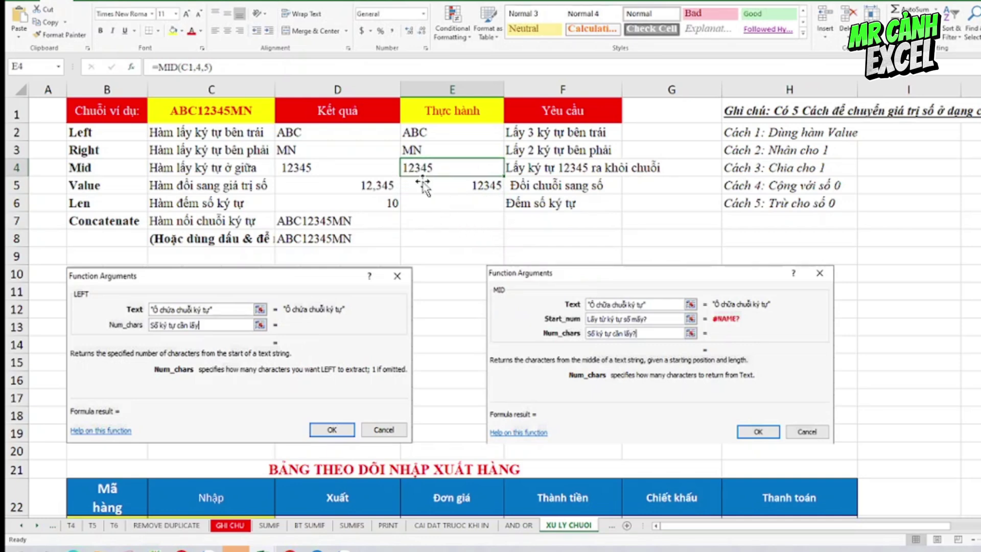
pyautogui.click(460, 188)
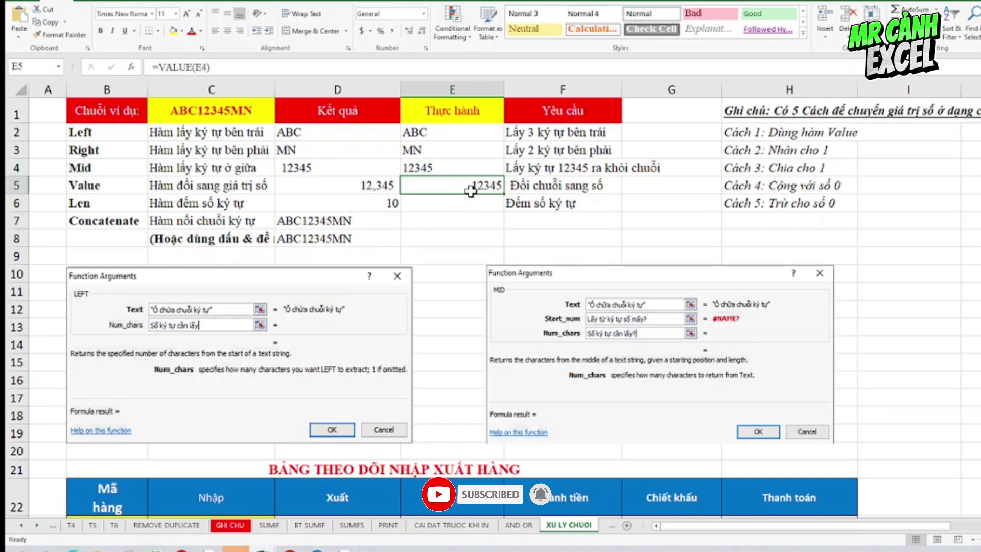
pyautogui.doubleClick(421, 170)
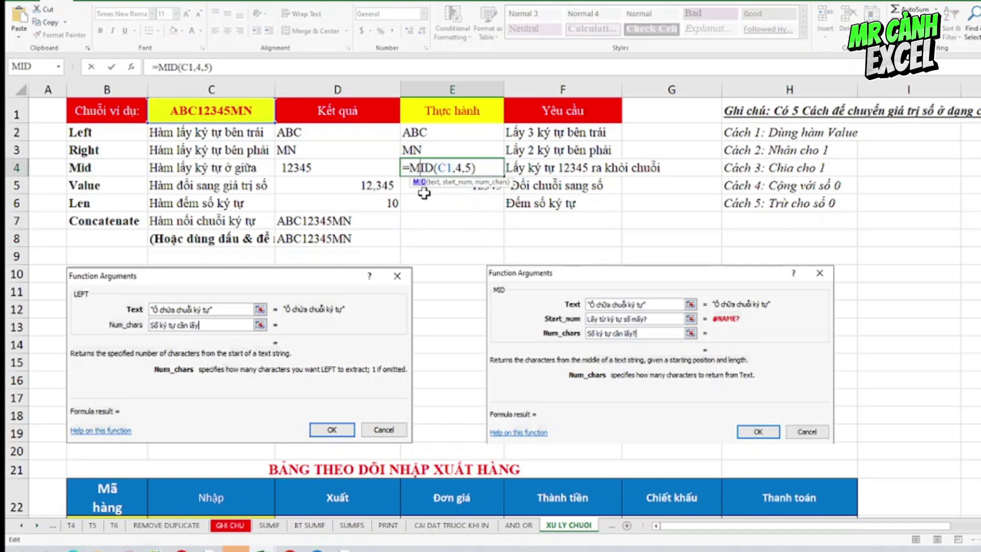
pyautogui.press('Return')
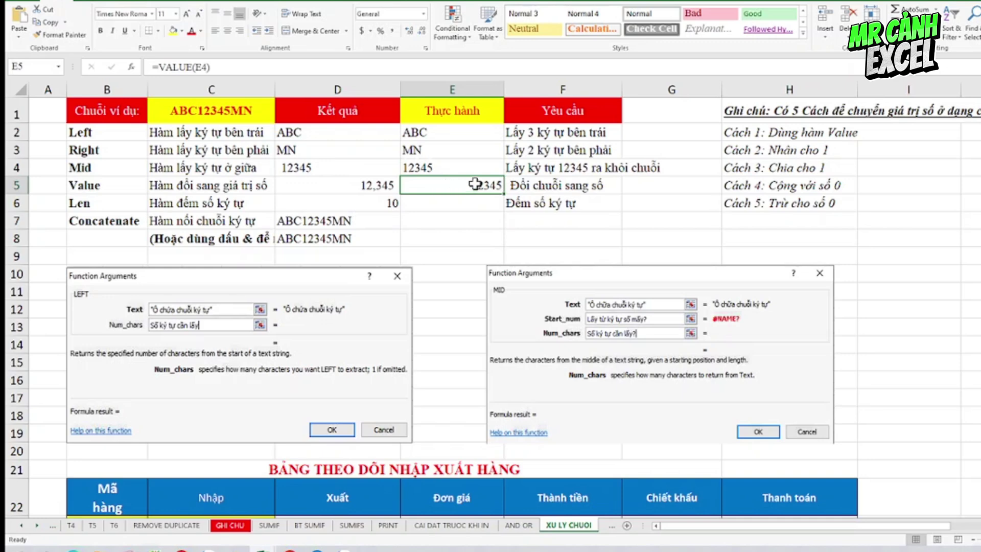
# Give E5 Comma Style with no decimals, and apply Comma Style to E4.
pyautogui.click(393, 33)
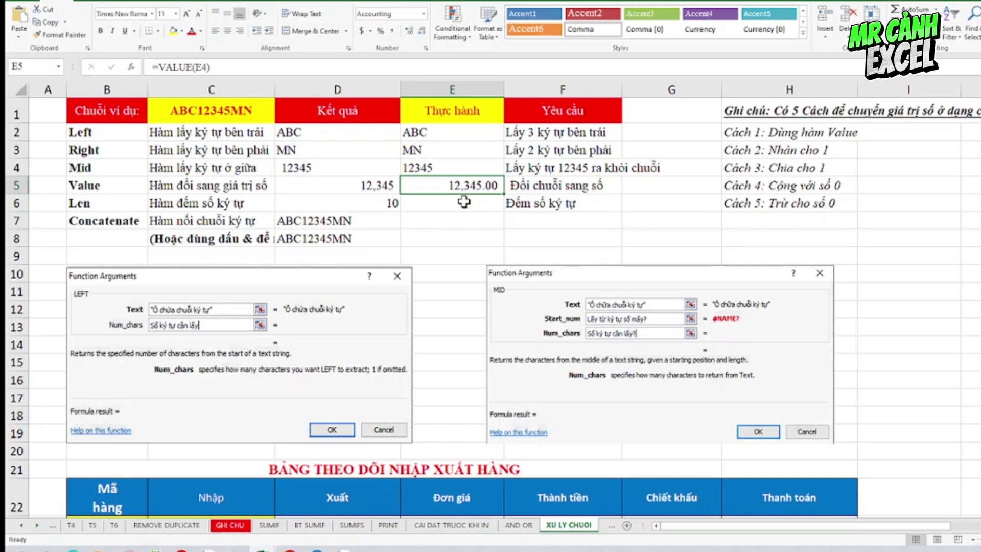
pyautogui.doubleClick(421, 36)
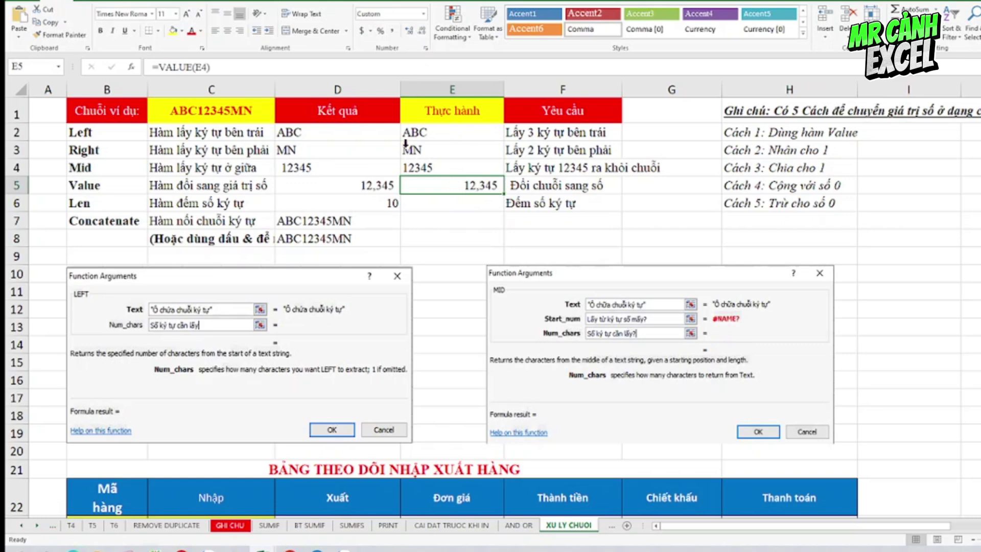
pyautogui.click(419, 168)
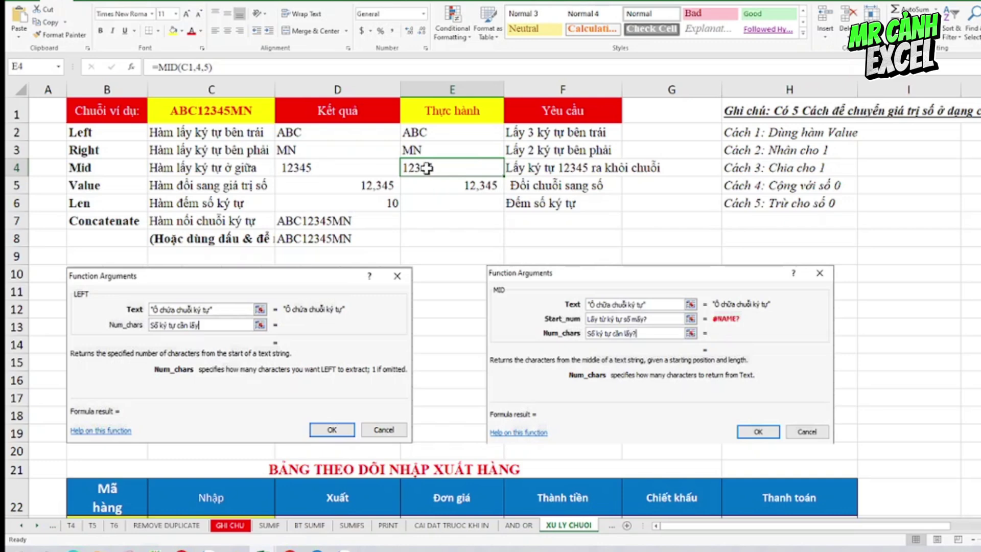
pyautogui.click(393, 31)
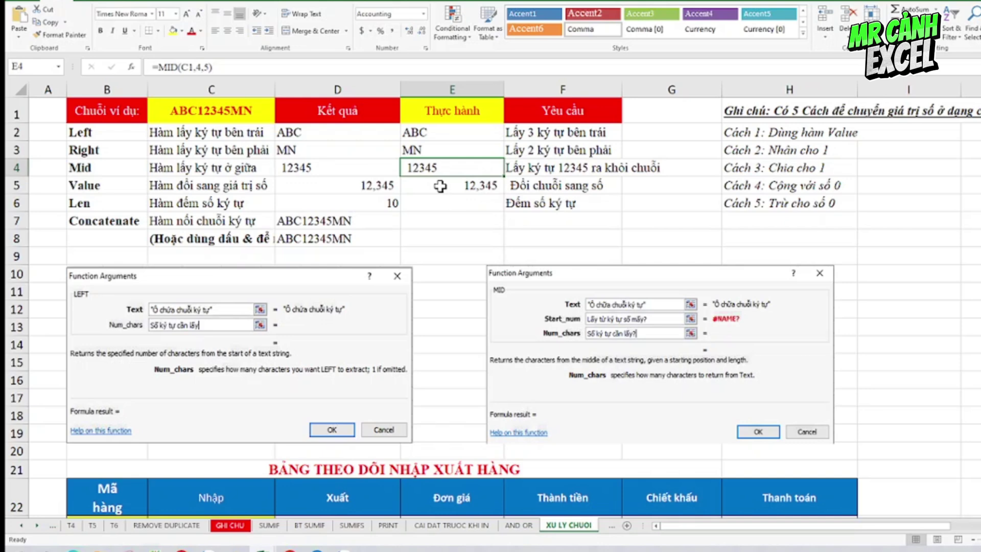
# Compare the formats of E4 and E5, then recommit E5's VALUE formula.
pyautogui.click(440, 186)
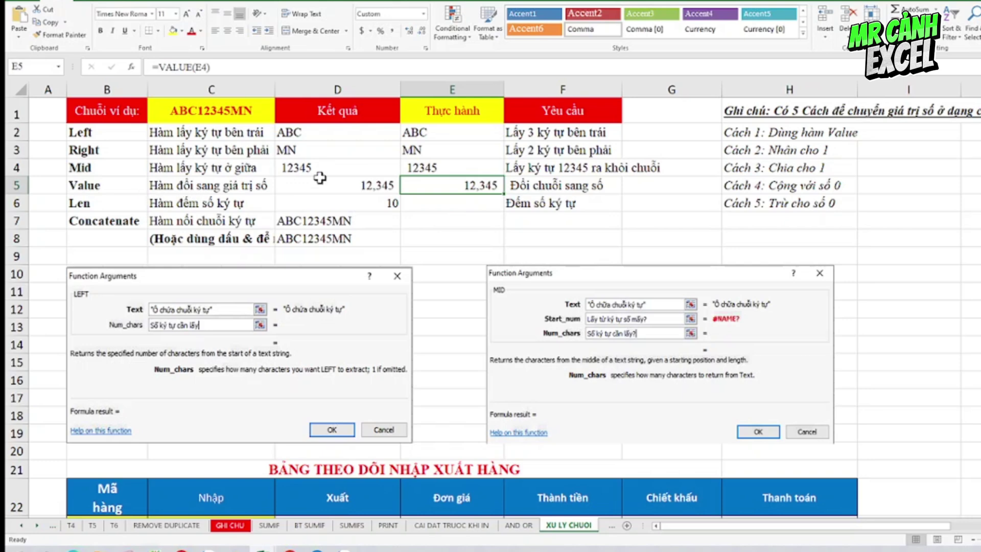
pyautogui.click(435, 168)
pyautogui.click(458, 180)
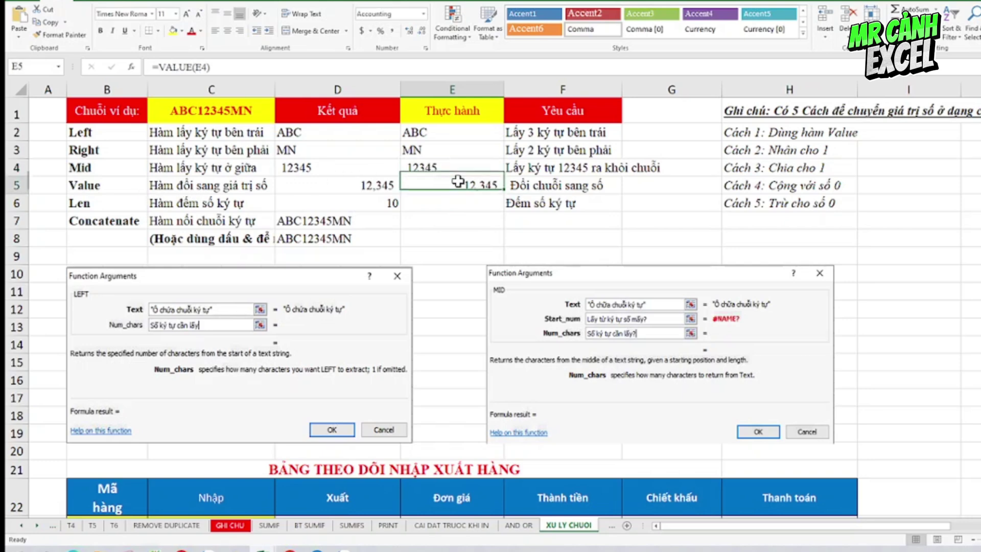
pyautogui.doubleClick(458, 181)
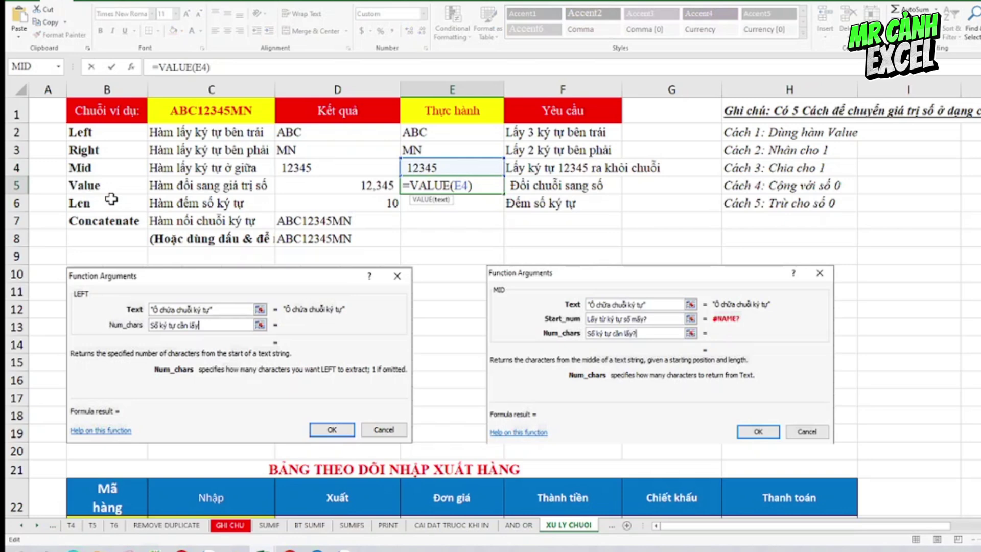
pyautogui.press('Return')
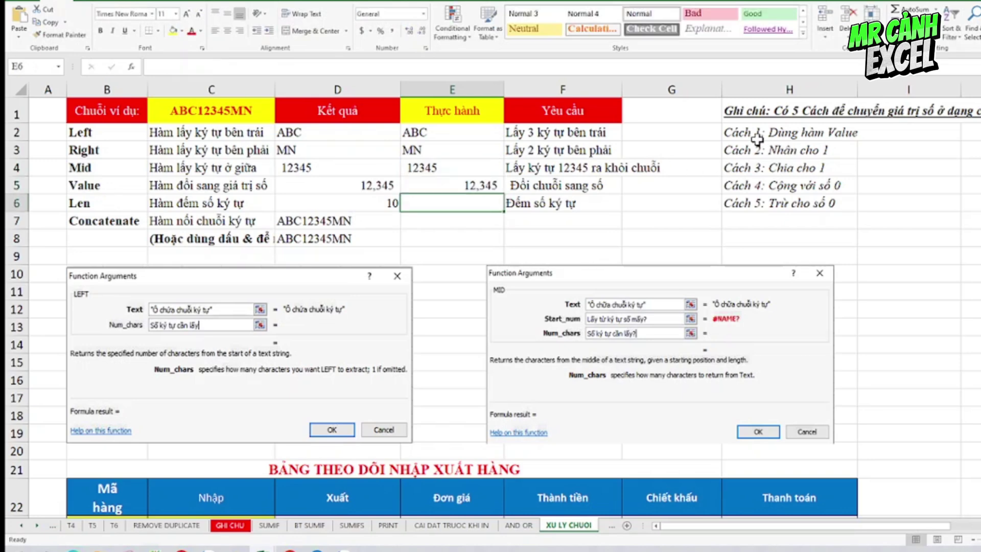
# Convert E4 to a number with =E4*1 in I3 and =E4/1 in I4.
pyautogui.click(793, 133)
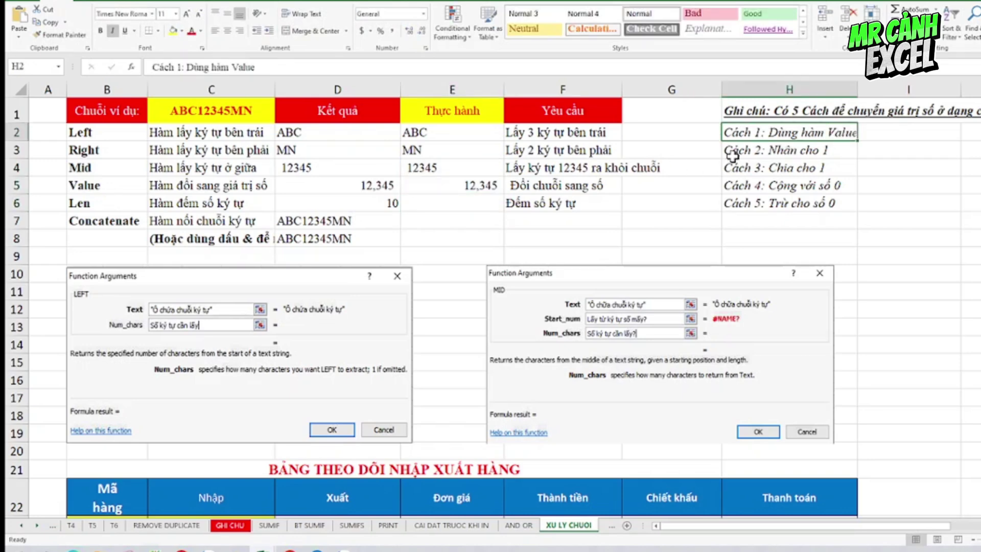
pyautogui.click(792, 153)
pyautogui.click(875, 151)
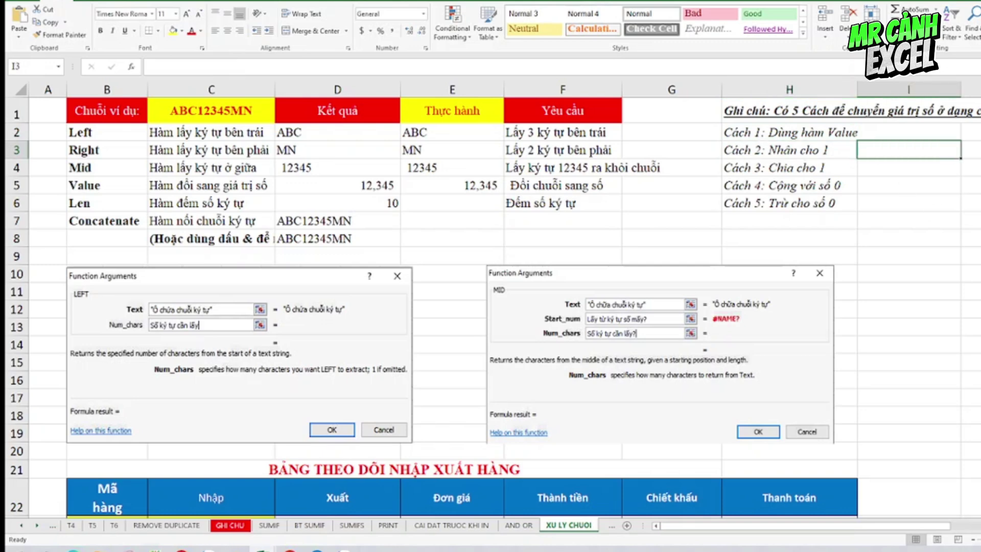
pyautogui.write('=')
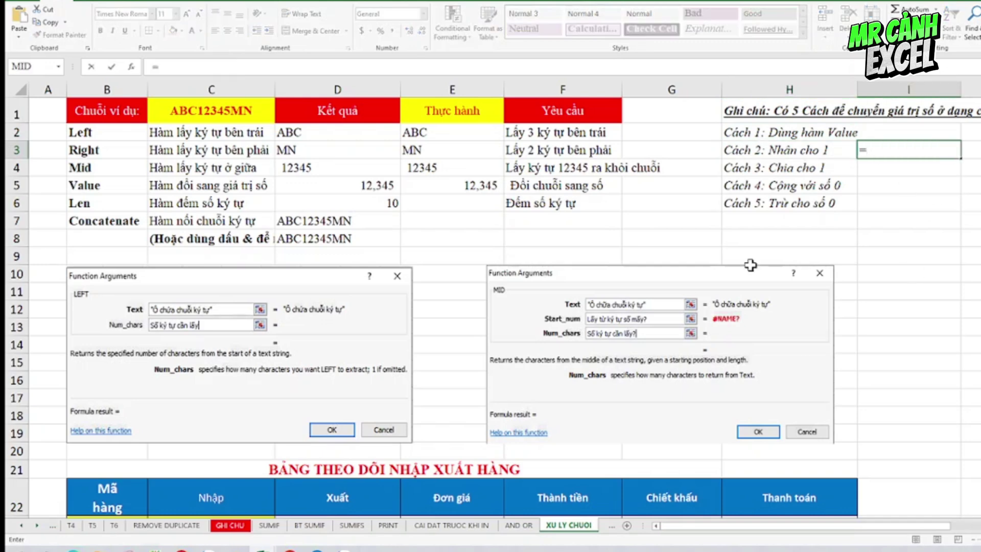
pyautogui.click(428, 168)
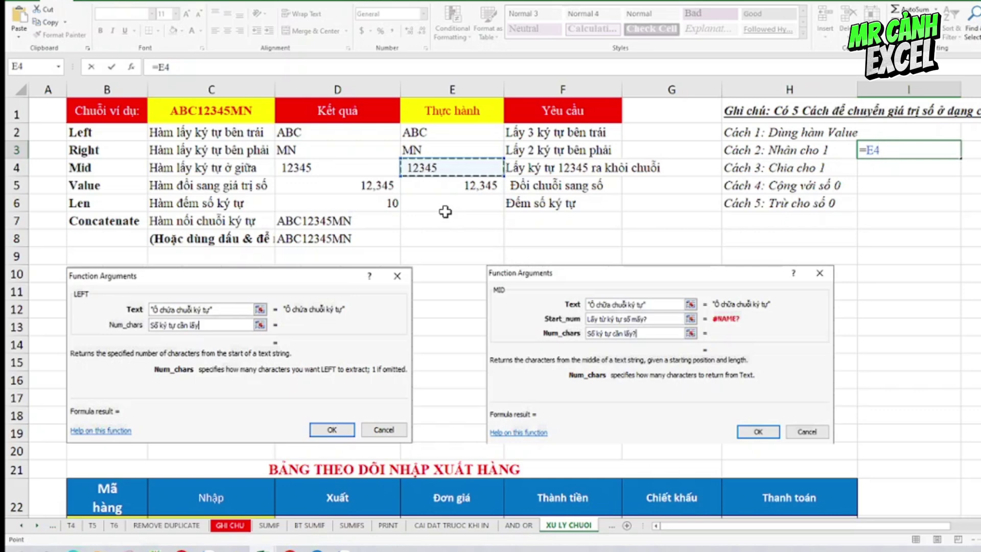
pyautogui.write('*1')
pyautogui.press('Return')
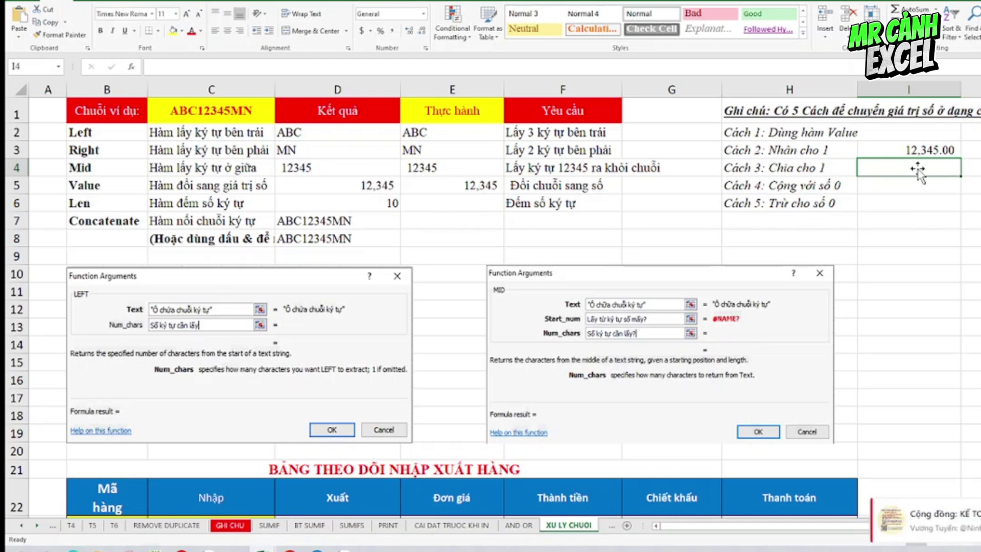
pyautogui.write('=')
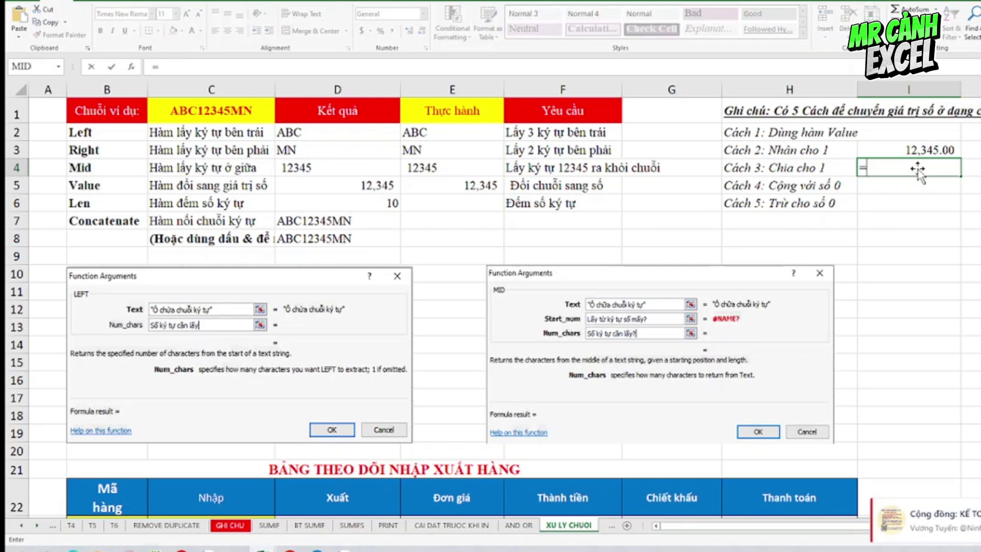
pyautogui.click(433, 168)
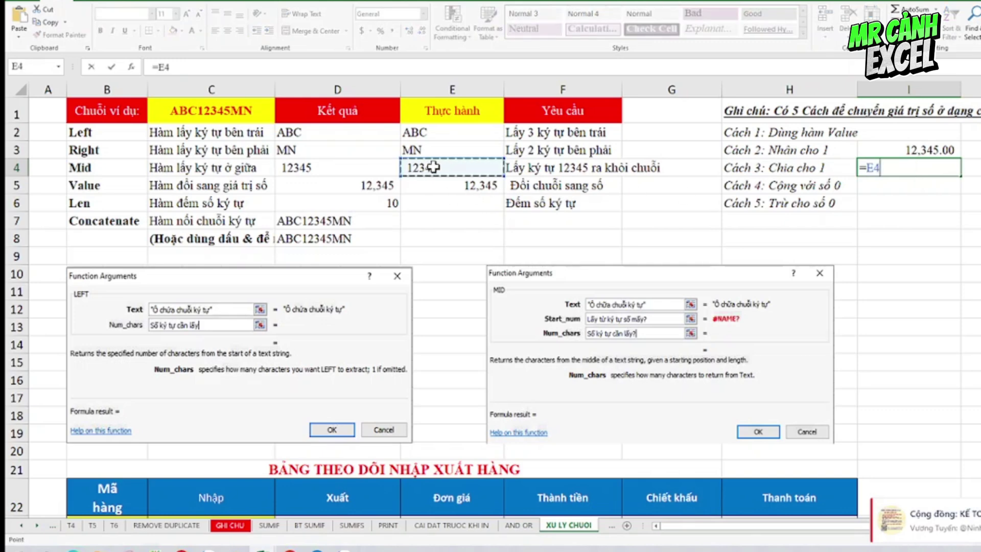
pyautogui.write('/')
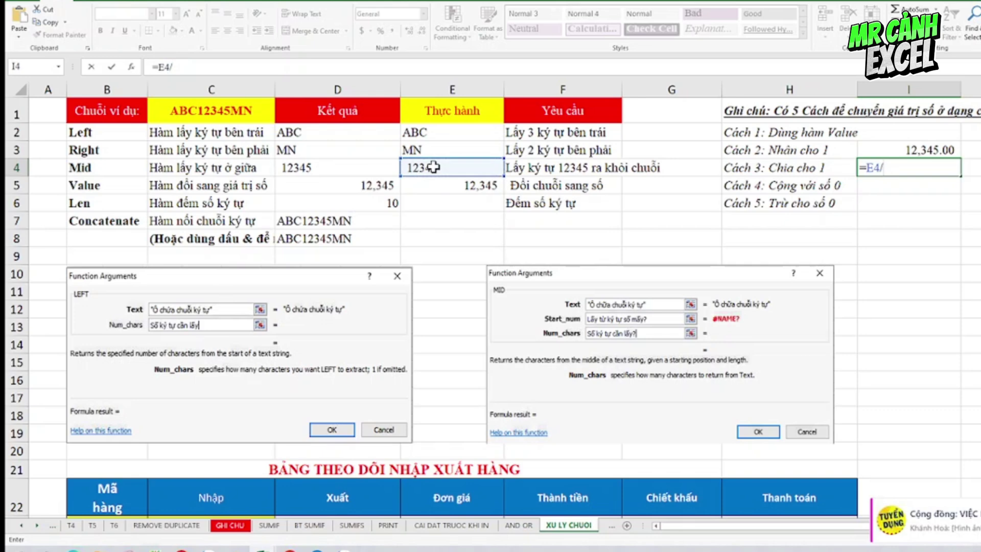
pyautogui.write('1')
pyautogui.press('Return')
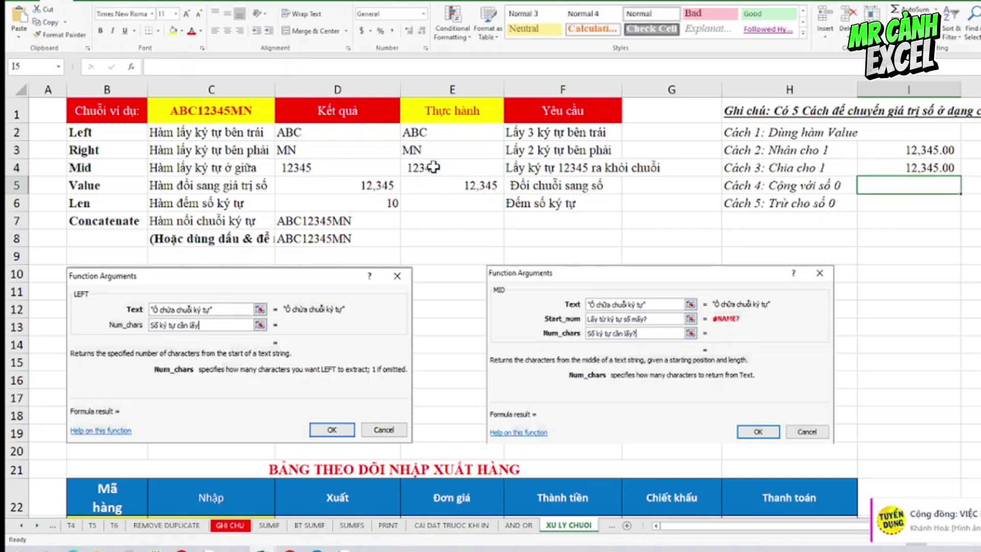
# Convert E4 with =E4+0 in I5 and =E4-0 in I6.
pyautogui.write('=')
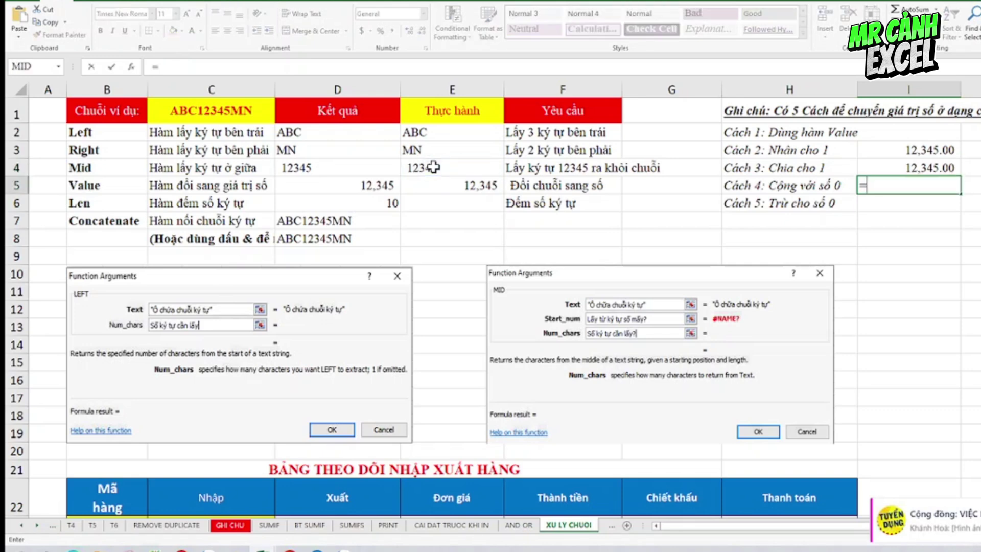
pyautogui.click(433, 169)
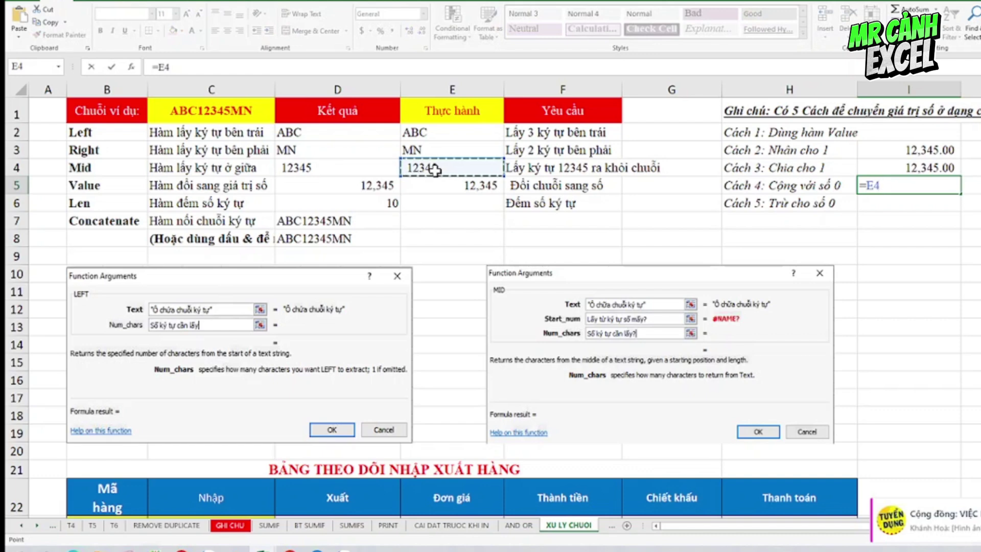
pyautogui.write('+')
pyautogui.write('0')
pyautogui.press('Return')
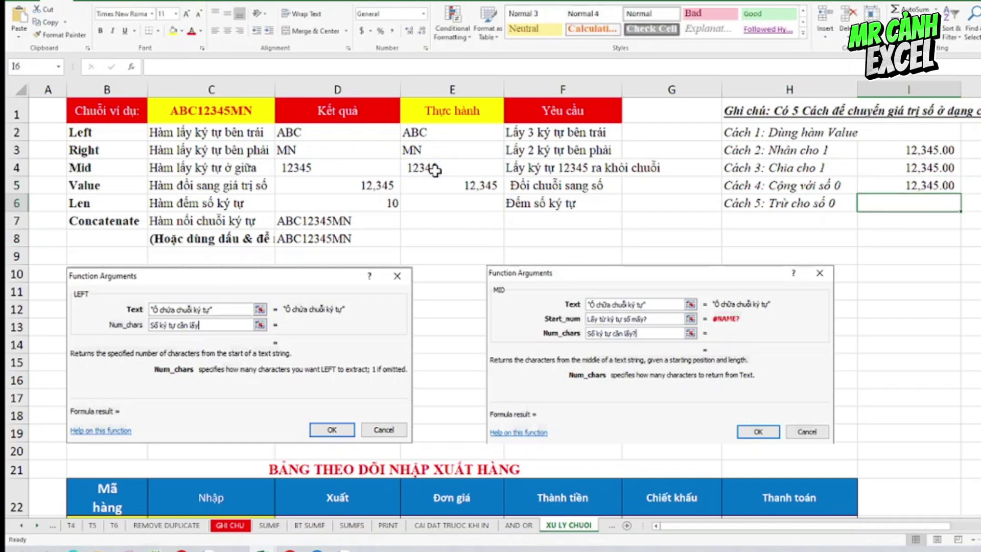
pyautogui.write('=')
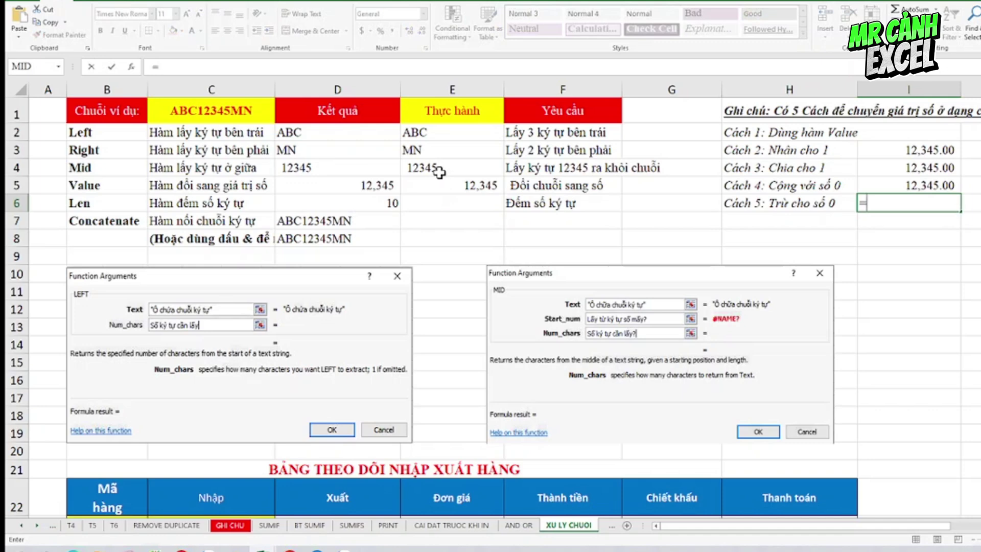
pyautogui.click(440, 168)
pyautogui.write('-')
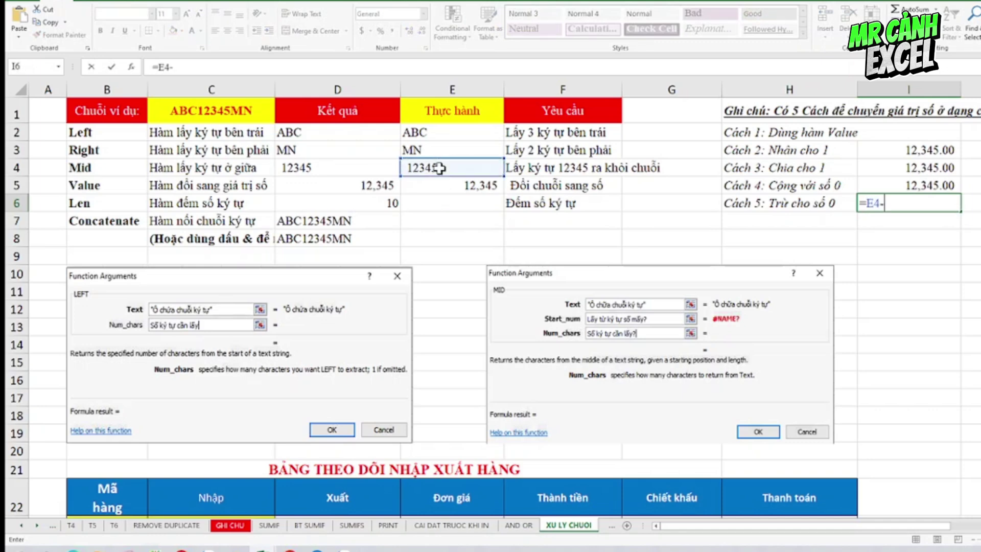
pyautogui.write('0')
pyautogui.press('Return')
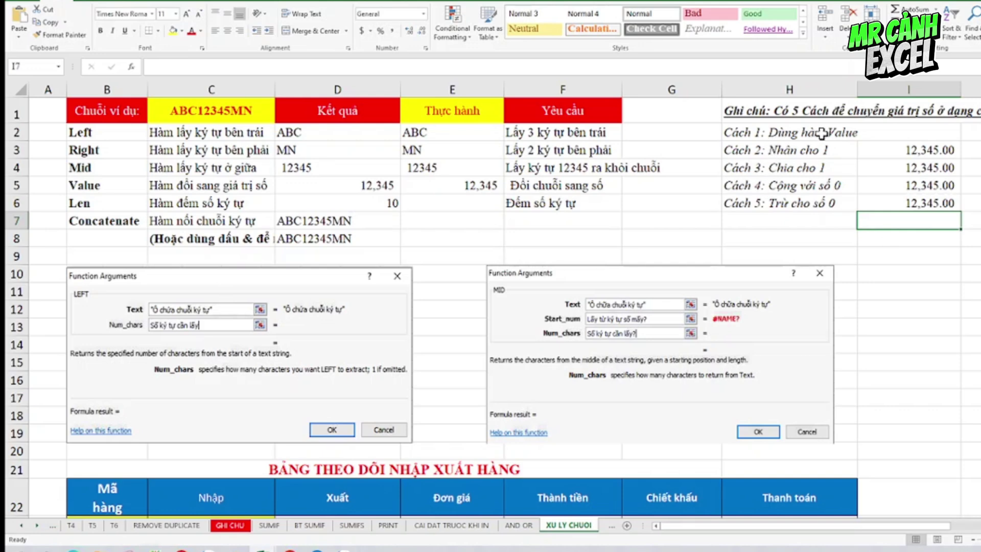
pyautogui.click(767, 155)
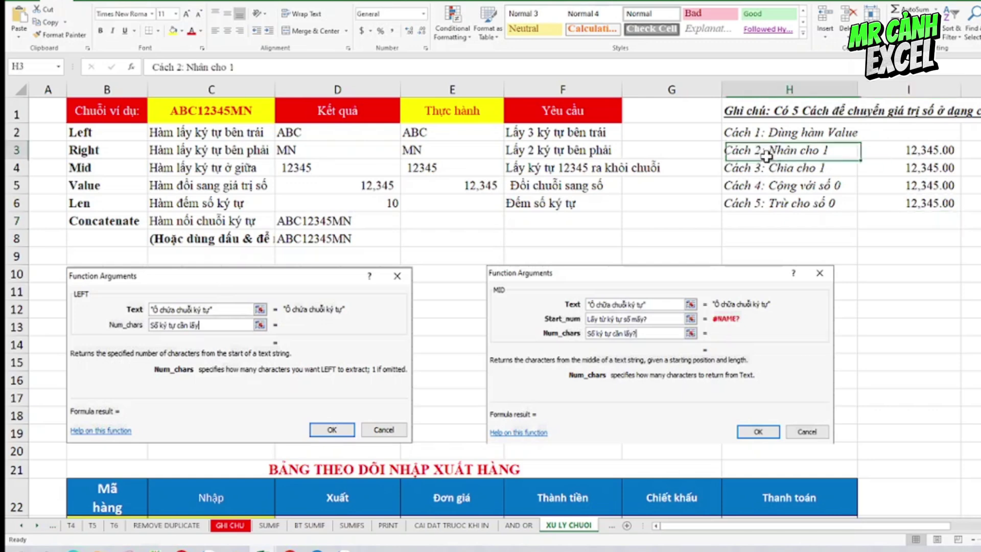
pyautogui.doubleClick(766, 167)
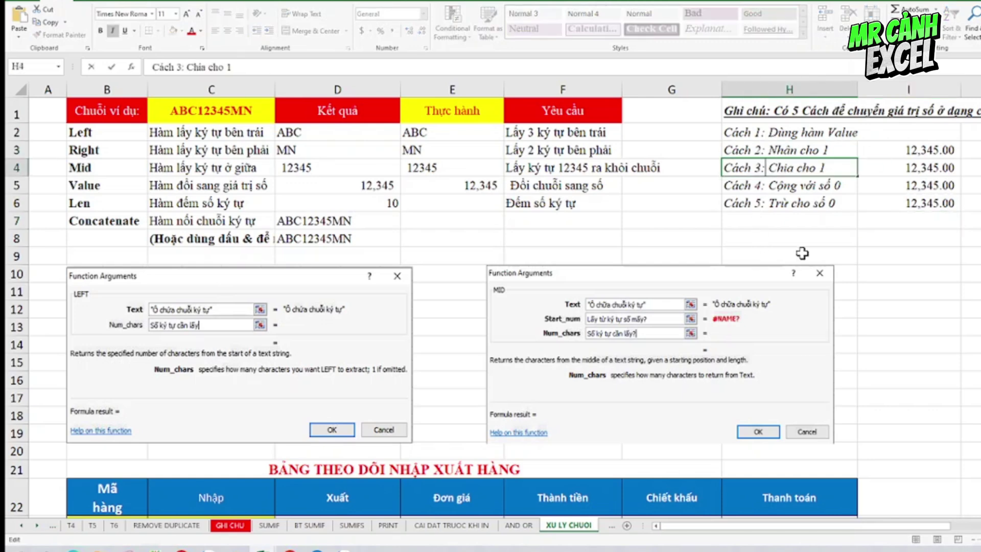
pyautogui.click(841, 241)
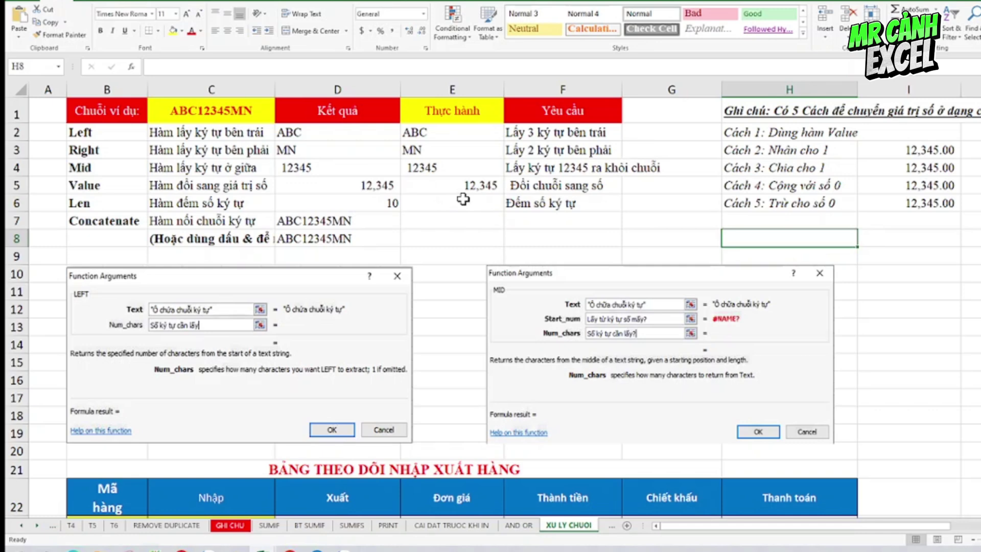
pyautogui.click(450, 207)
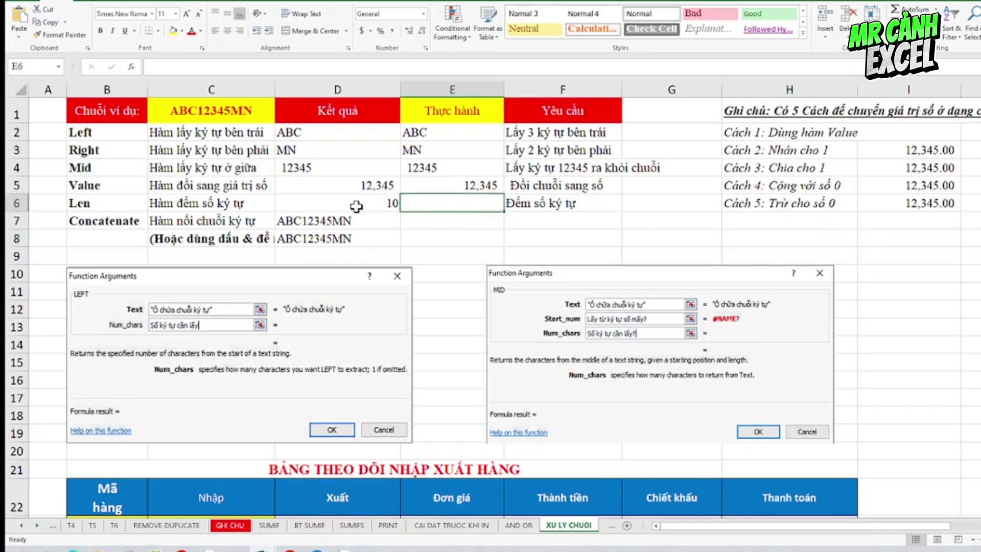
pyautogui.doubleClick(232, 116)
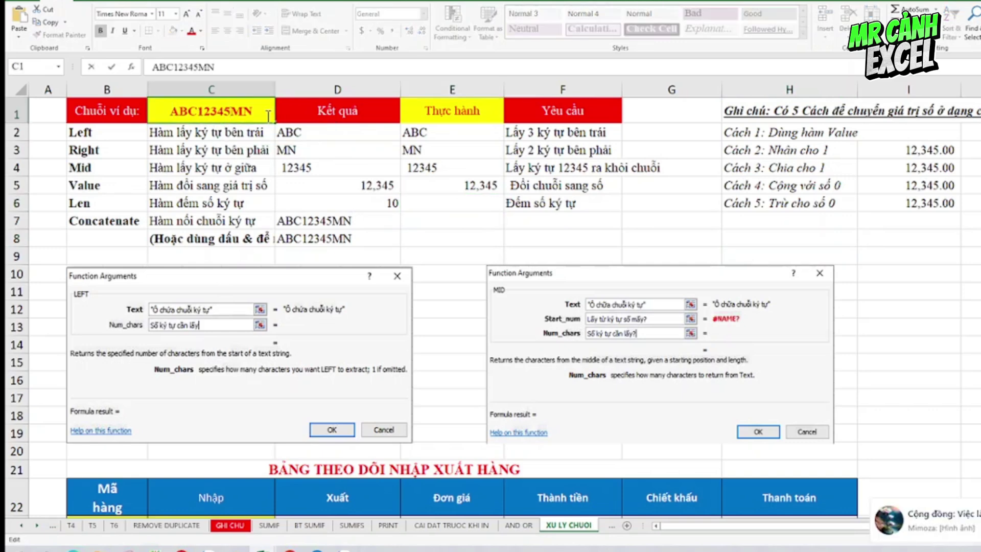
pyautogui.click(454, 205)
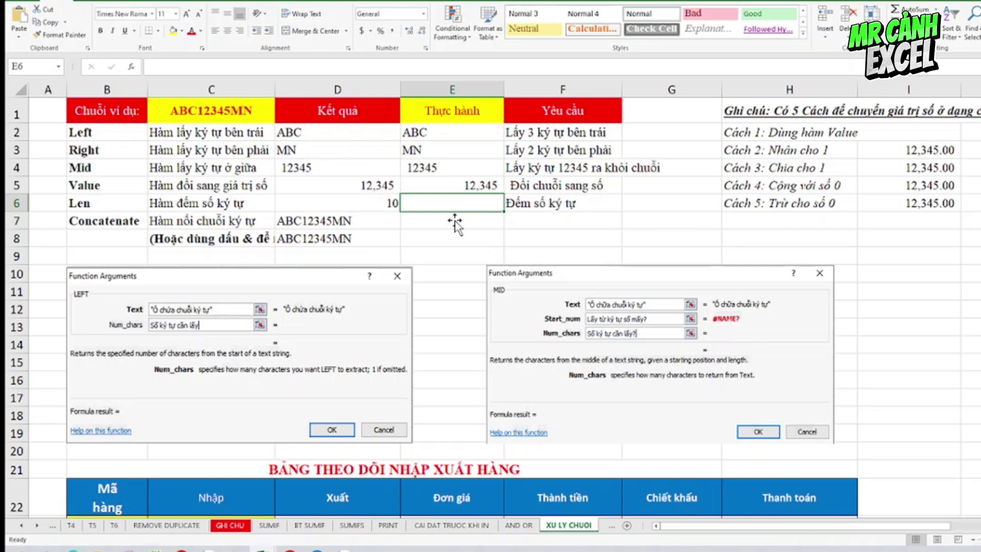
# Enter =LEN(C1) in E6 so it returns 10 for the string ABC12345MN.
pyautogui.write('=LE')
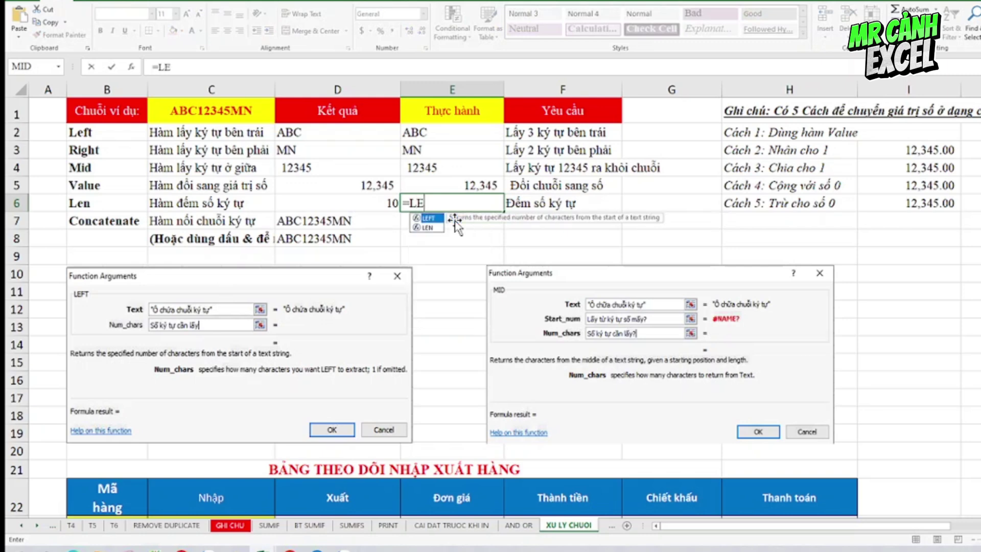
pyautogui.doubleClick(427, 228)
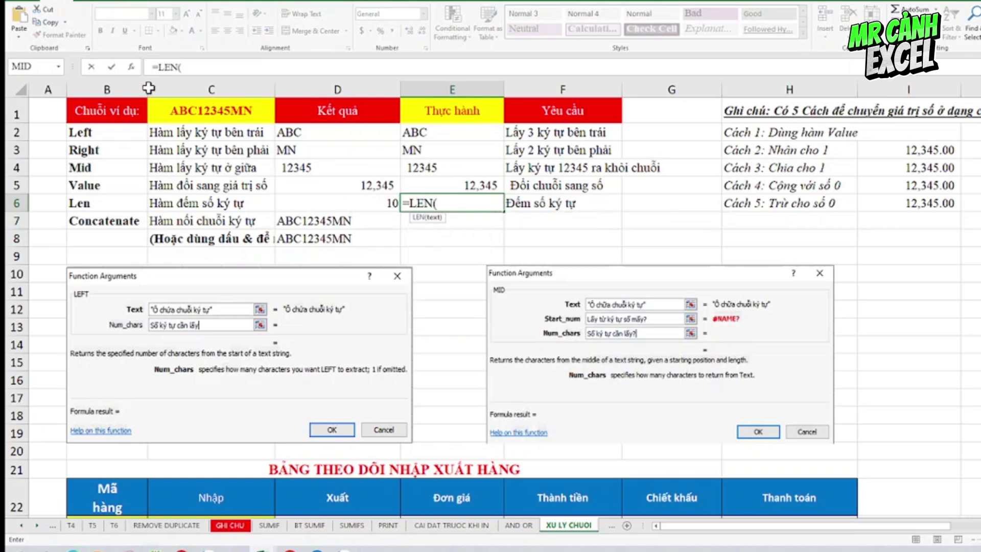
pyautogui.click(131, 67)
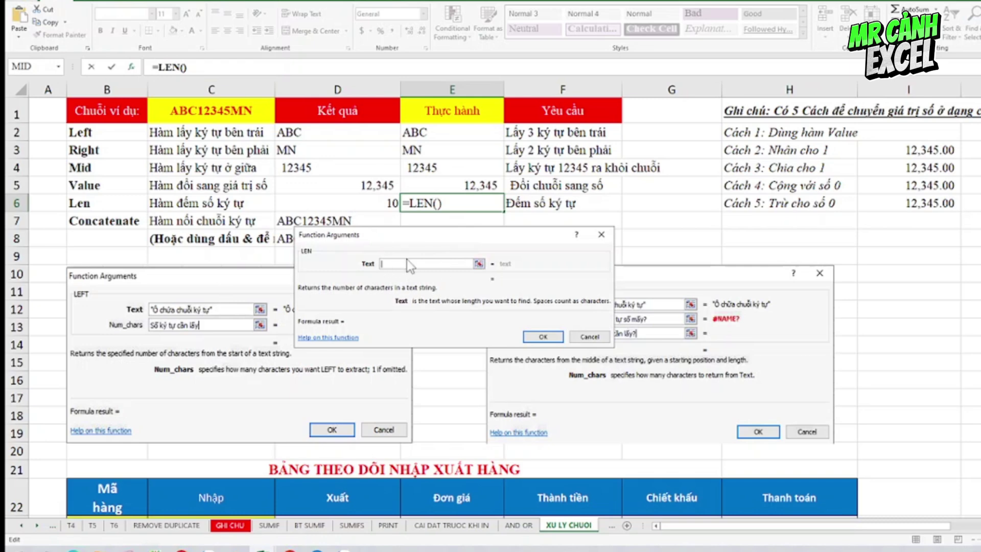
pyautogui.click(240, 111)
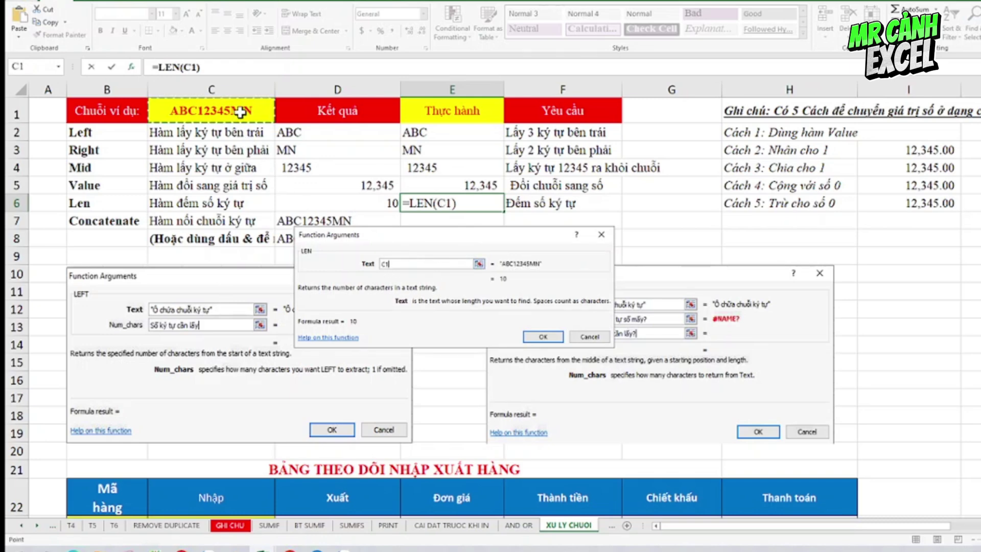
pyautogui.press('Return')
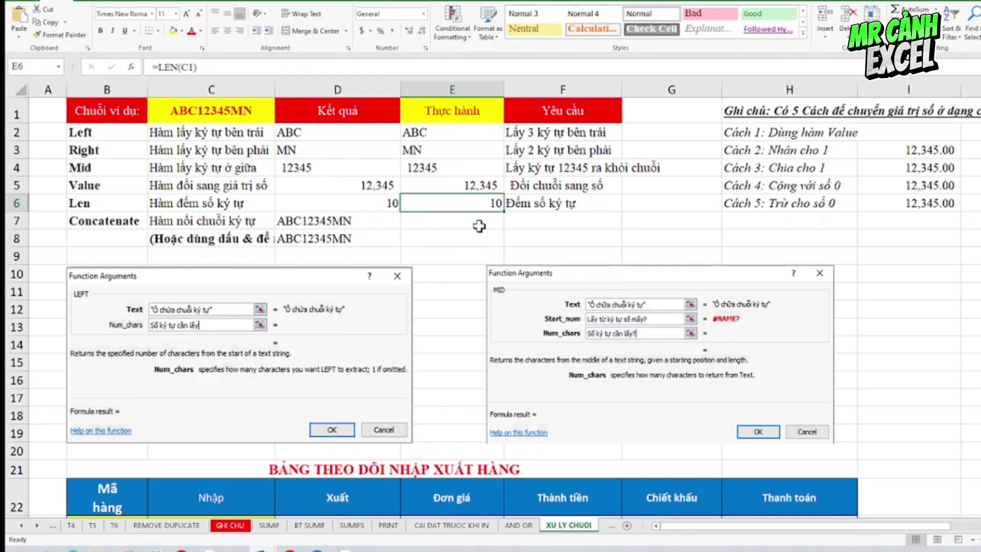
pyautogui.click(433, 223)
pyautogui.doubleClick(433, 224)
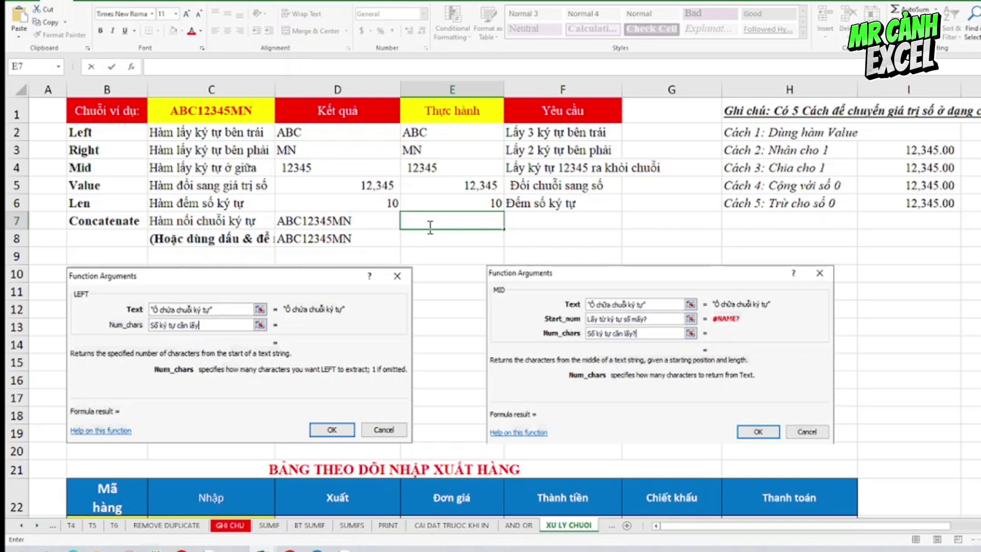
# Enter =CONCATENATE(E2,E4,E3) in E7 to rebuild ABC12345MN from ABC, 12345 and MN.
pyautogui.write('=CON')
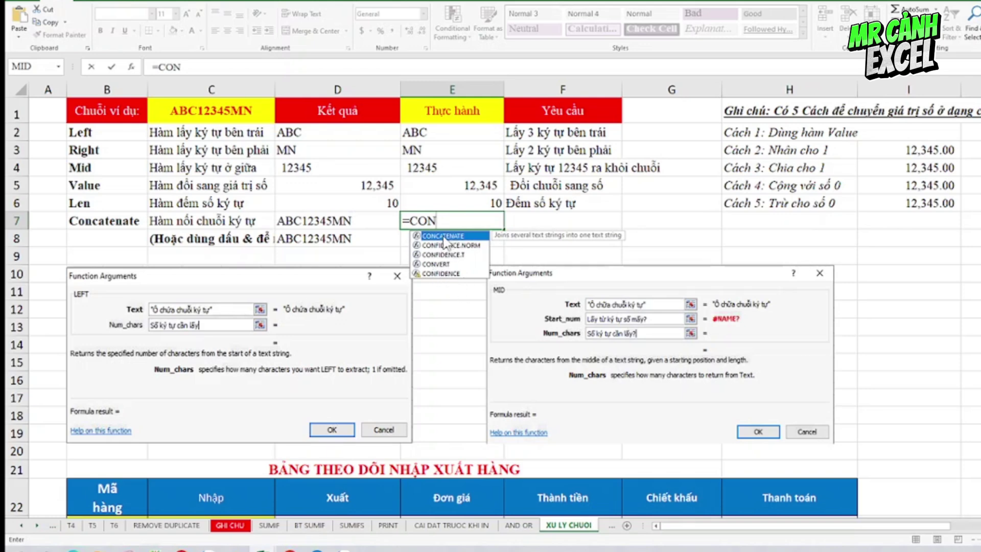
pyautogui.press('Tab')
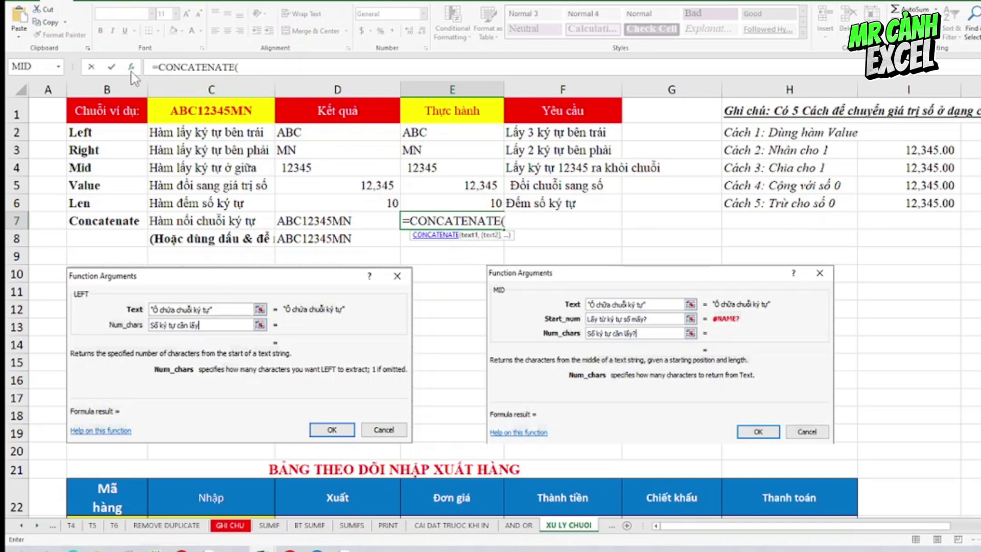
pyautogui.click(131, 67)
pyautogui.moveTo(473, 203); pyautogui.dragTo(486, 270)
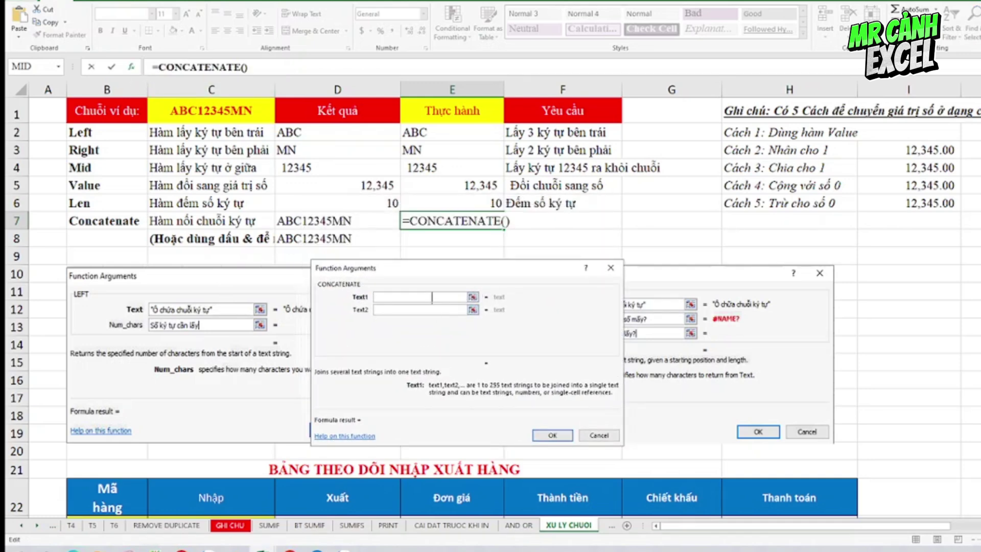
pyautogui.click(428, 130)
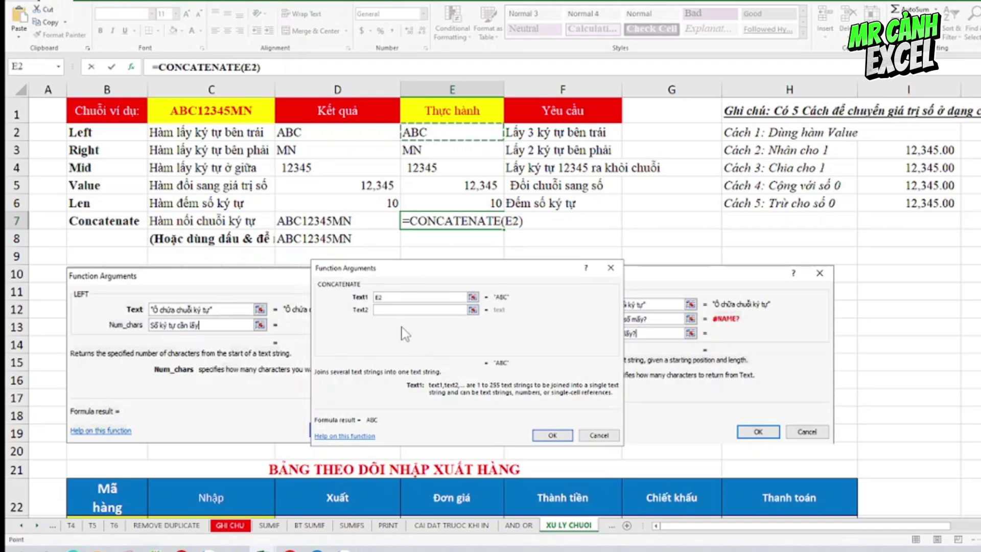
pyautogui.click(407, 310)
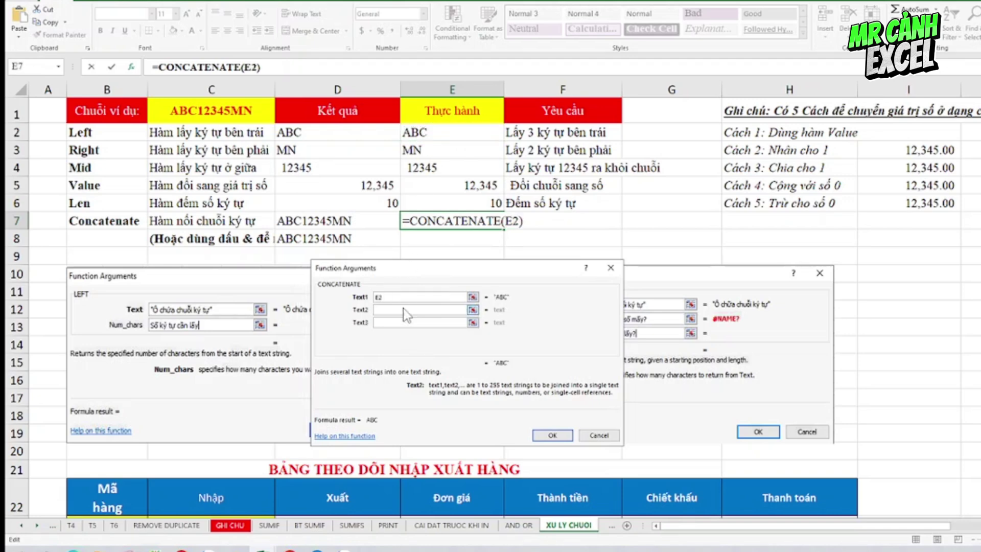
pyautogui.click(428, 168)
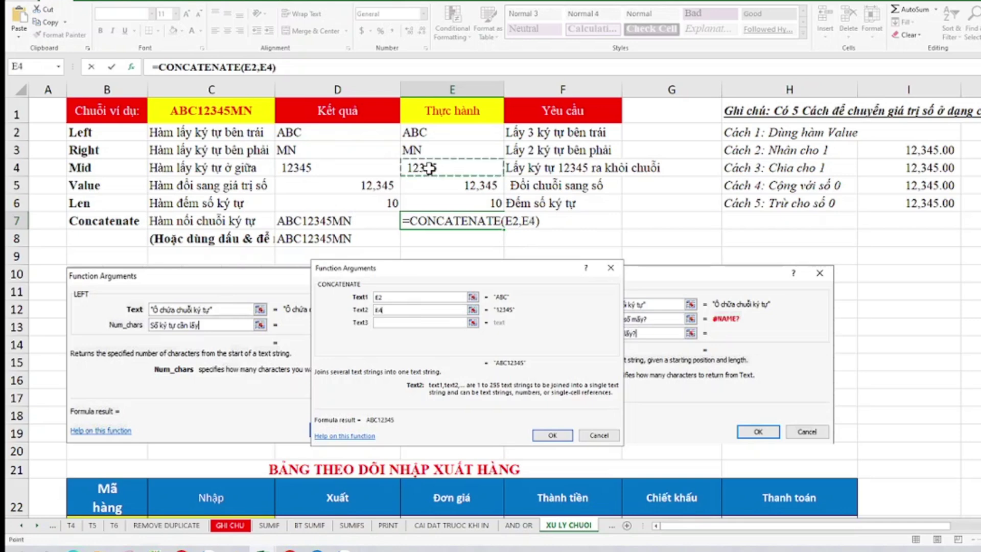
pyautogui.click(393, 322)
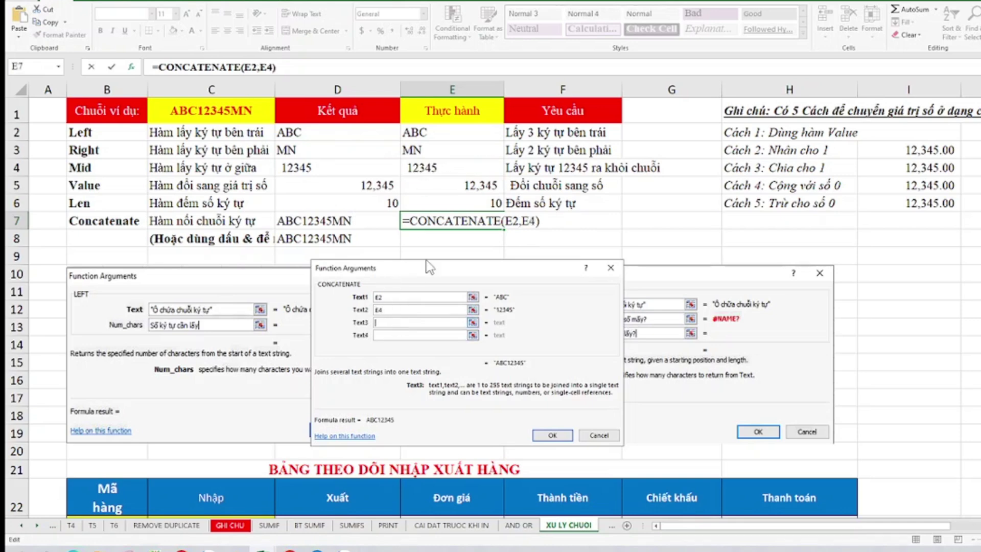
pyautogui.click(423, 151)
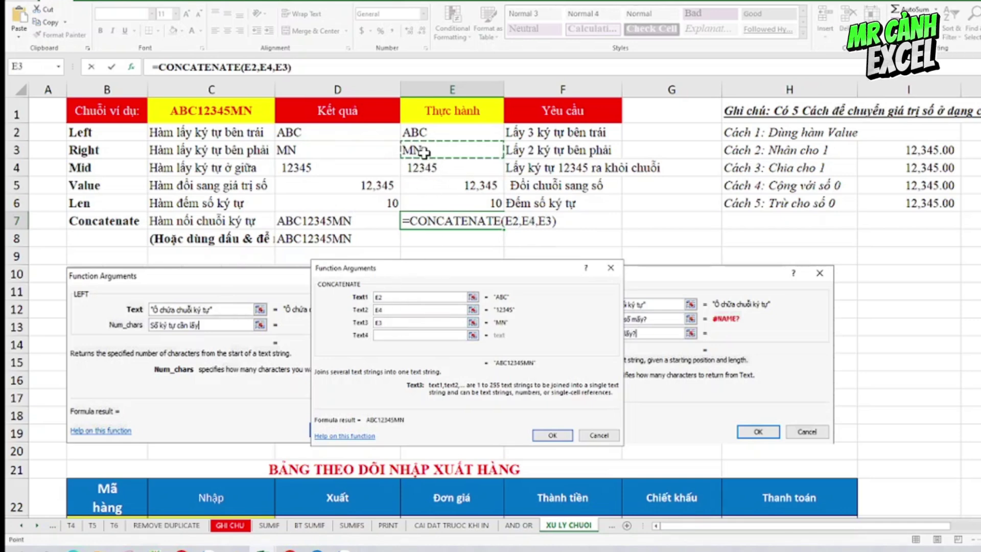
pyautogui.click(553, 435)
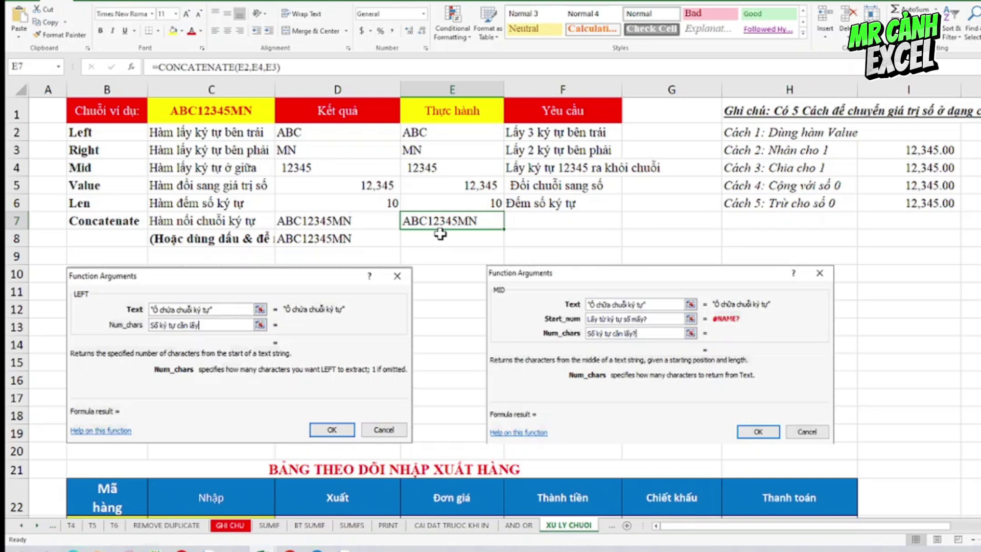
# Start a CONCATENATE formula in E7 with E2 followed by a "-" separator.
pyautogui.write('=CON')
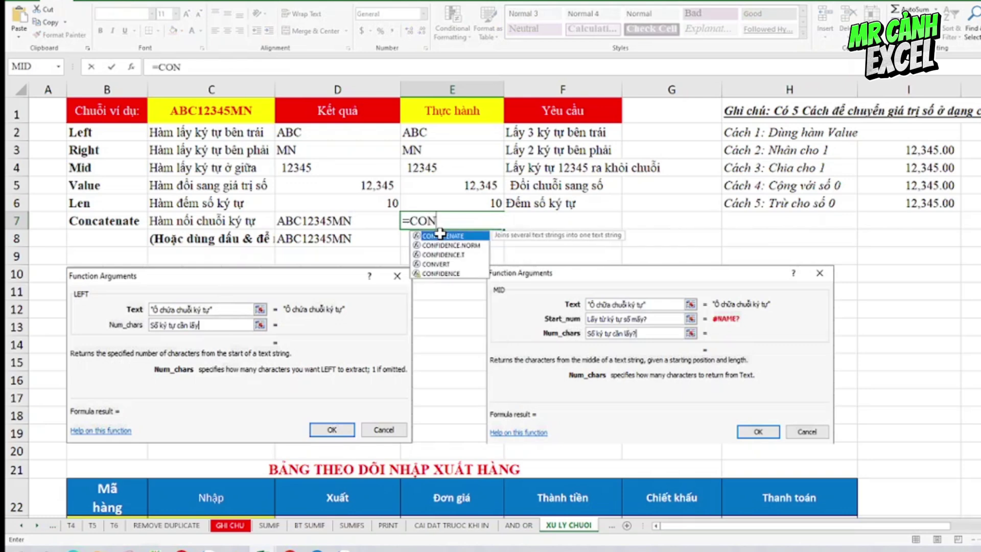
pyautogui.doubleClick(443, 236)
pyautogui.write(')')
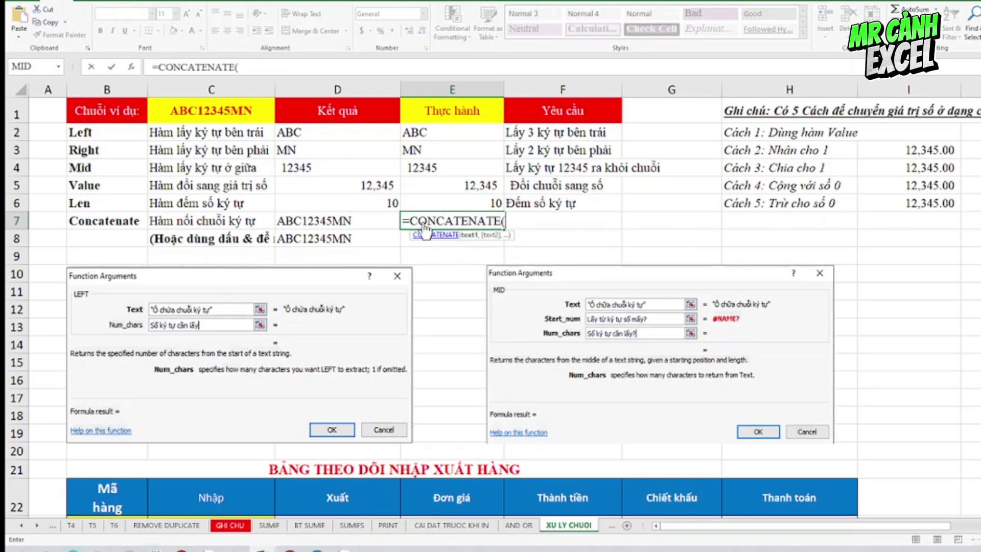
pyautogui.hotkey('ctrl', 'a')
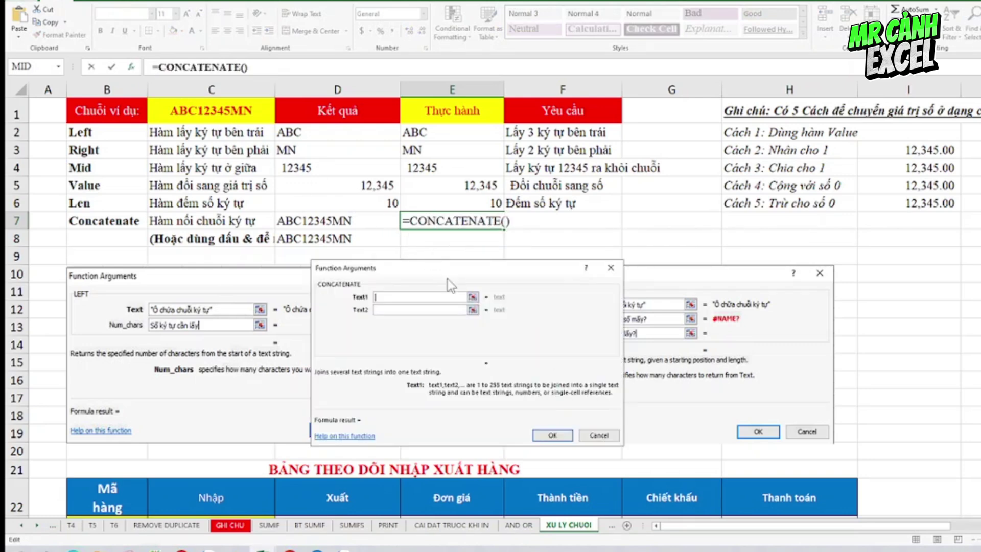
pyautogui.click(425, 133)
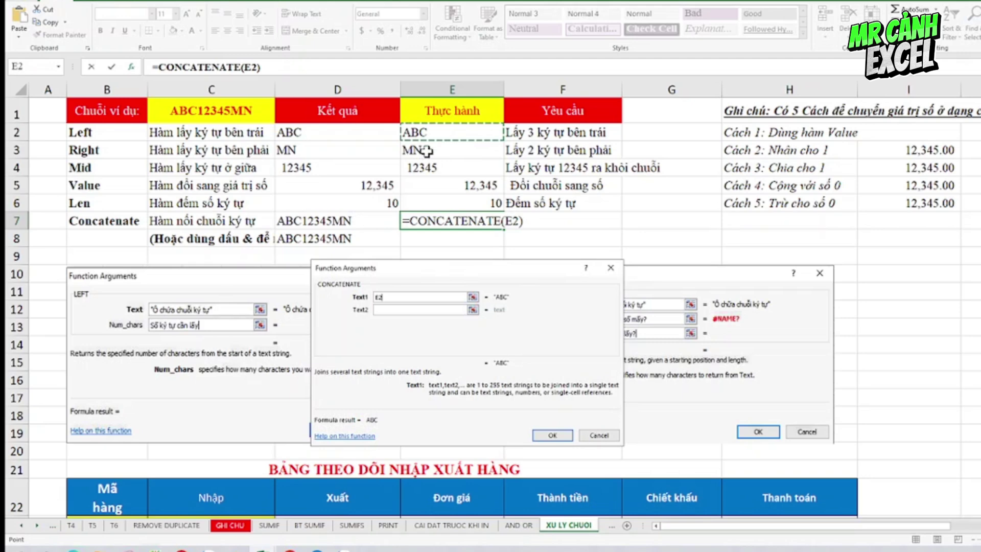
pyautogui.click(392, 310)
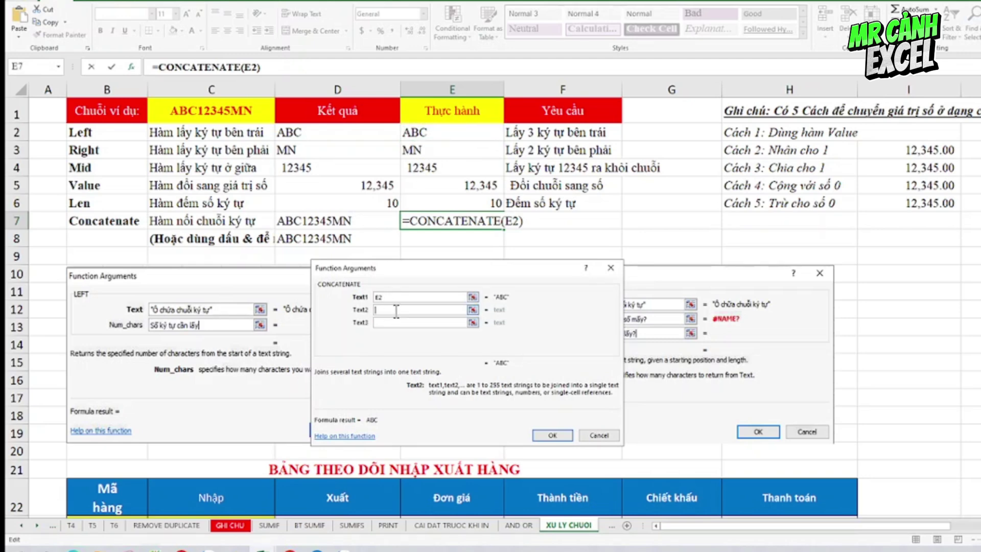
pyautogui.write('-')
# Add E4, a second "-" and E3, confirming E7 as ABC-12345-MN.
pyautogui.click(394, 323)
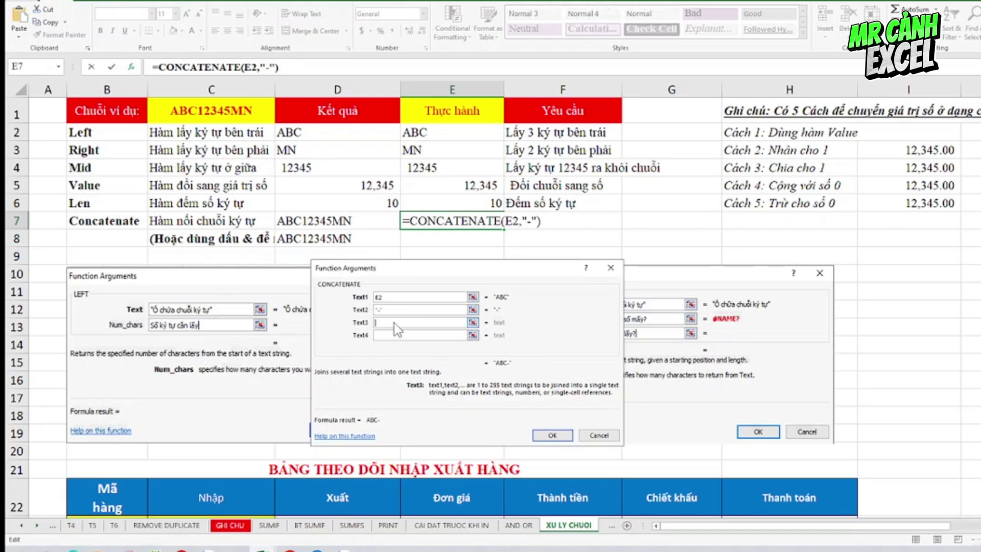
pyautogui.click(422, 169)
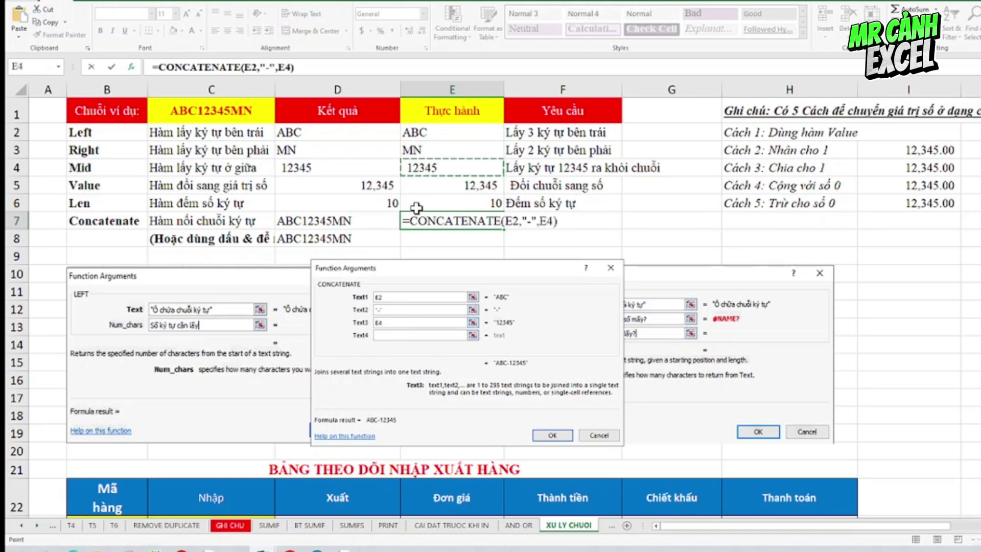
pyautogui.click(393, 336)
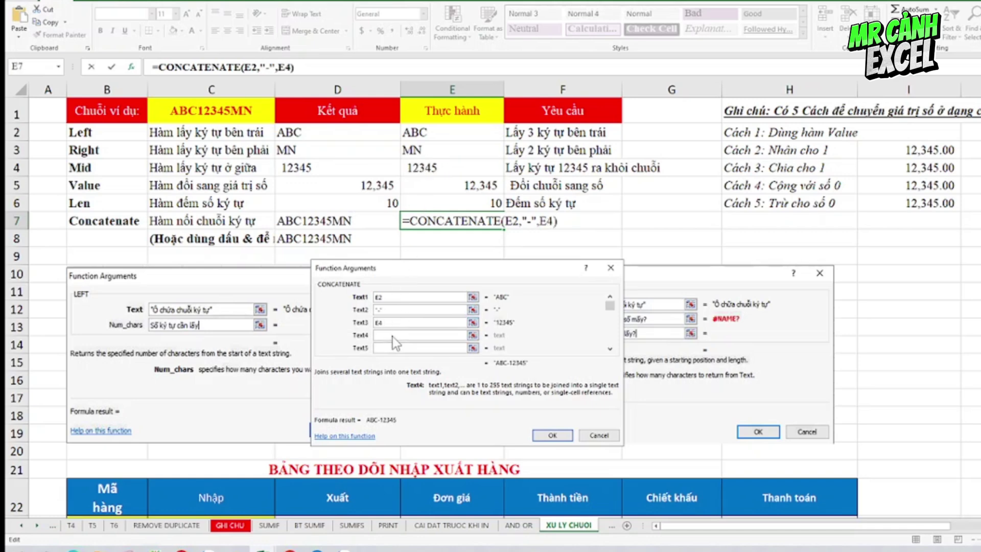
pyautogui.write('-')
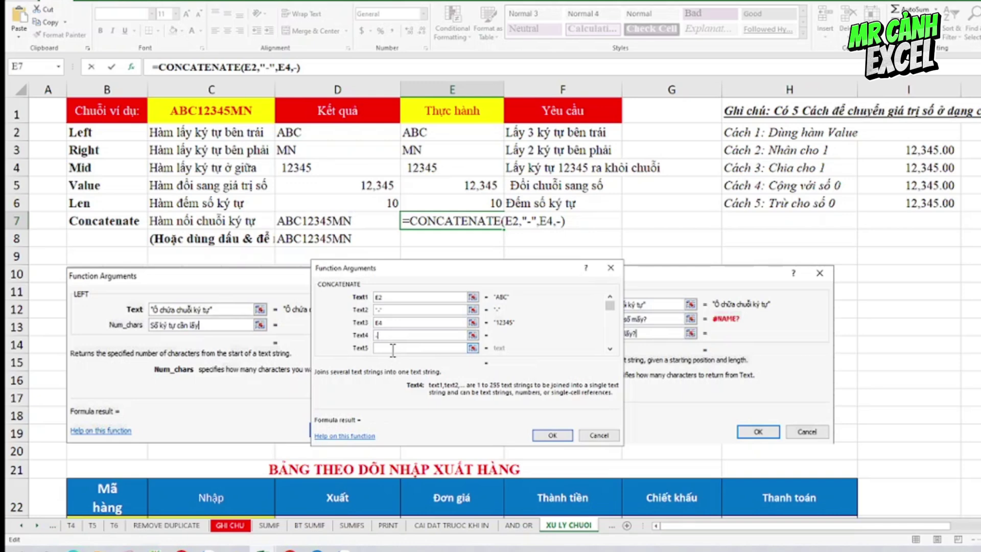
pyautogui.click(393, 348)
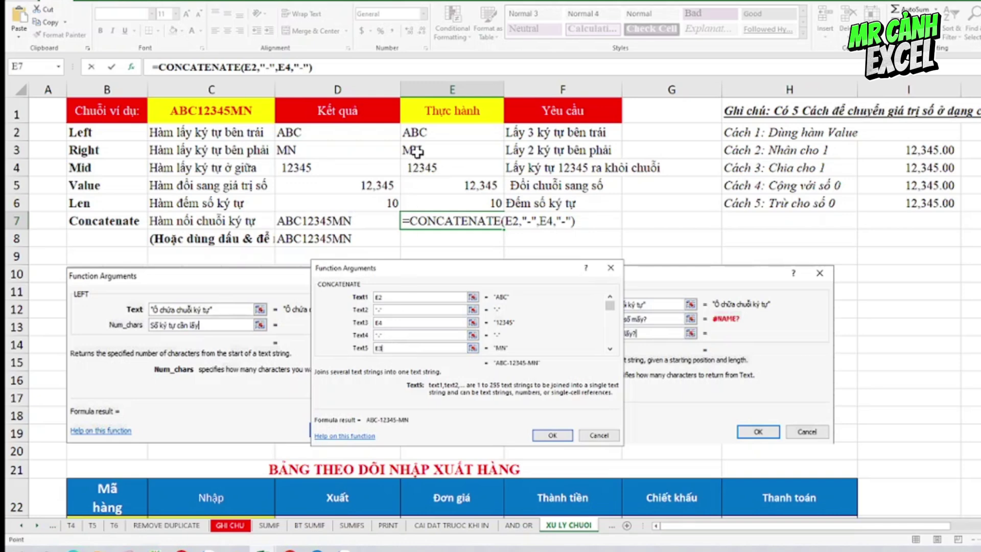
pyautogui.click(413, 152)
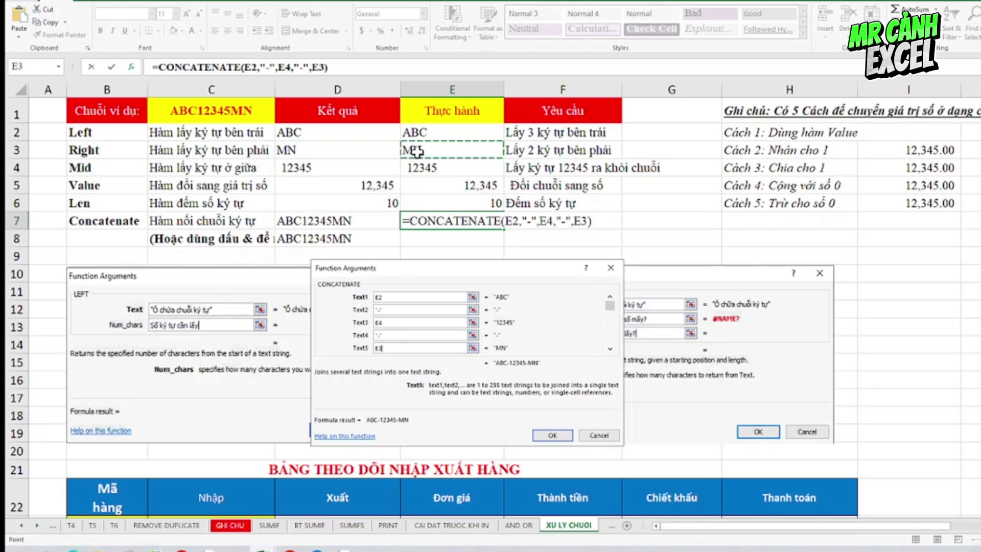
pyautogui.click(551, 436)
pyautogui.doubleClick(453, 237)
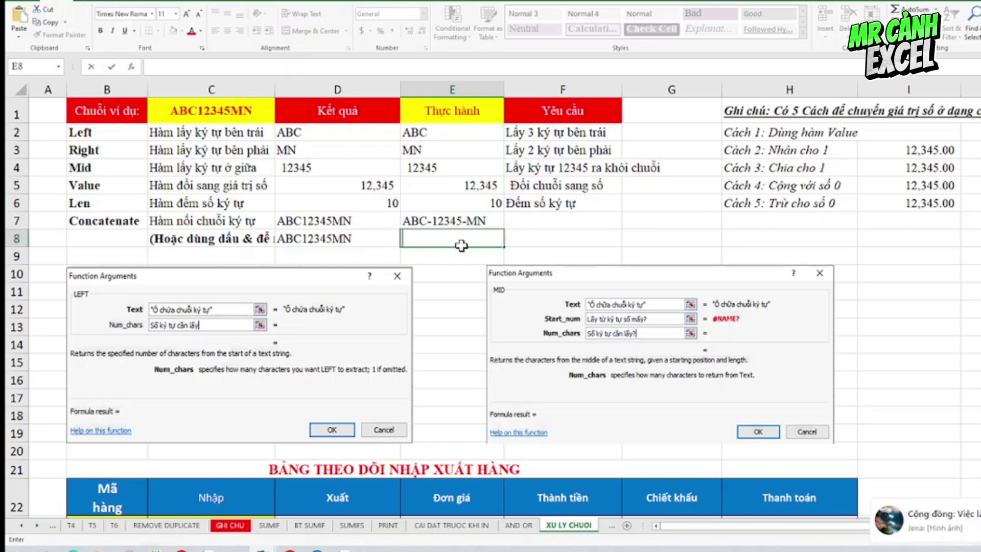
# Enter =E2&E4&E3 in E8 so the ampersands rebuild ABC12345MN.
pyautogui.write('=')
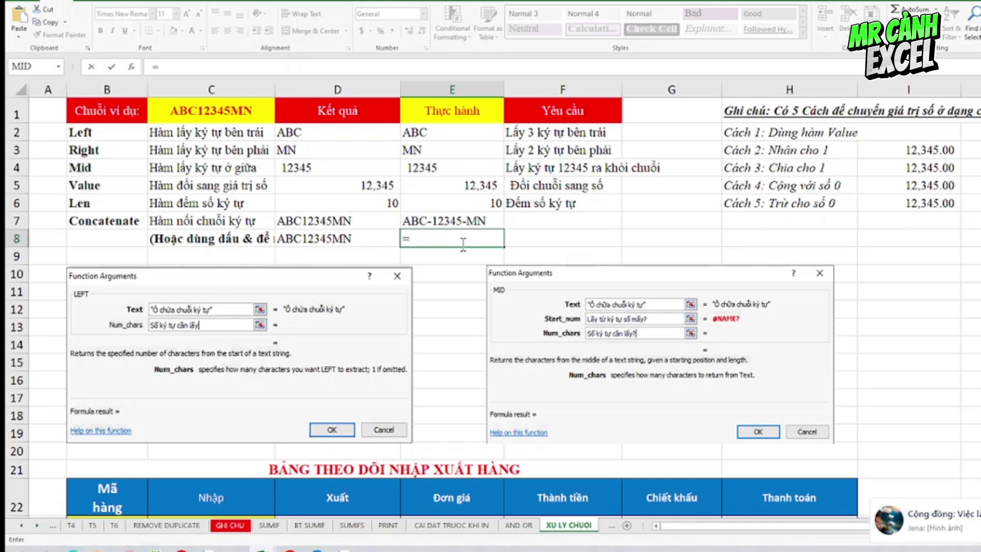
pyautogui.click(439, 133)
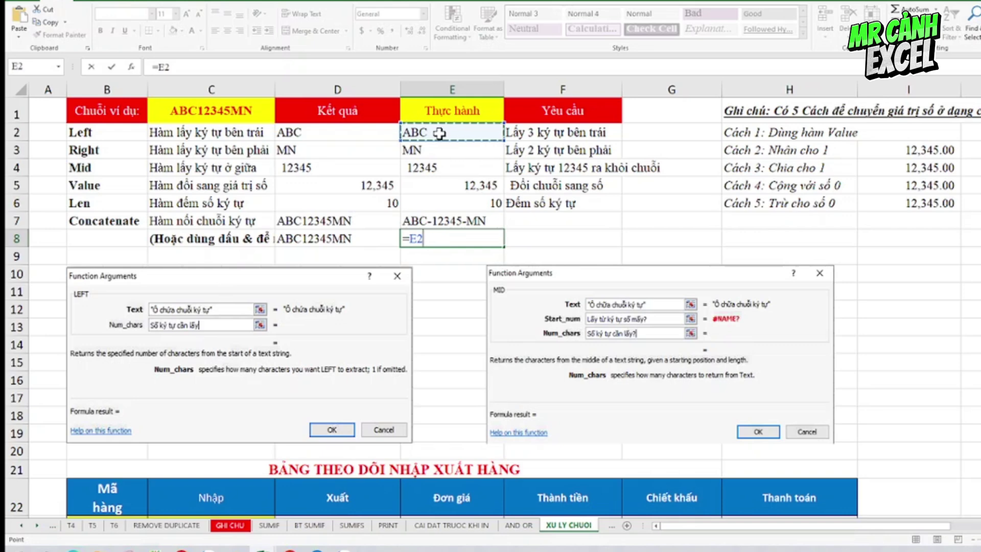
pyautogui.write('&')
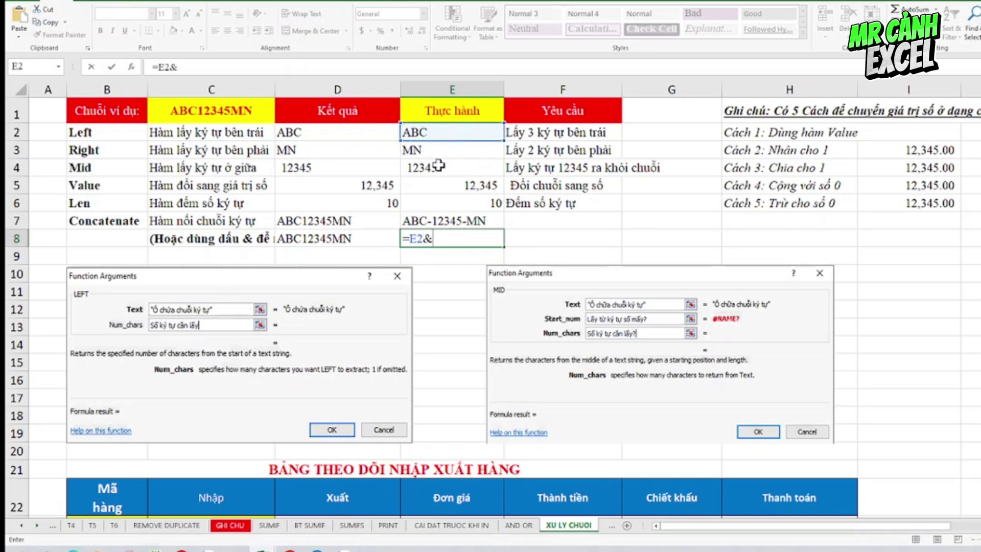
pyautogui.click(438, 166)
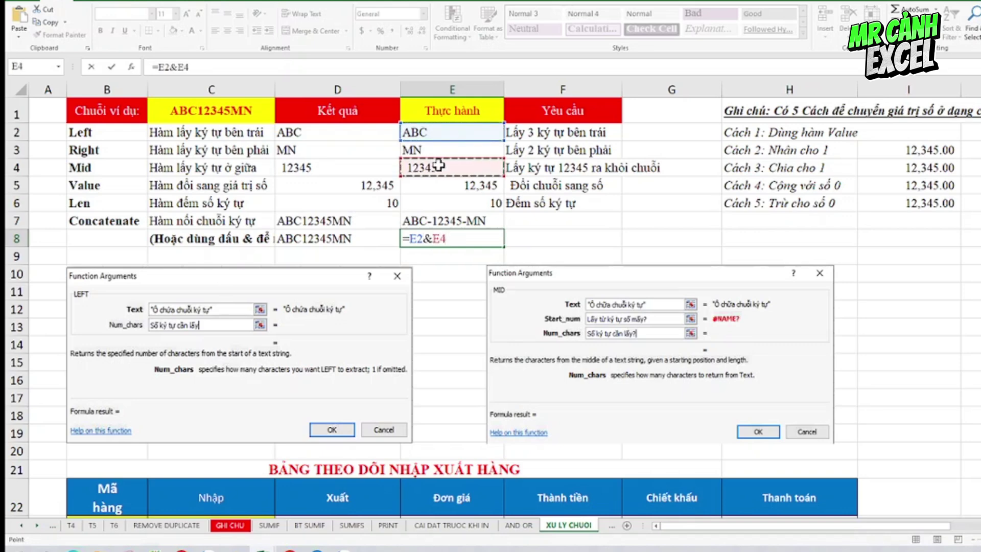
pyautogui.write('&')
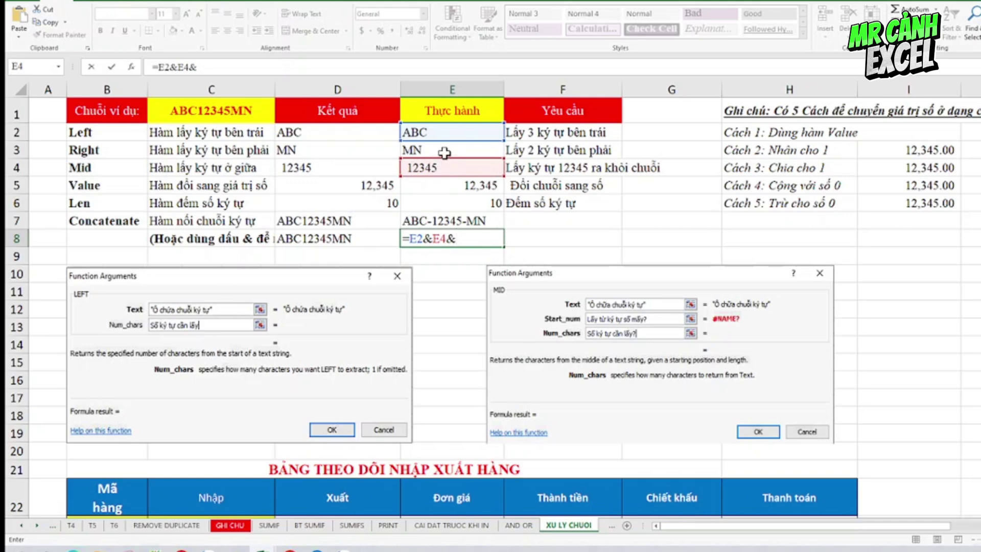
pyautogui.click(445, 152)
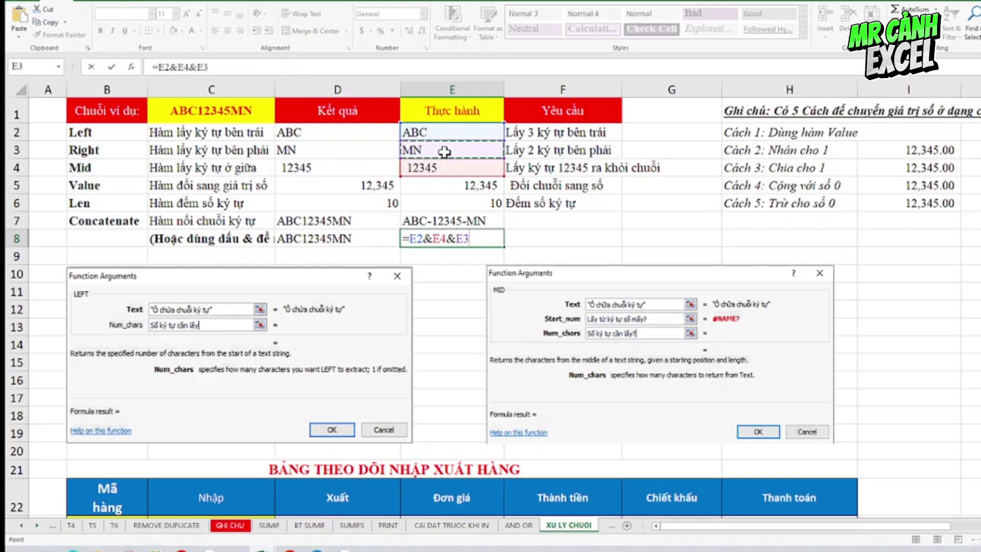
pyautogui.press('Return')
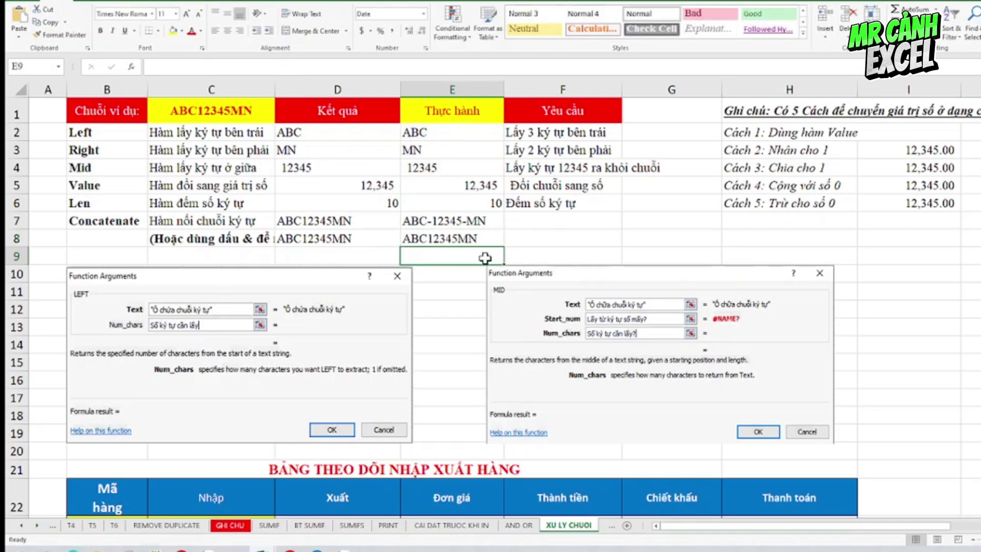
pyautogui.press('Up')
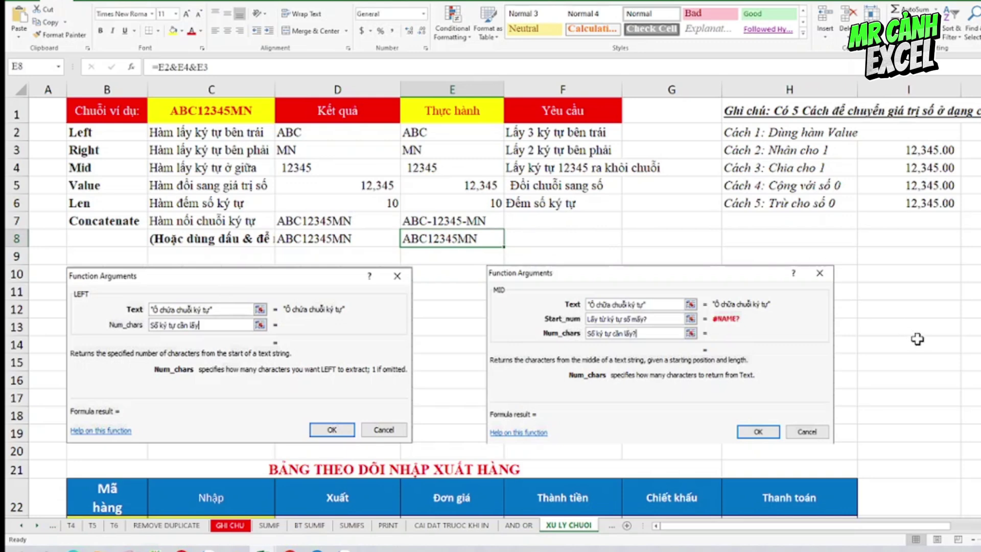
# Scroll down to the BẢNG THEO DÕI NHẬP XUẤT HÀNG stock-tracking table.
pyautogui.click(922, 380)
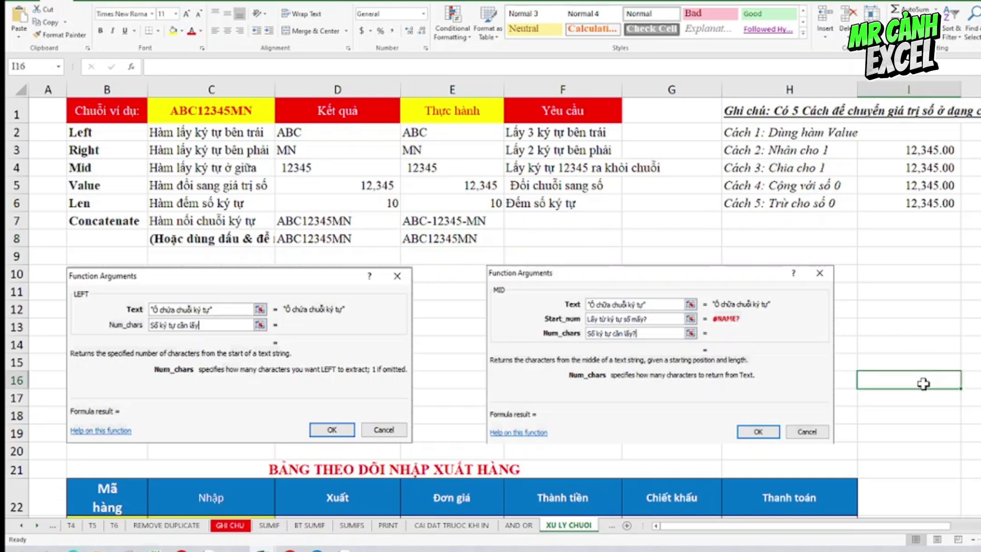
pyautogui.scroll(-1, 493, 307)
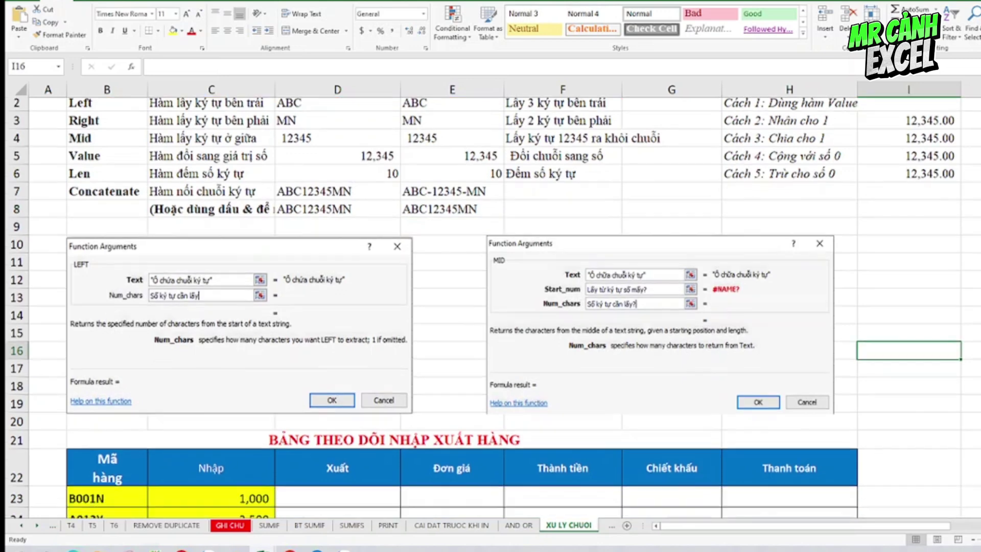
pyautogui.scroll(-1, 493, 306)
pyautogui.scroll(-1, 492, 306)
pyautogui.scroll(-1, 493, 306)
pyautogui.scroll(-1, 493, 307)
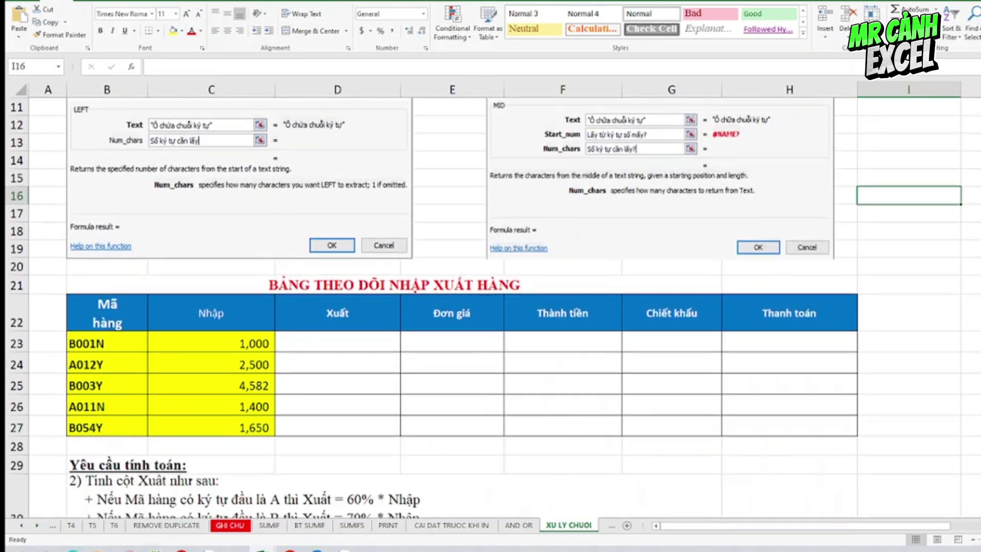
pyautogui.scroll(-1, 492, 306)
pyautogui.scroll(-1, 493, 307)
pyautogui.scroll(-1, 493, 306)
pyautogui.scroll(-1, 492, 307)
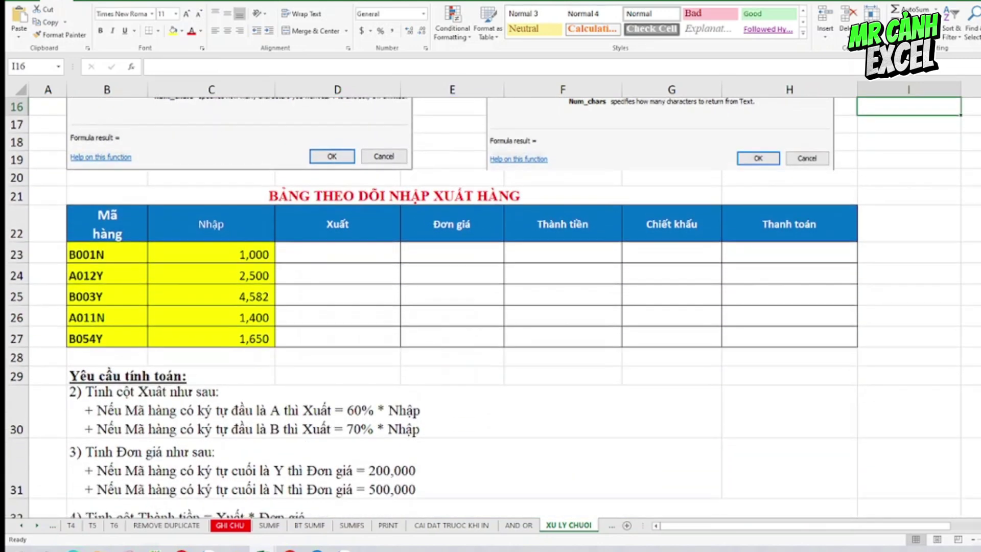
pyautogui.scroll(-1, 493, 306)
pyautogui.scroll(-1, 493, 306)
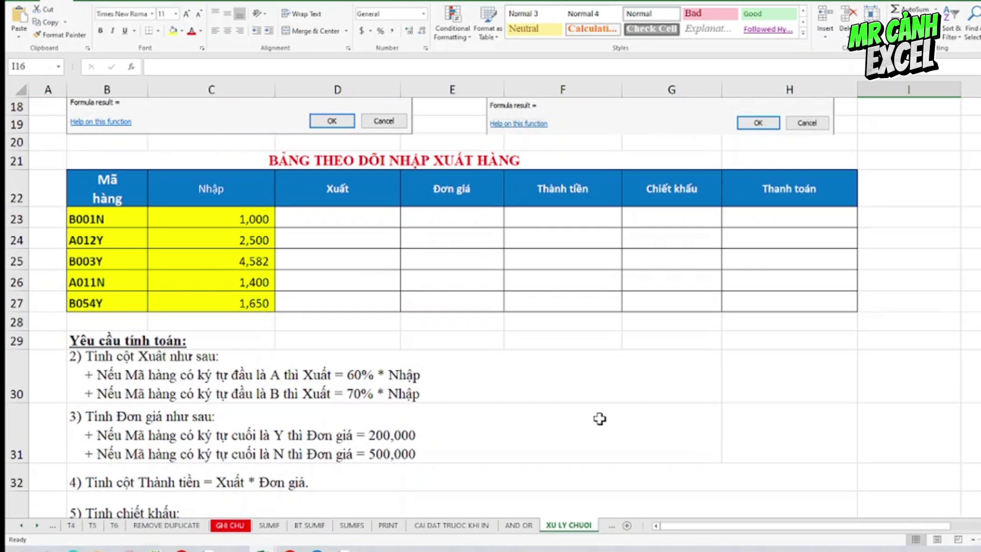
pyautogui.click(585, 375)
pyautogui.click(351, 252)
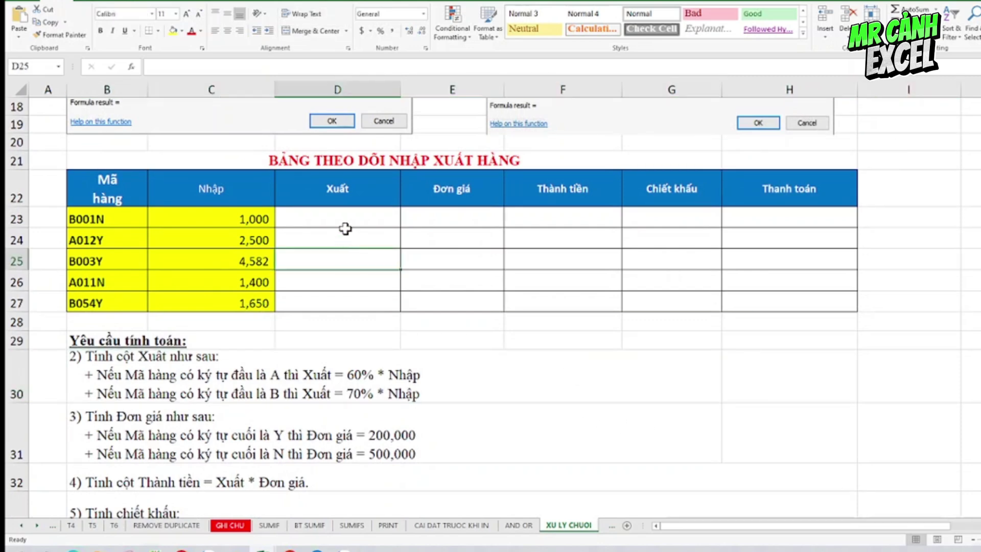
# Review the Mã hàng, Nhập, Đơn giá and Chiết khấu columns, then select Xuất cell D23.
pyautogui.click(100, 187)
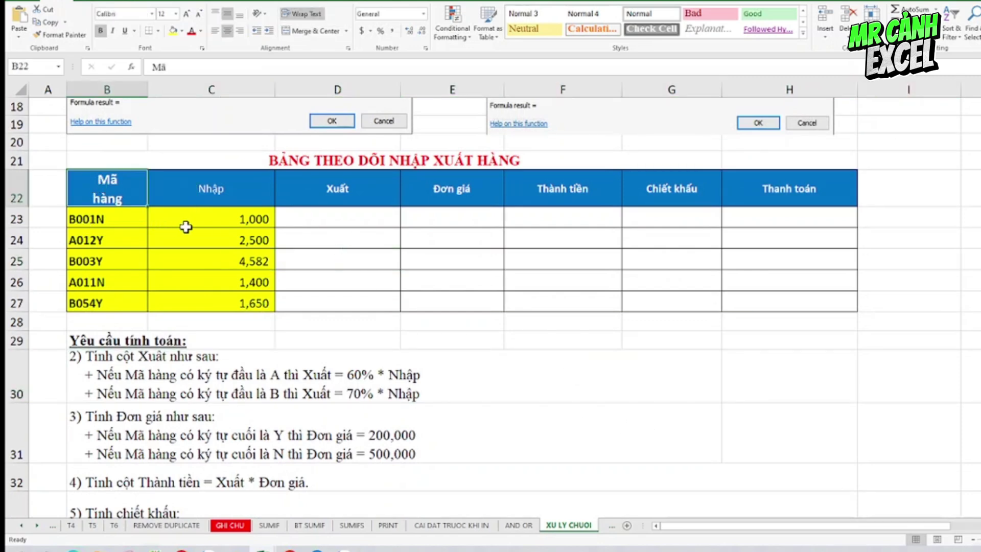
pyautogui.doubleClick(206, 190)
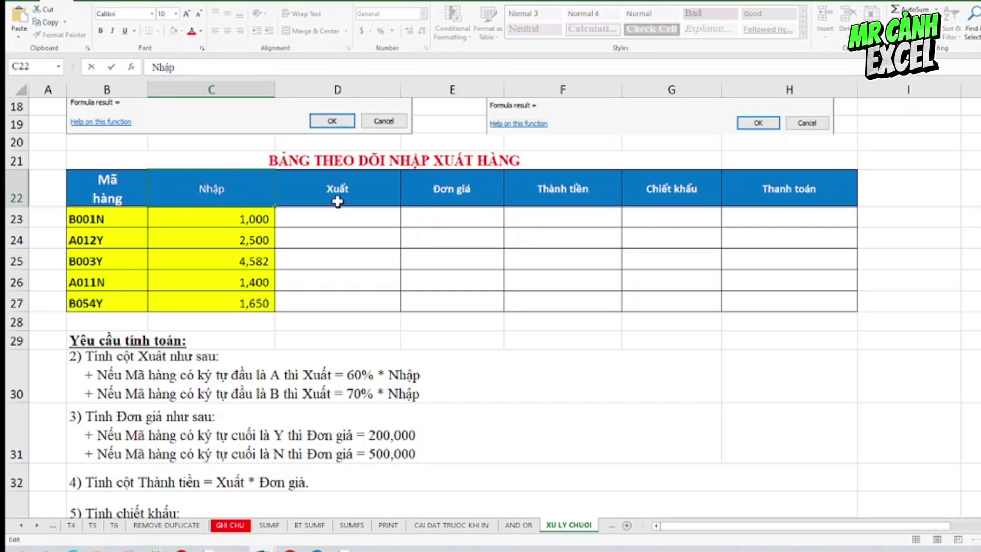
pyautogui.click(394, 216)
pyautogui.doubleClick(450, 216)
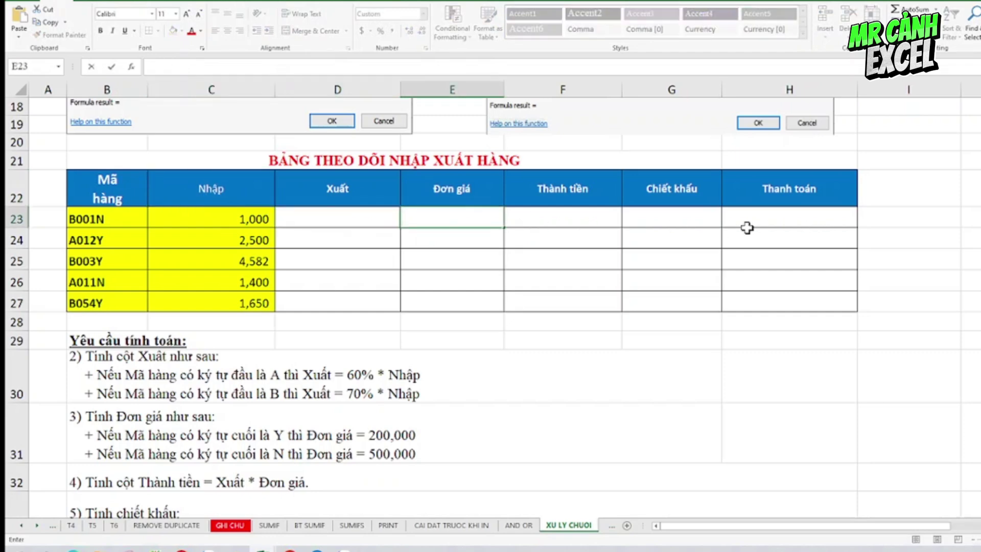
pyautogui.click(630, 225)
pyautogui.click(368, 226)
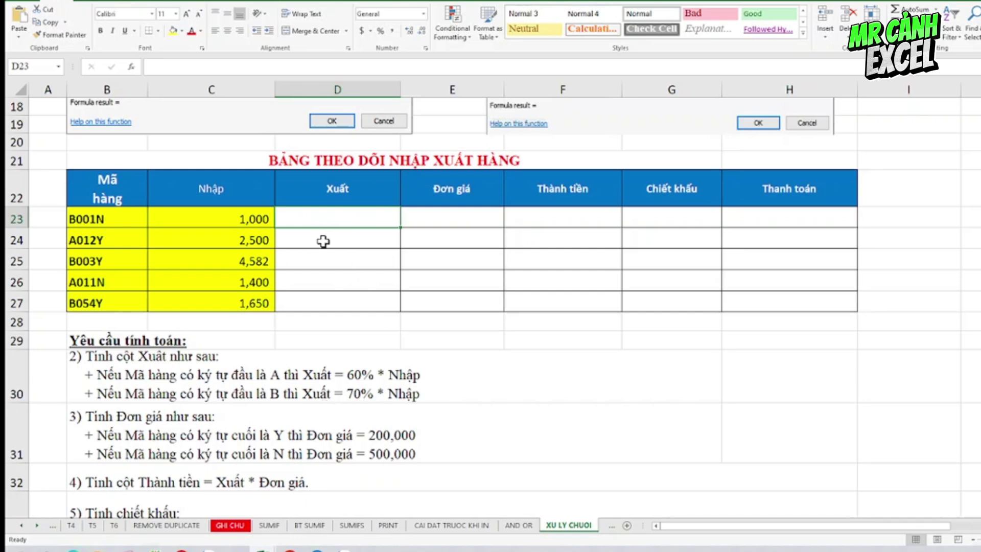
# Begin D23's formula as =IF(LEFT()), with LEFT inserted from the recent functions list.
pyautogui.write('=i')
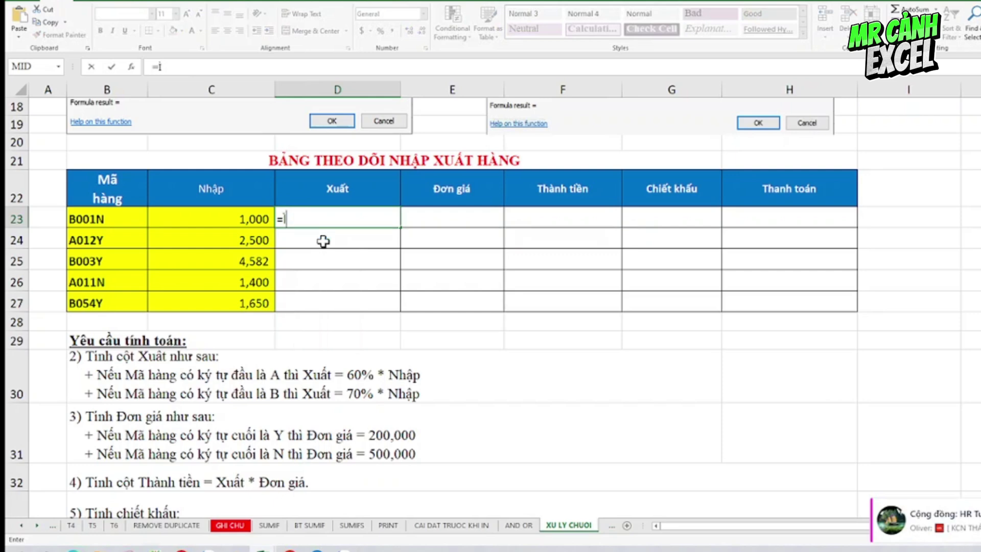
pyautogui.write('F')
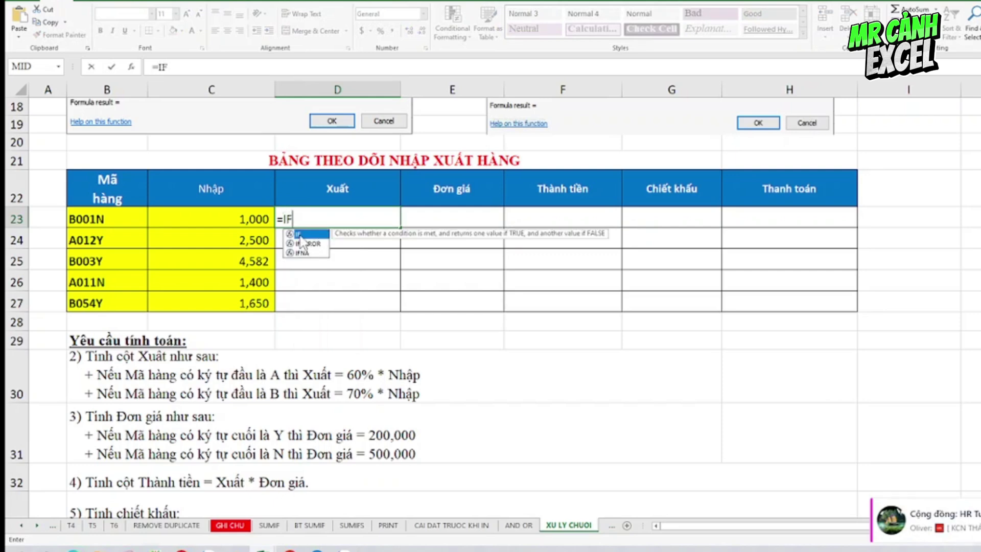
pyautogui.write('(')
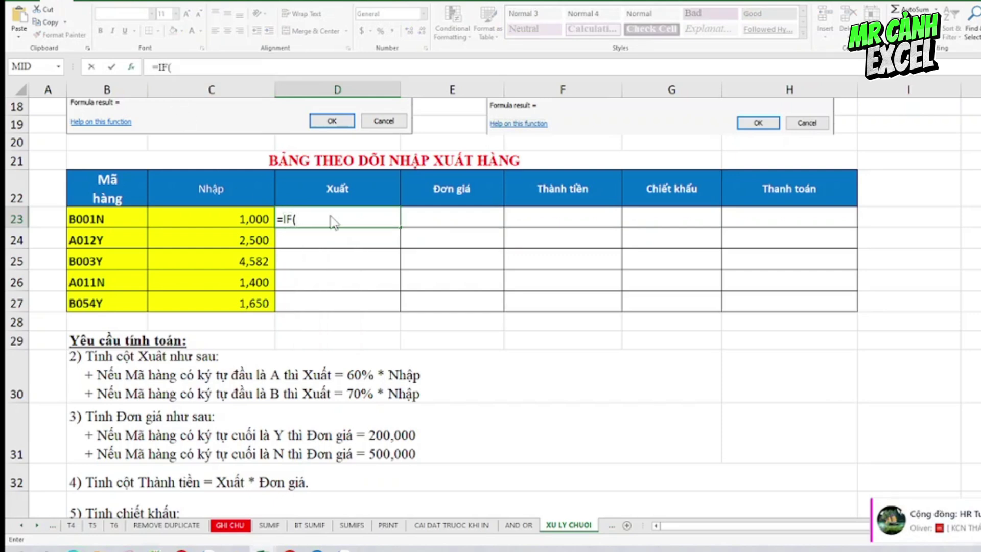
pyautogui.hotkey('ctrl', 'a')
pyautogui.moveTo(458, 291); pyautogui.dragTo(551, 252)
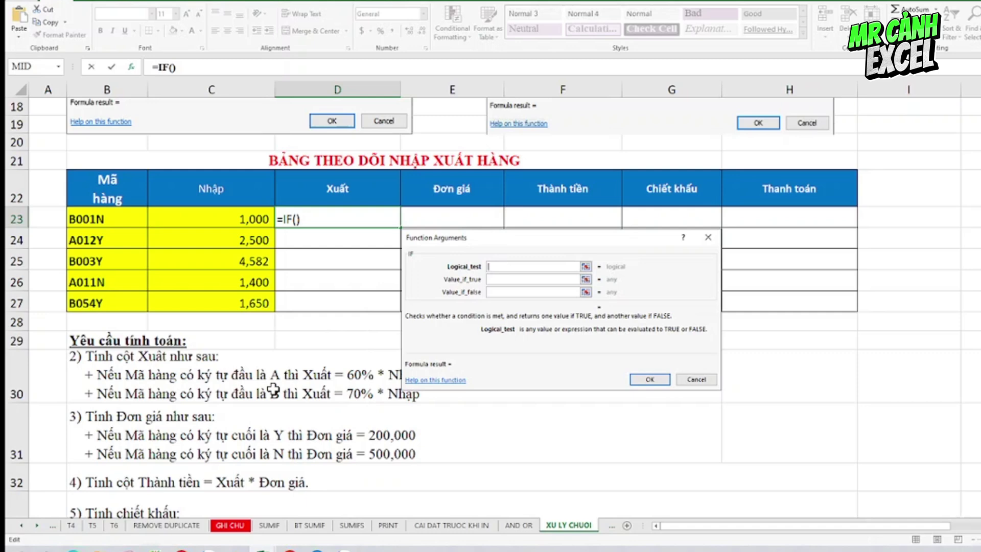
pyautogui.moveTo(497, 241); pyautogui.dragTo(504, 231)
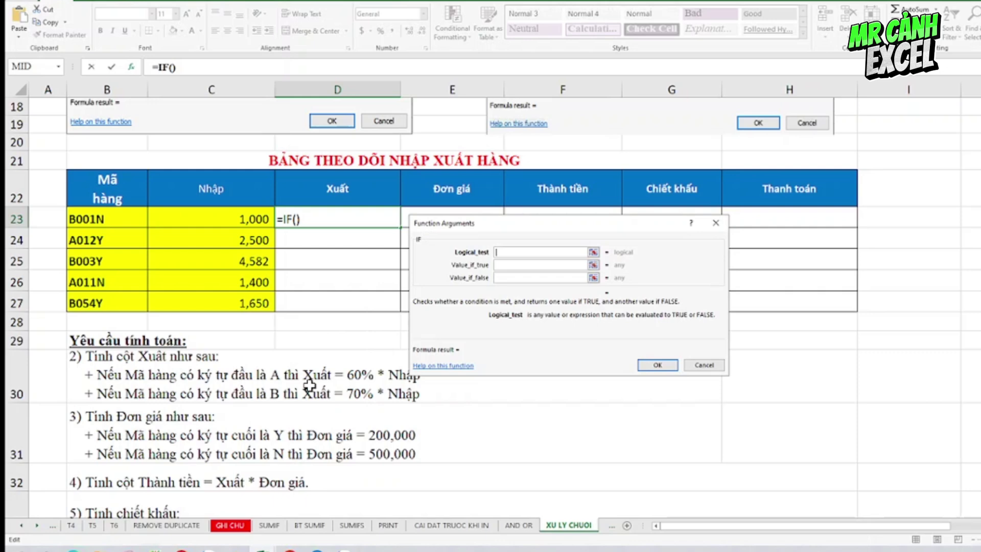
pyautogui.moveTo(480, 230); pyautogui.dragTo(504, 228)
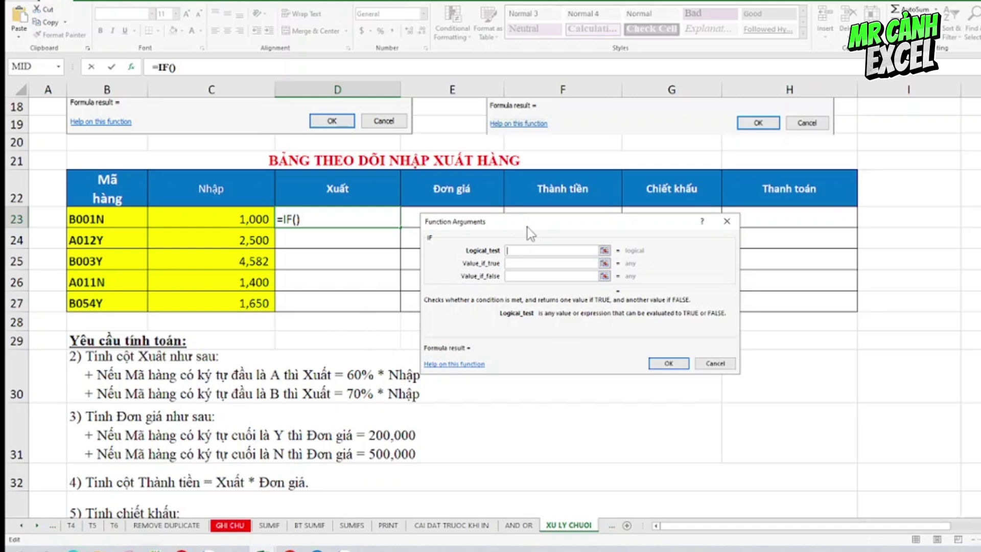
pyautogui.moveTo(528, 226); pyautogui.dragTo(538, 224)
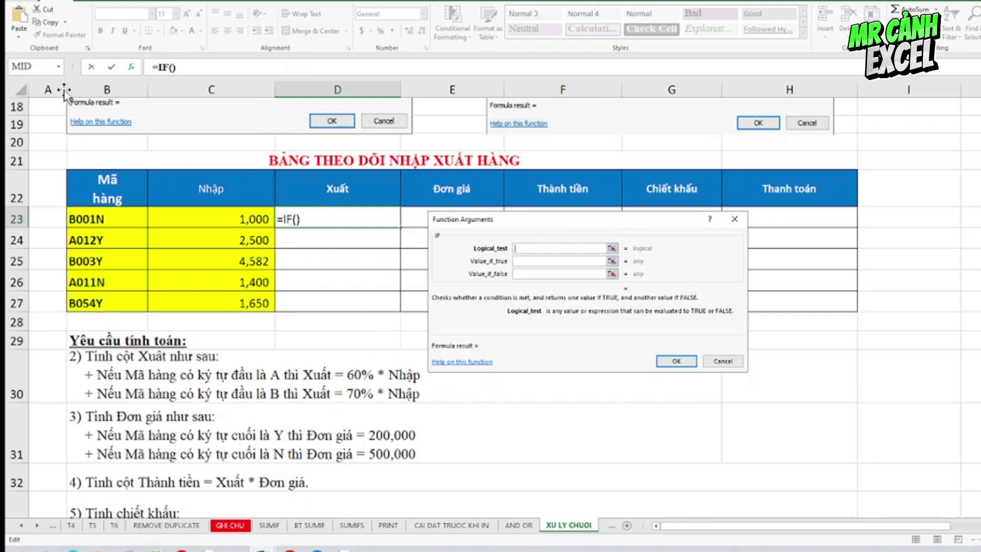
pyautogui.click(59, 67)
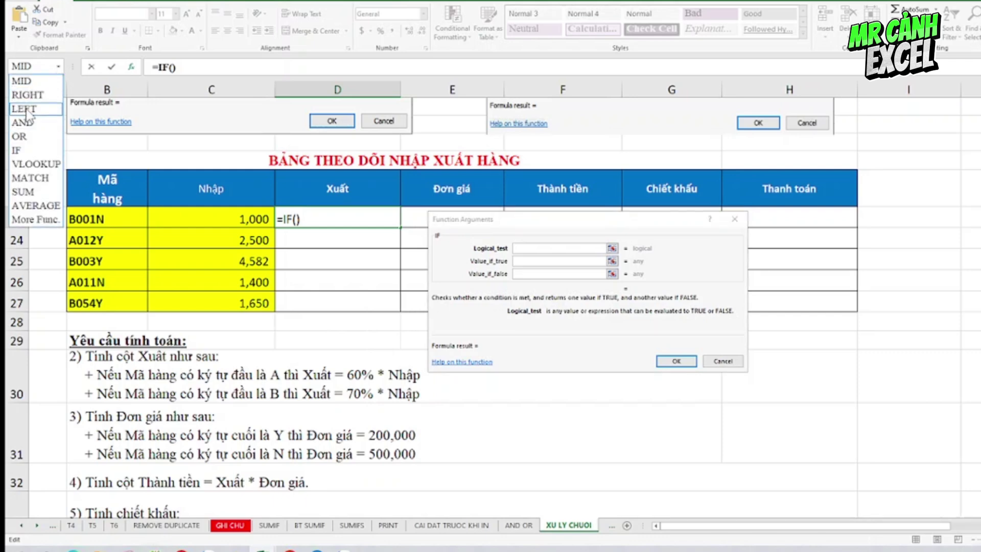
pyautogui.click(43, 108)
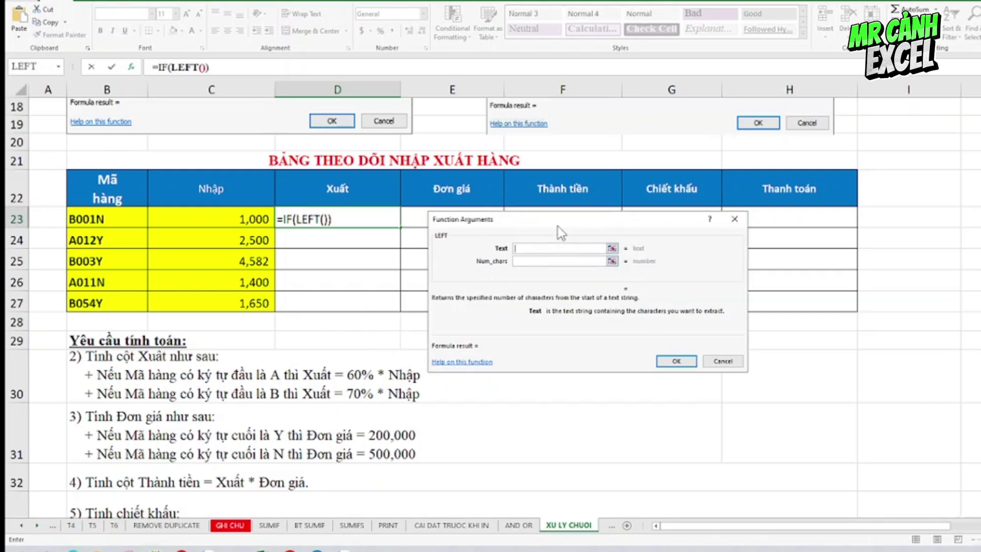
# Set LEFT's Text to B23 and Num_chars to 1, giving =IF(LEFT(B23,1)).
pyautogui.click(110, 219)
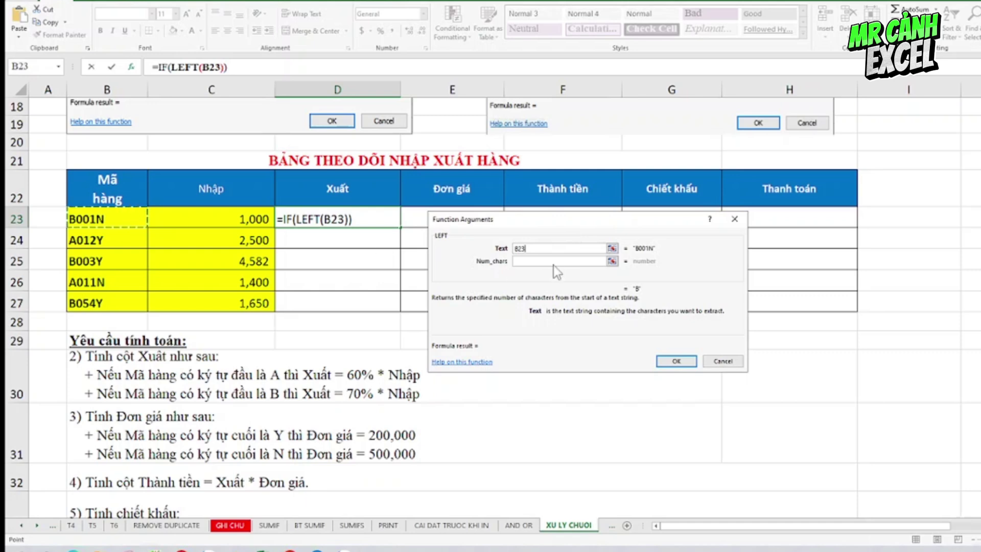
pyautogui.click(541, 261)
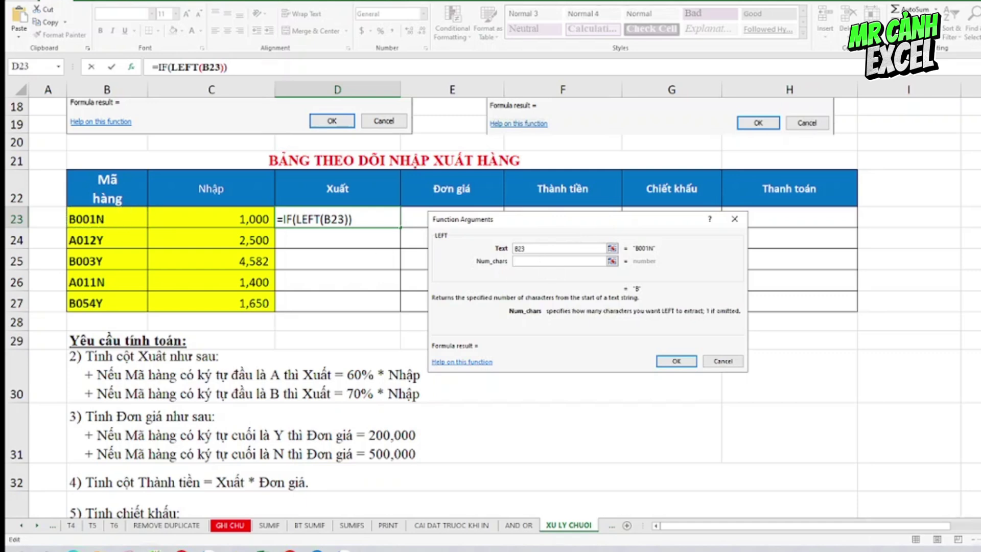
pyautogui.write('1')
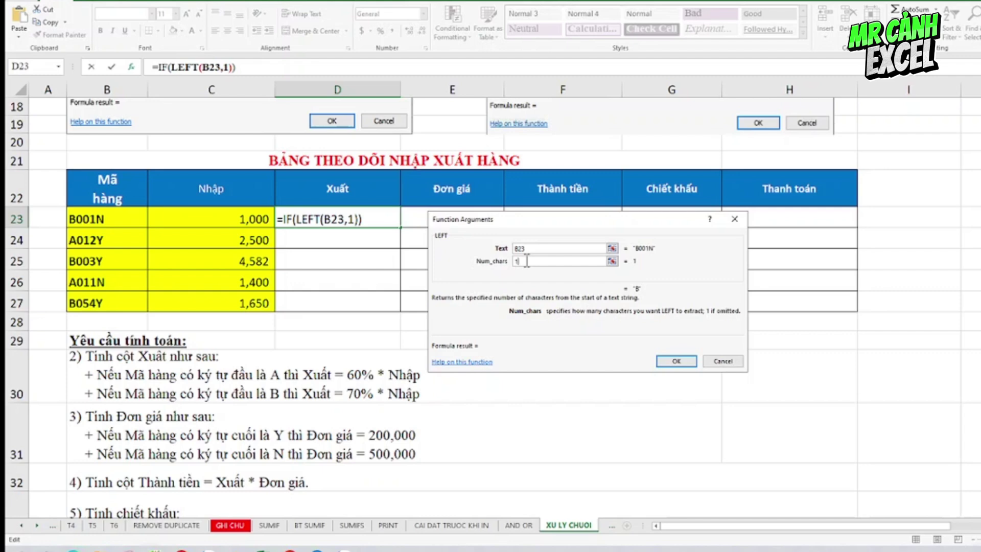
pyautogui.click(163, 66)
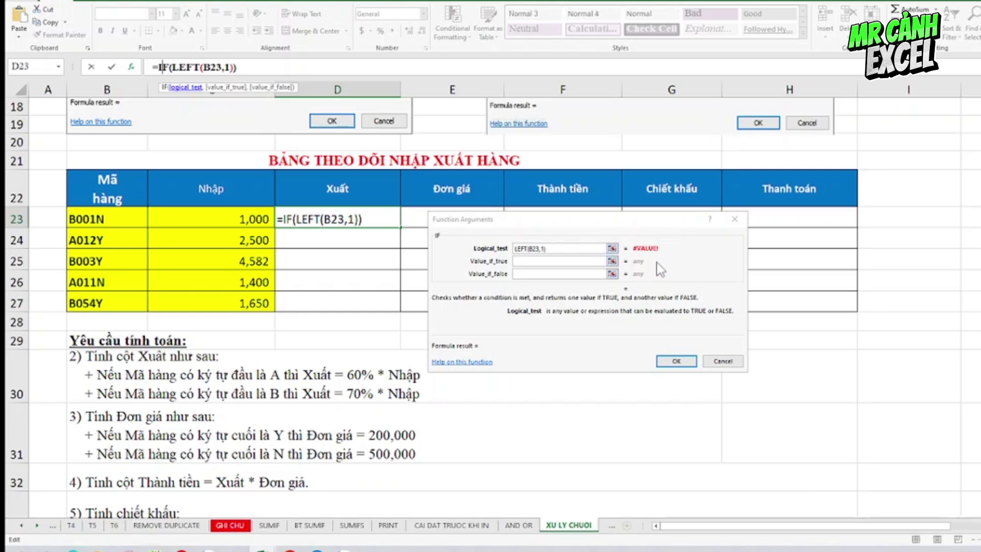
# Make the IF test LEFT(B23,1)="A" and return 60%*C23 when true.
pyautogui.click(562, 250)
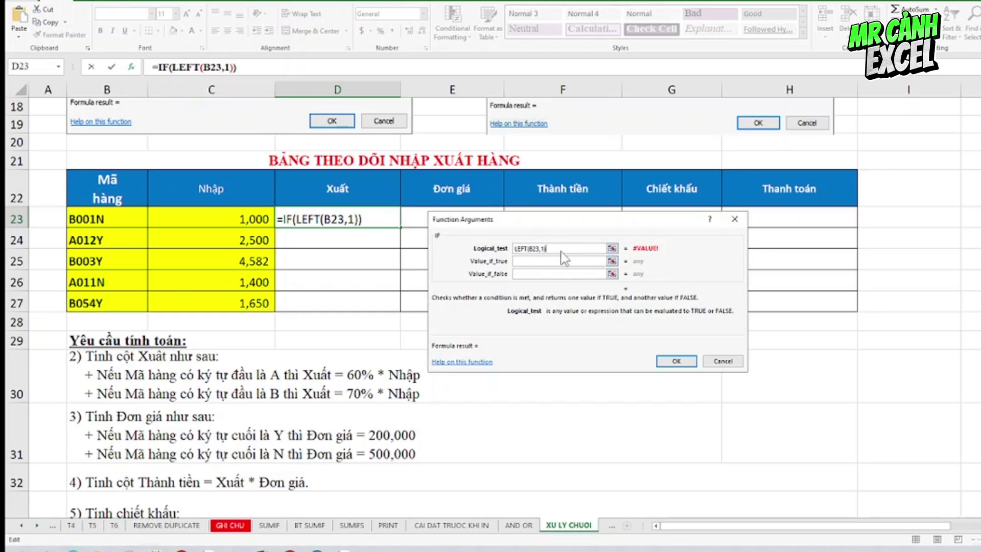
pyautogui.write('=')
pyautogui.write('"')
pyautogui.write('A"')
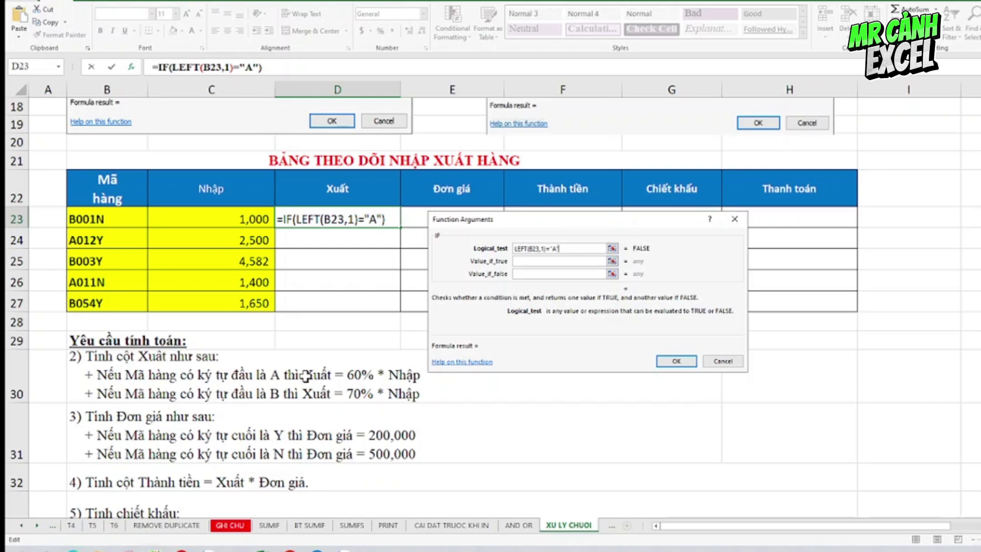
pyautogui.click(550, 261)
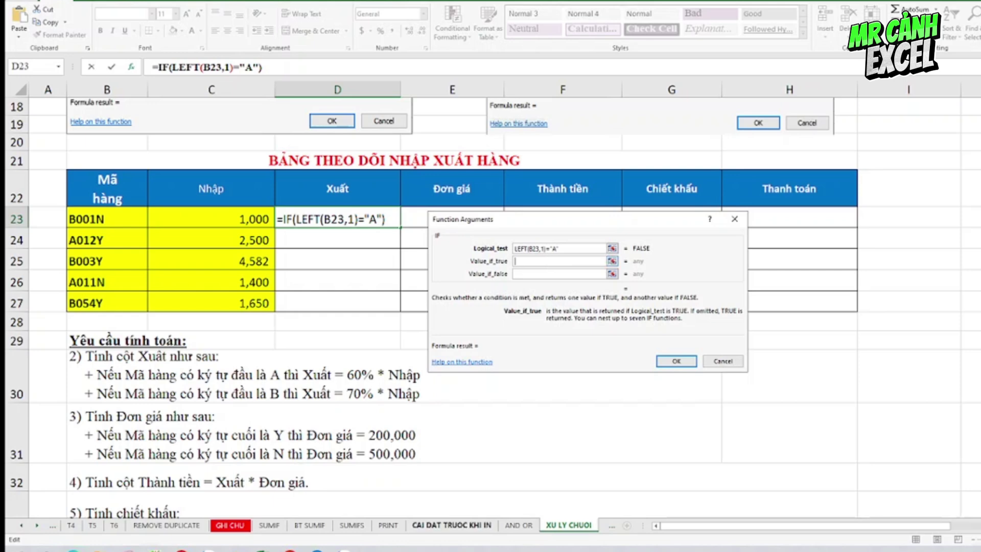
pyautogui.write('60')
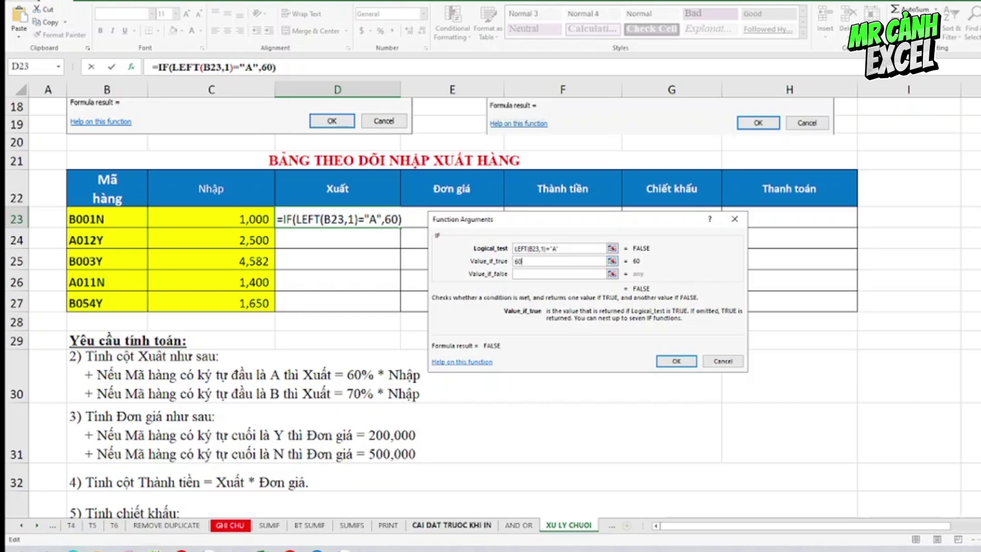
pyautogui.write('%*')
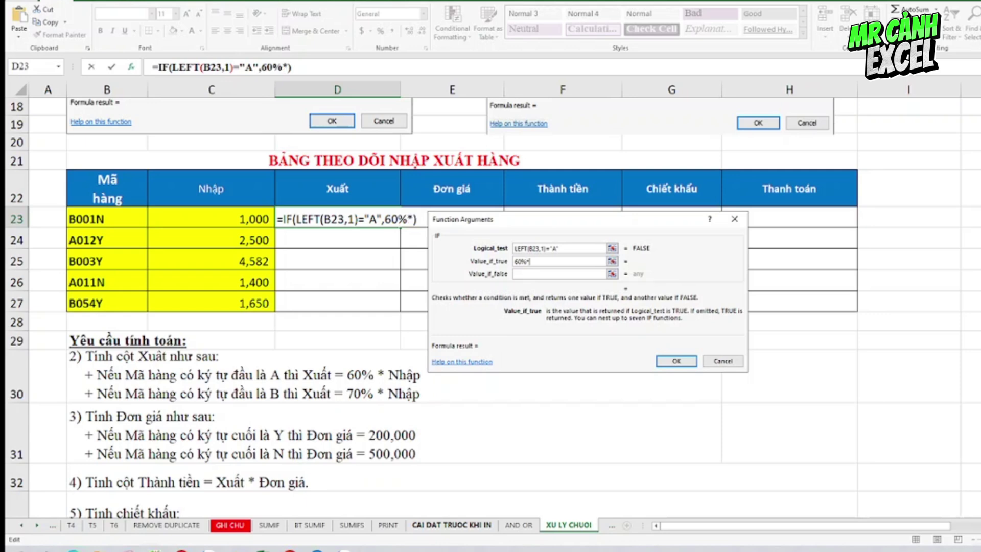
pyautogui.click(220, 217)
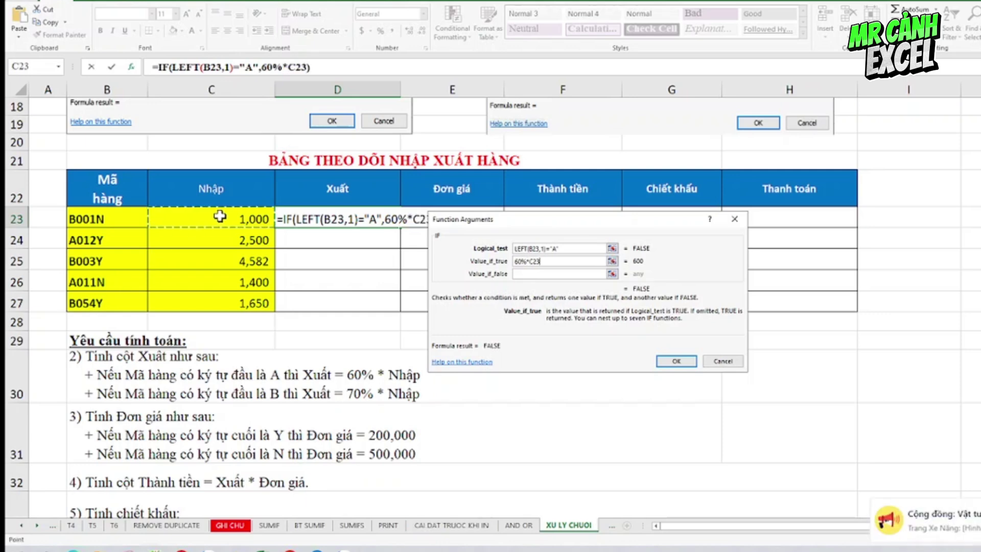
# Set the IF's false value to 70%*C23 and commit, so D23 shows 700.
pyautogui.click(547, 274)
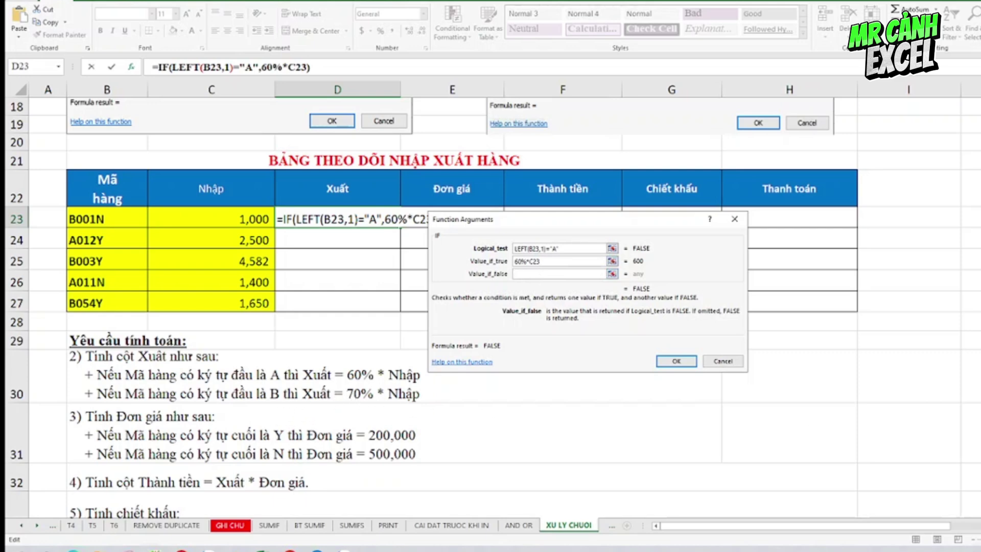
pyautogui.write('70%')
pyautogui.write('*')
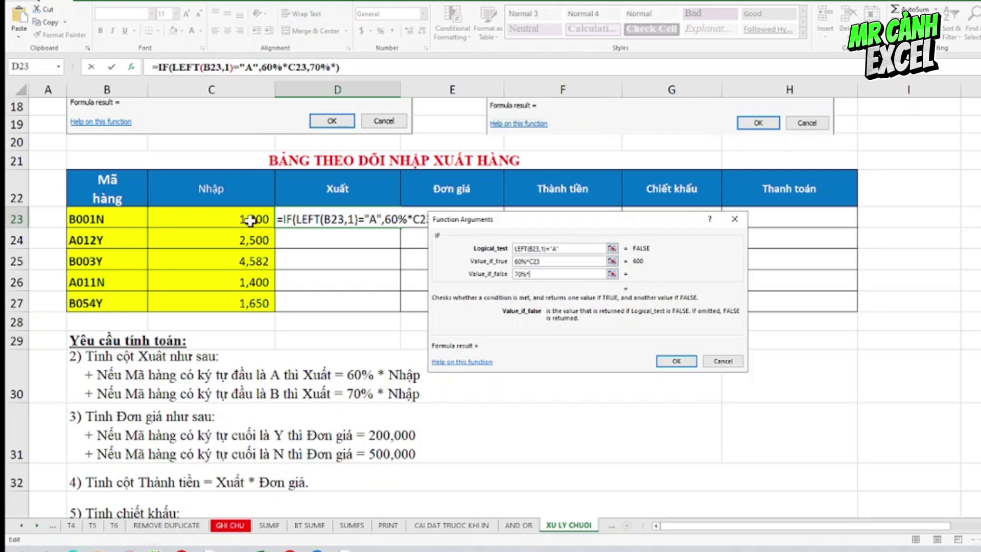
pyautogui.click(249, 220)
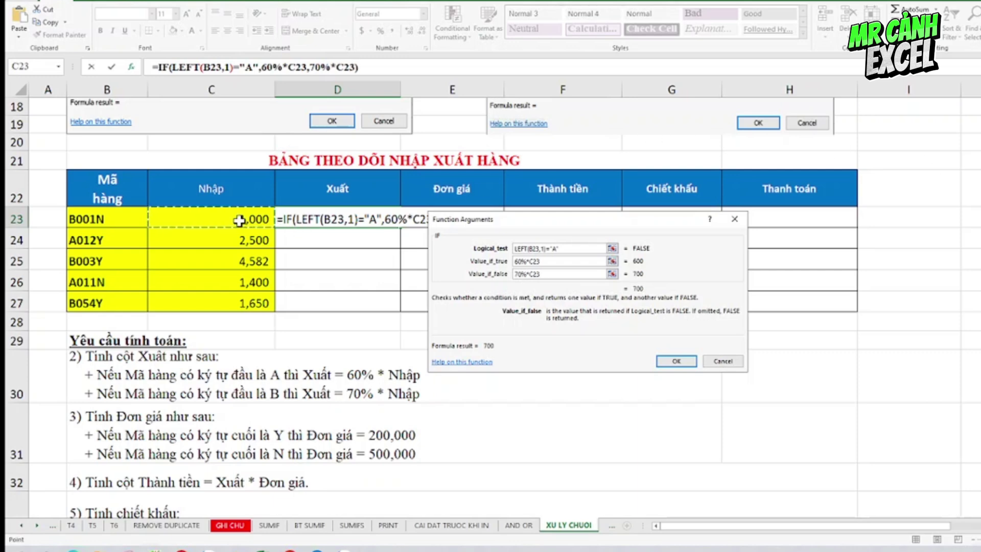
pyautogui.press('Return')
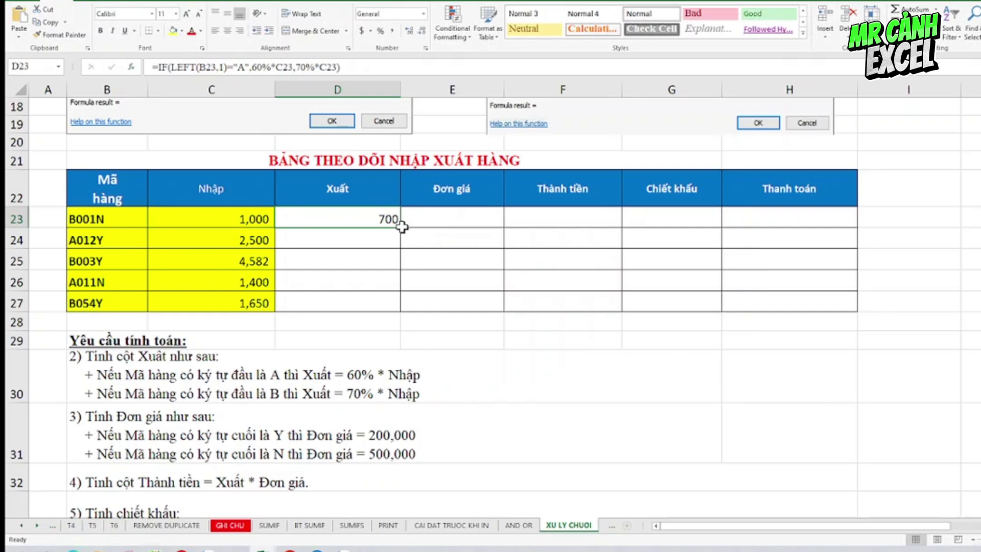
# Fill D23's Xuất formula down to D27, giving 1500, 3207.4, 840 and 1155.
pyautogui.moveTo(402, 227); pyautogui.dragTo(406, 308)
pyautogui.click(447, 219)
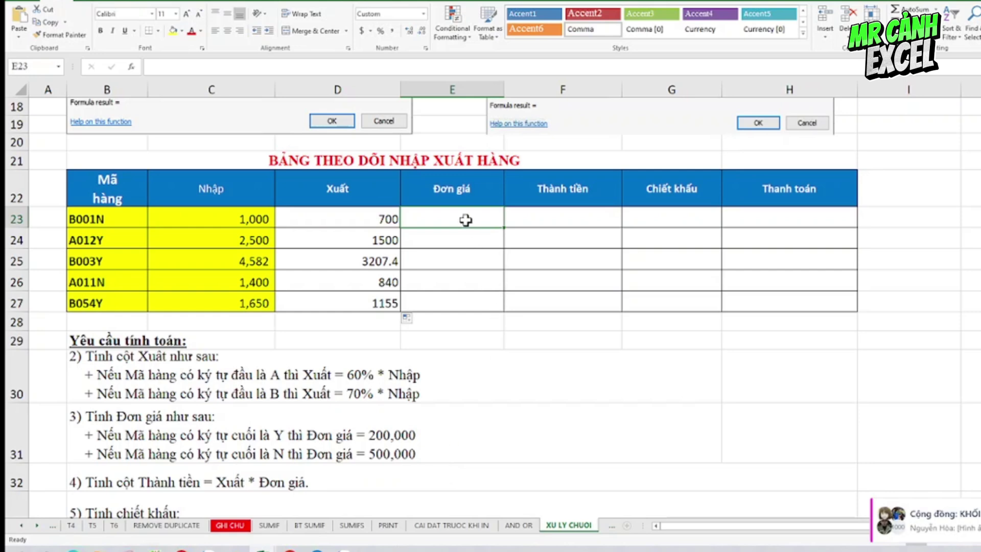
# Start the Đơn giá formula in E23 as =IF with a RIGHT function nested in its test.
pyautogui.write('=')
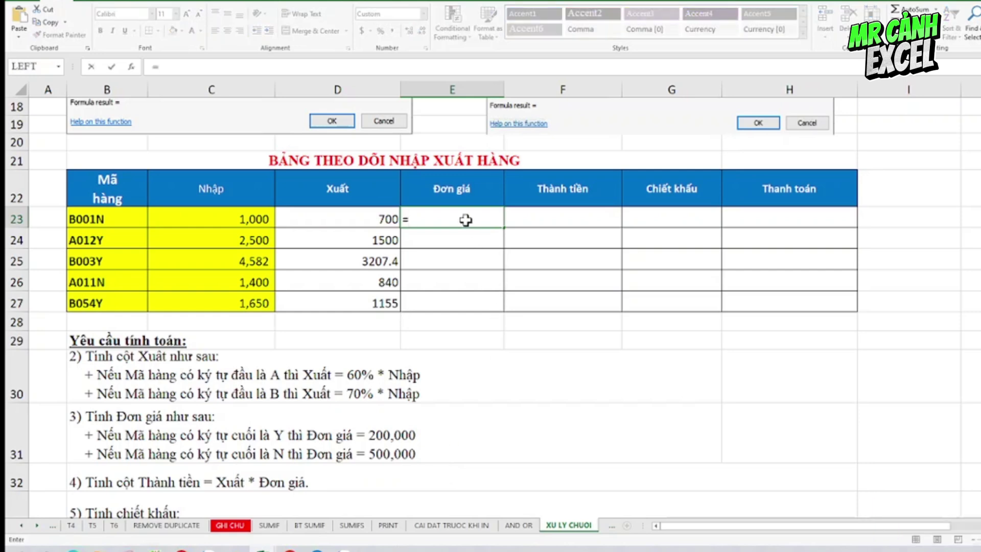
pyautogui.write('IF')
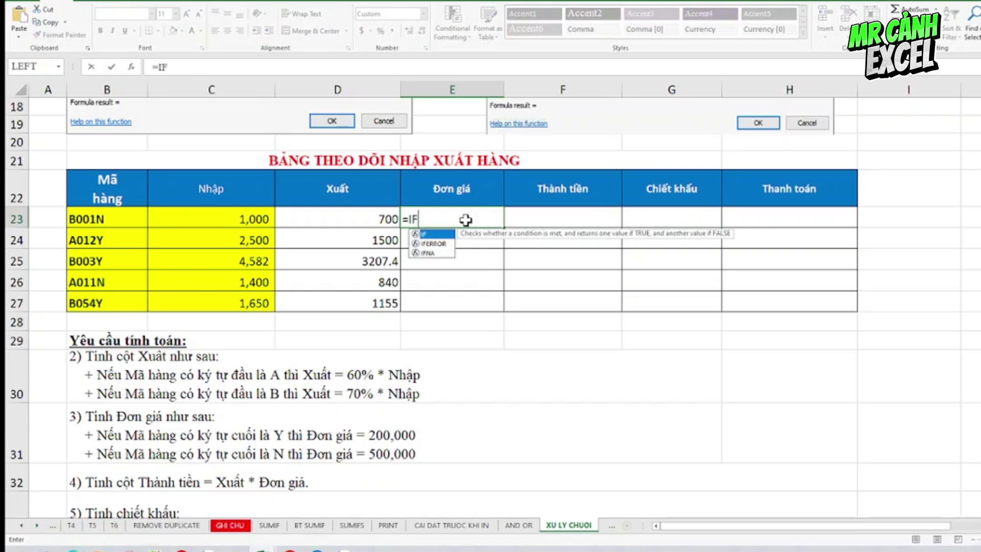
pyautogui.doubleClick(429, 234)
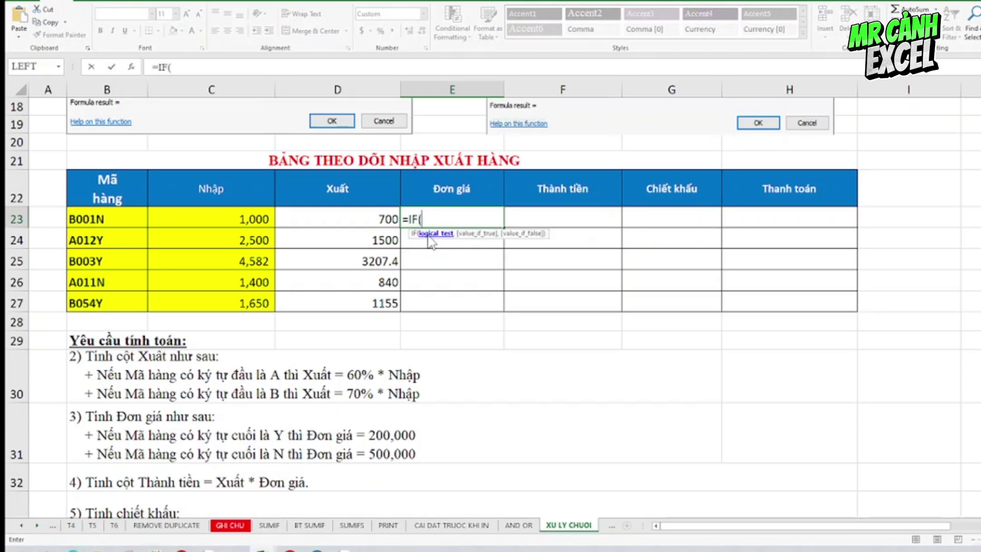
pyautogui.click(131, 68)
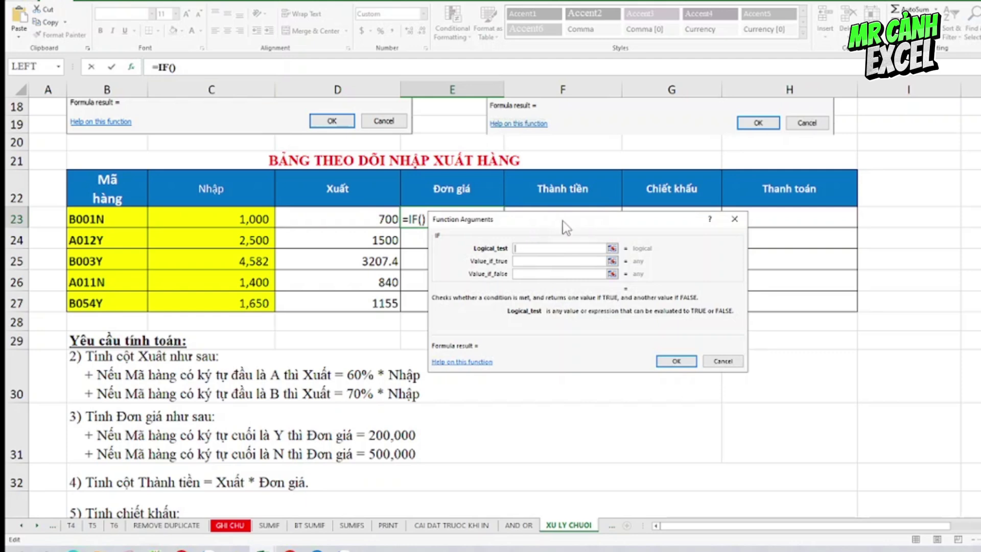
pyautogui.moveTo(567, 227); pyautogui.dragTo(605, 265)
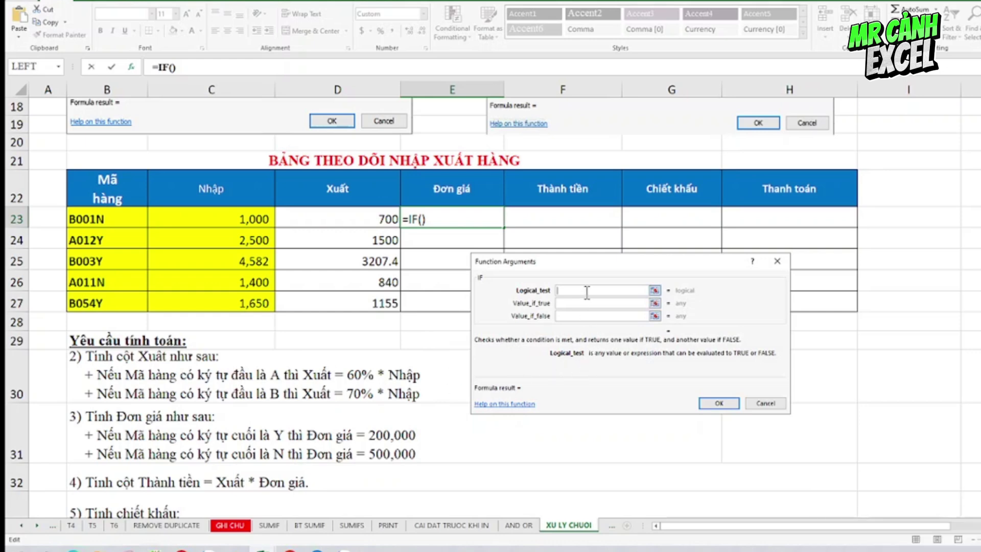
pyautogui.click(60, 67)
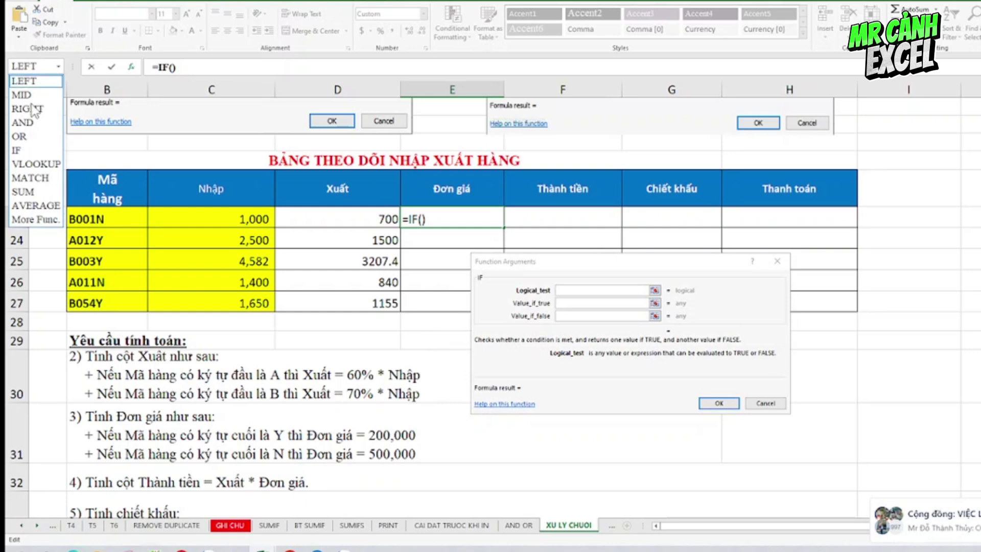
pyautogui.click(28, 108)
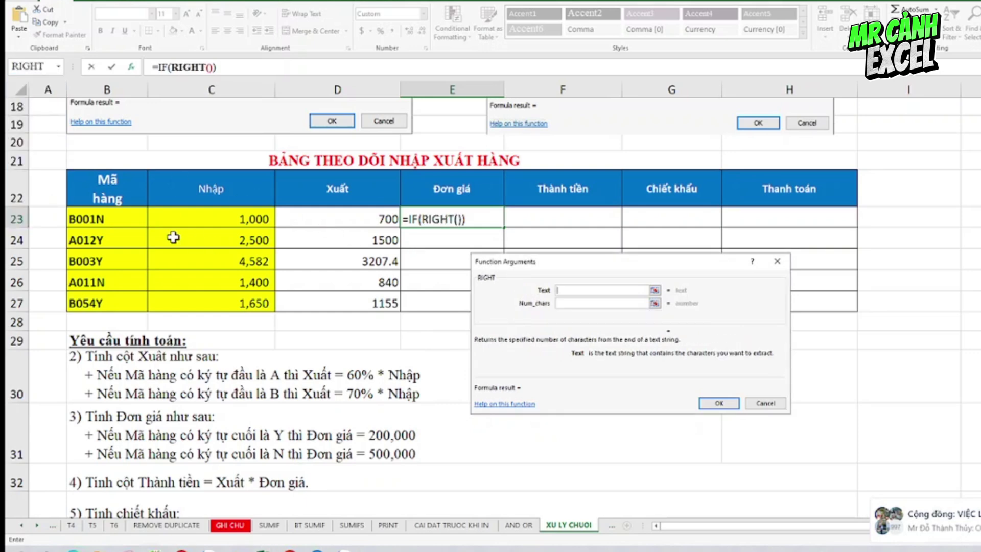
# Make the IF condition RIGHT(B23,1)="Y" to test whether the product code ends in Y.
pyautogui.click(123, 218)
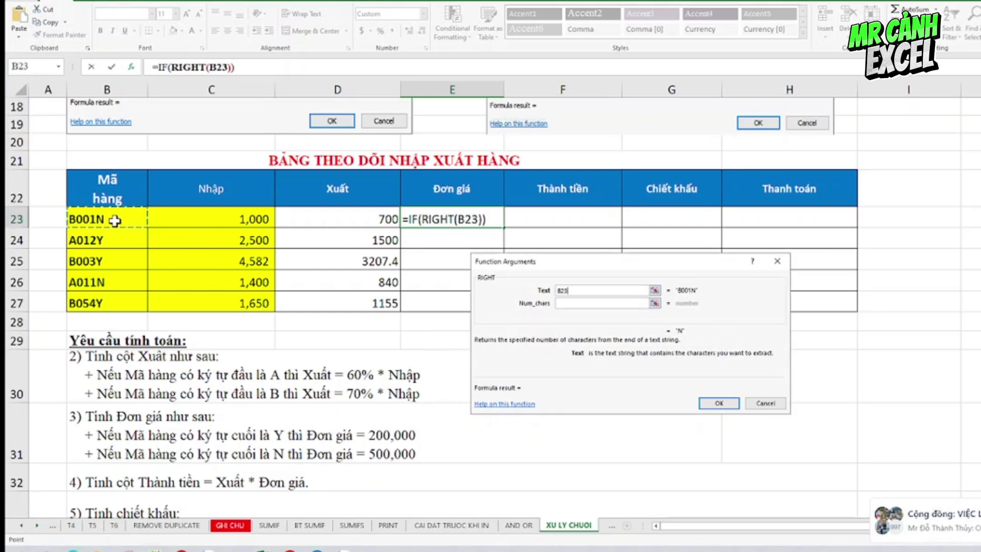
pyautogui.click(579, 303)
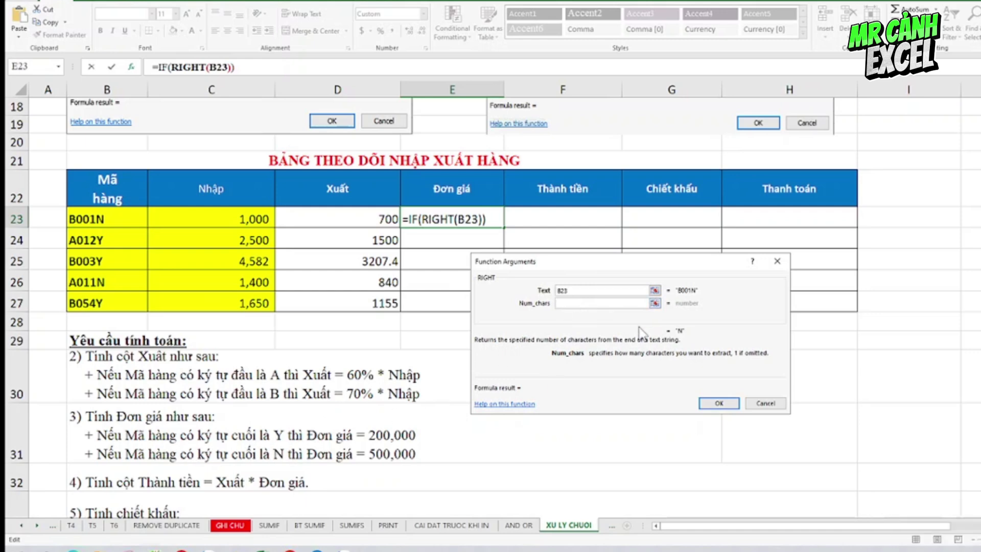
pyautogui.write('1')
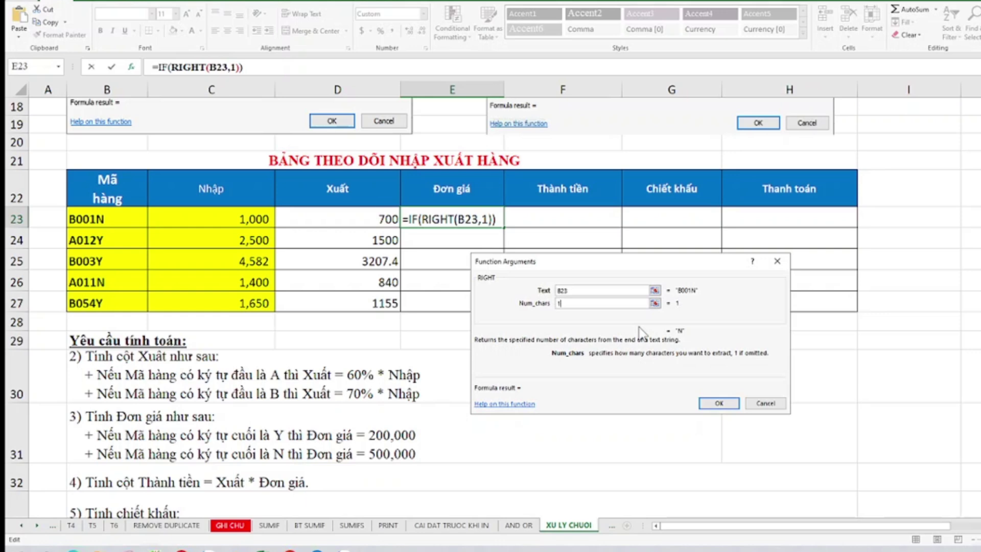
pyautogui.click(162, 67)
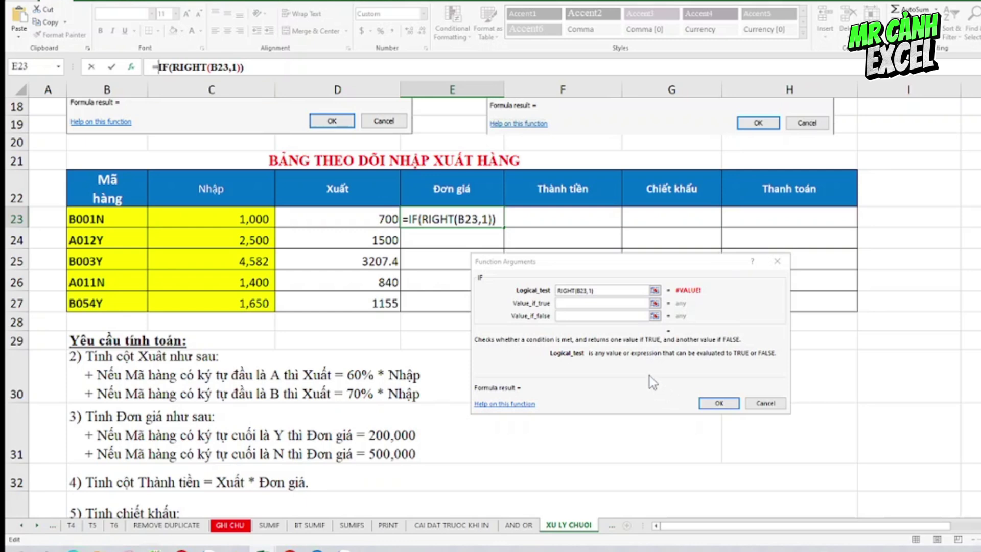
pyautogui.click(611, 291)
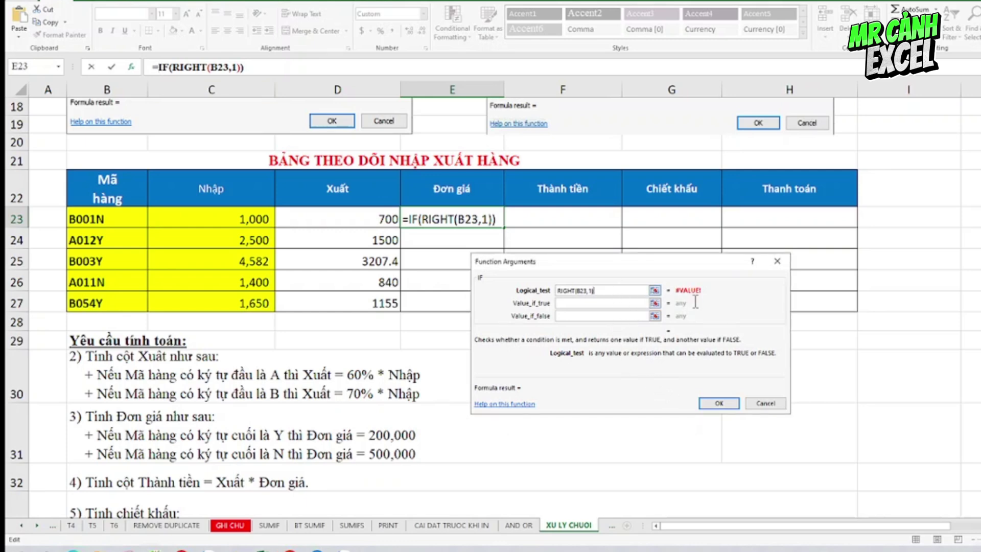
pyautogui.write('=')
pyautogui.write('"')
pyautogui.write('Y"')
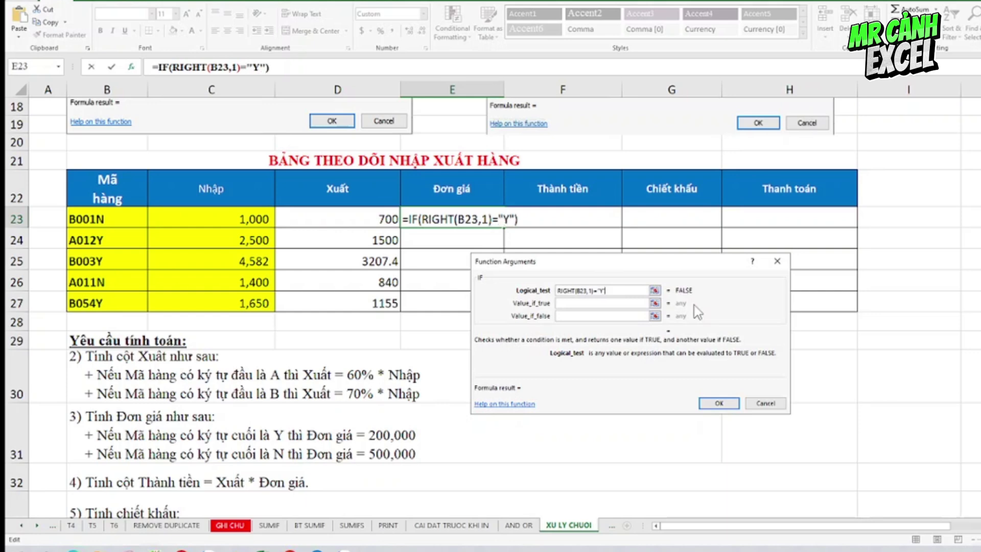
# Complete E23 as =IF(RIGHT(B23,1)="Y",200000,500000), showing 500,000 for B001N.
pyautogui.click(610, 303)
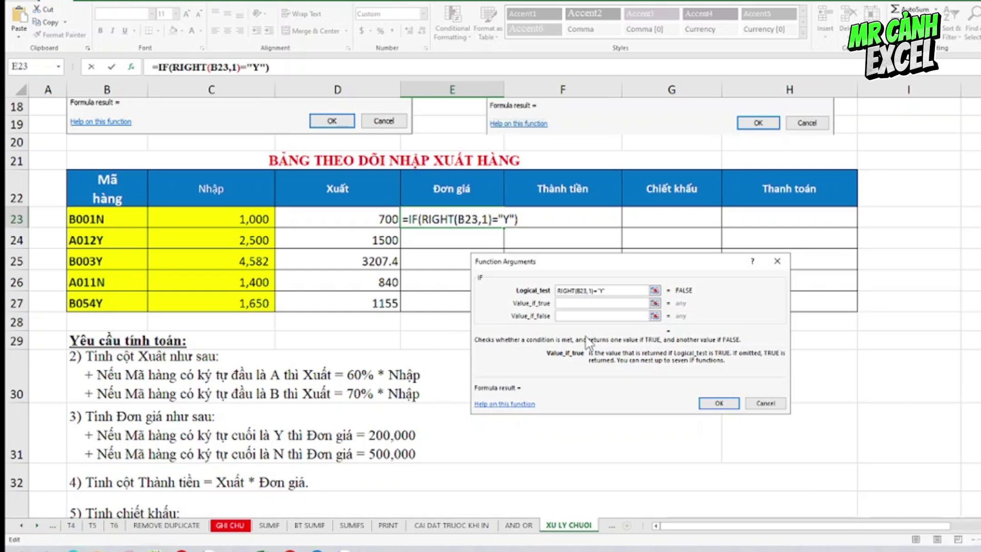
pyautogui.write('200')
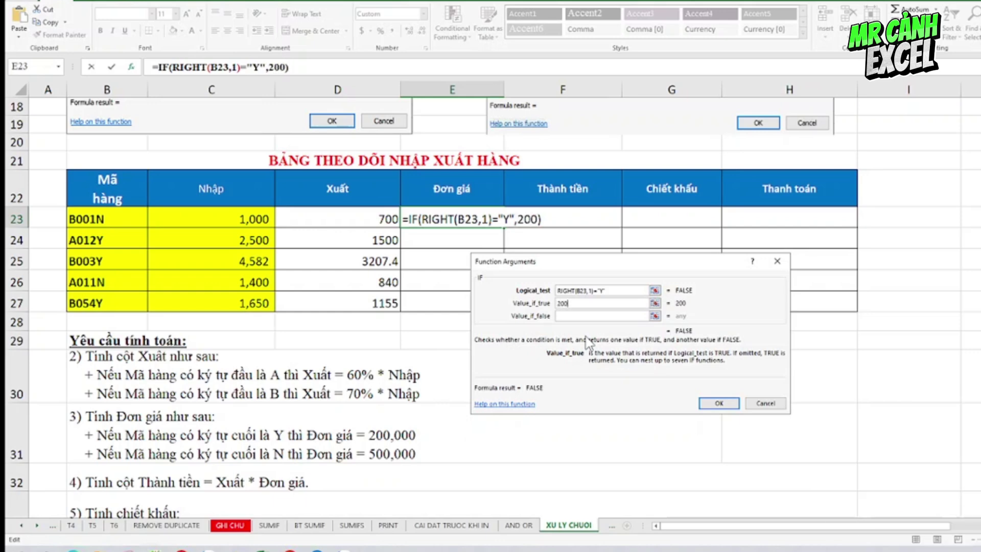
pyautogui.write('000')
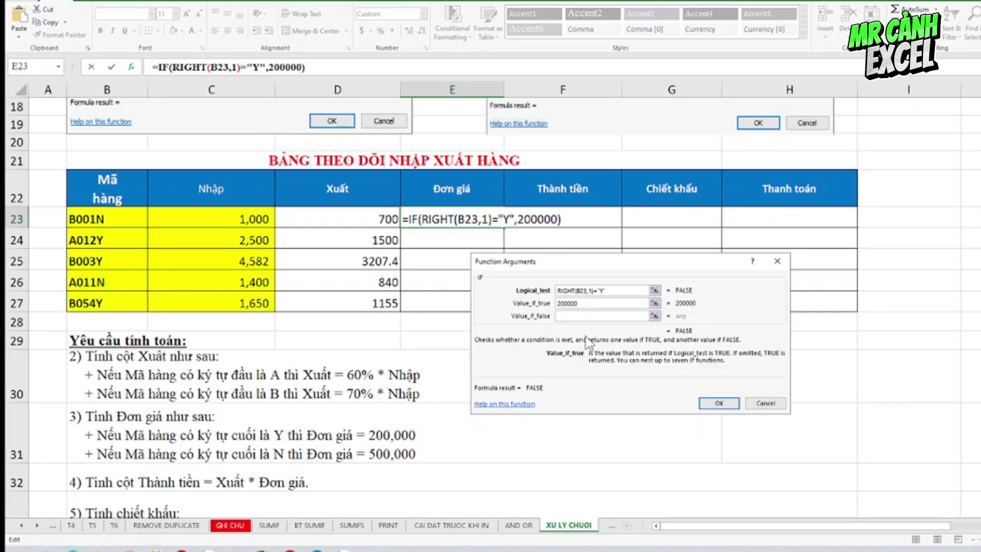
pyautogui.click(582, 315)
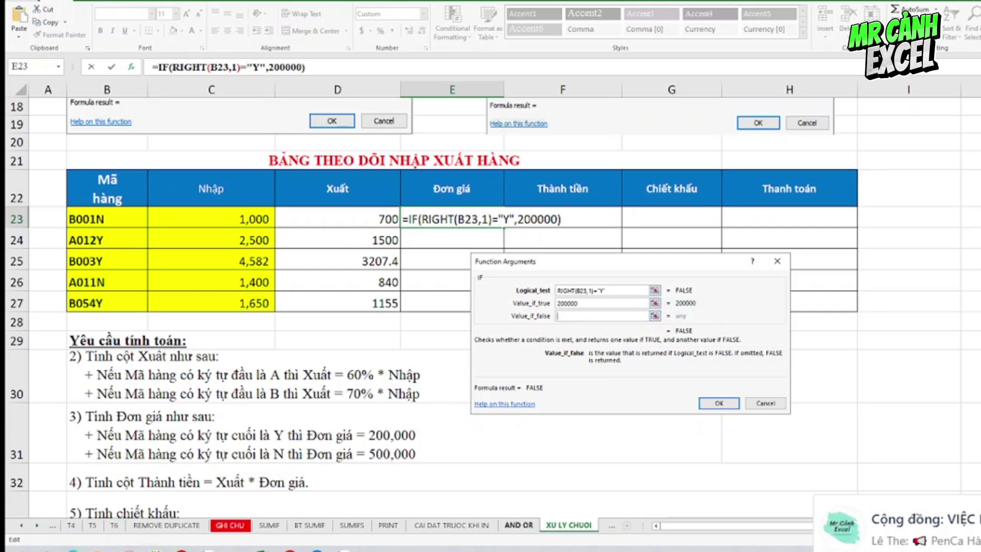
pyautogui.click(598, 316)
pyautogui.write('5000')
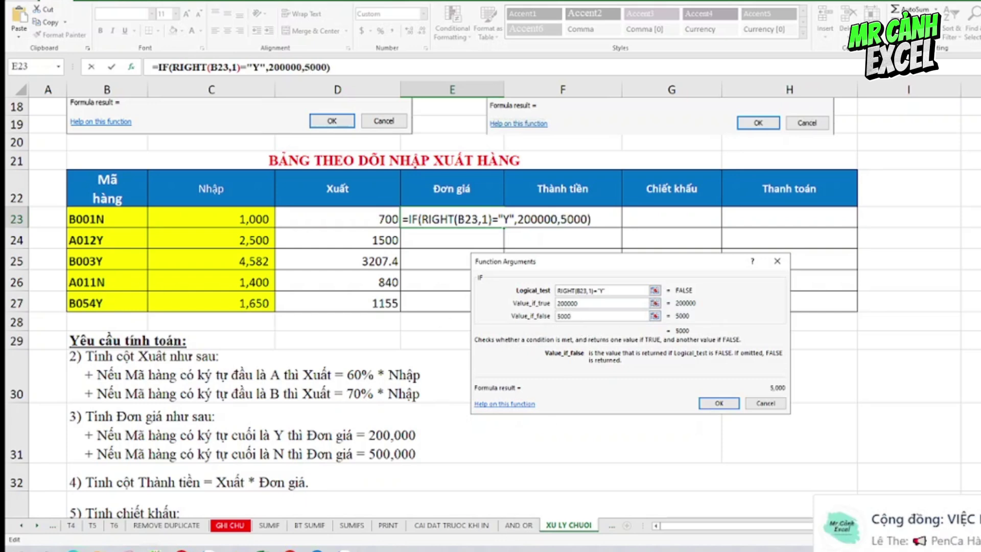
pyautogui.write('00')
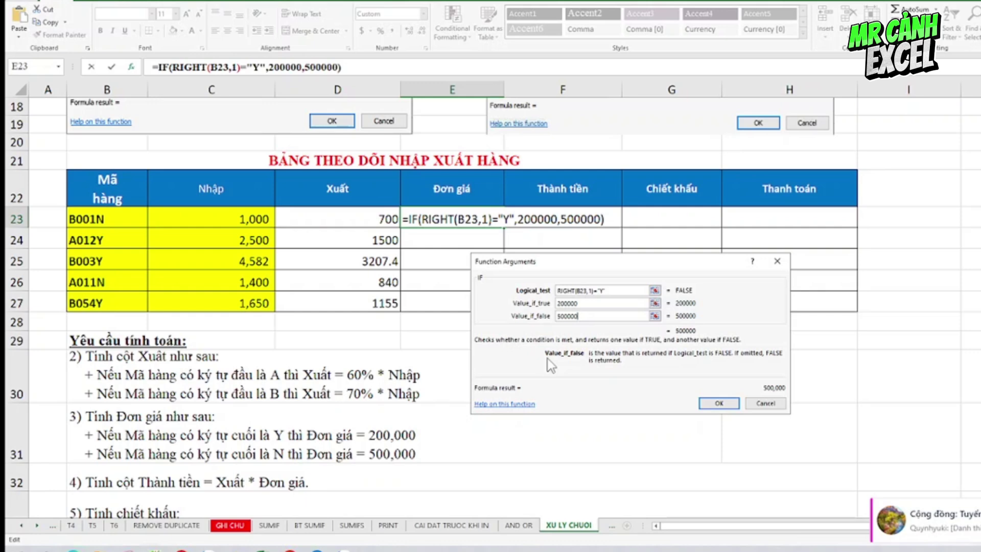
pyautogui.press('Return')
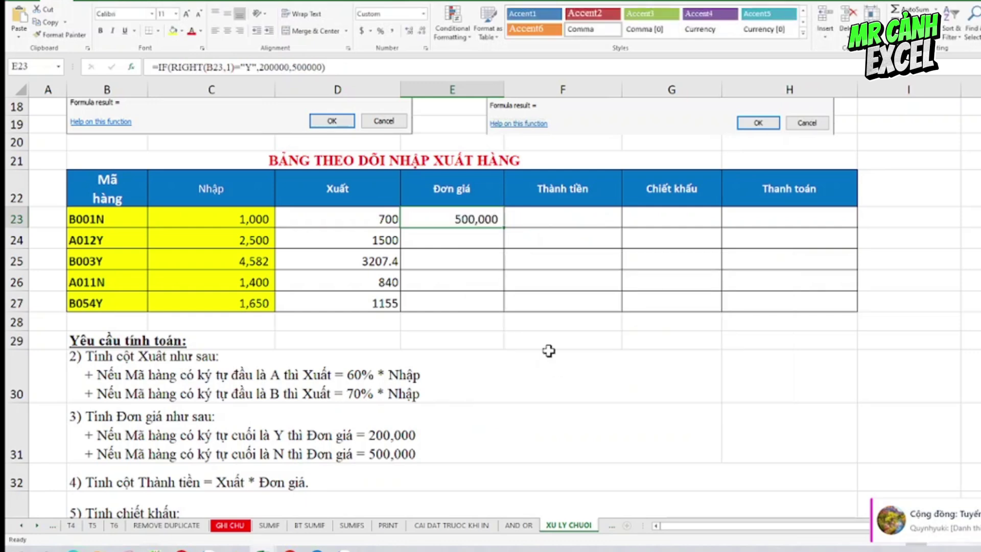
# Copy the Đơn giá formula down to E27 and enter =D23*E23 in F23.
pyautogui.moveTo(505, 228); pyautogui.dragTo(506, 306)
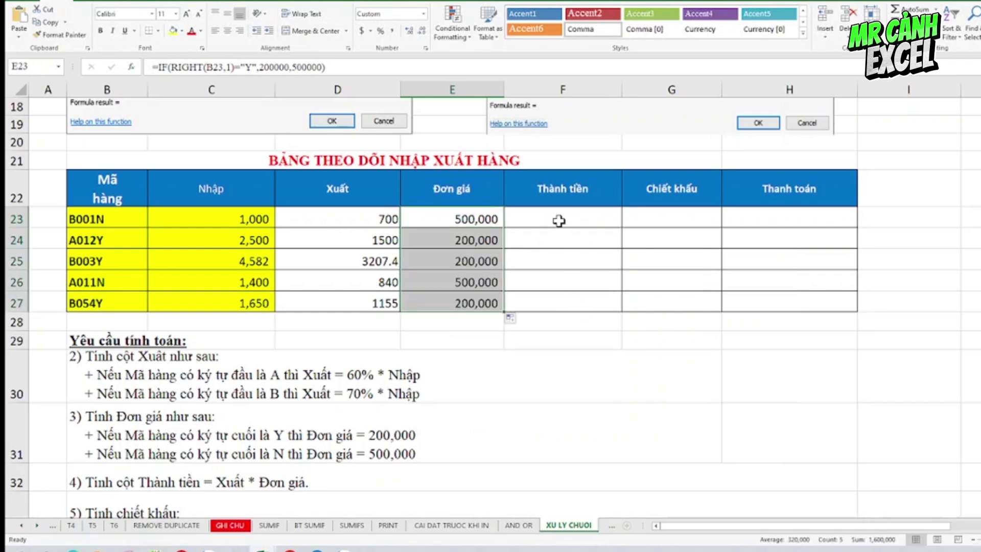
pyautogui.click(559, 221)
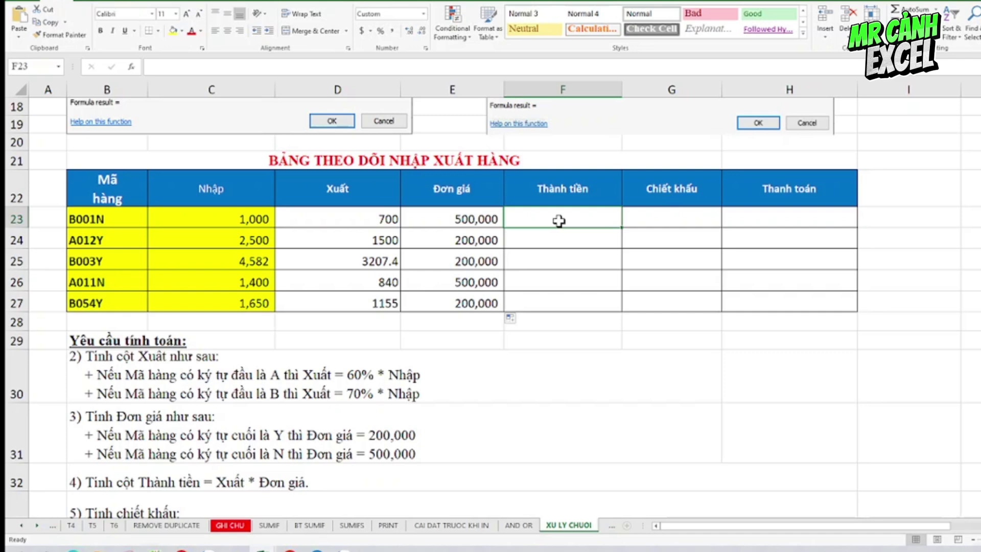
pyautogui.write('=')
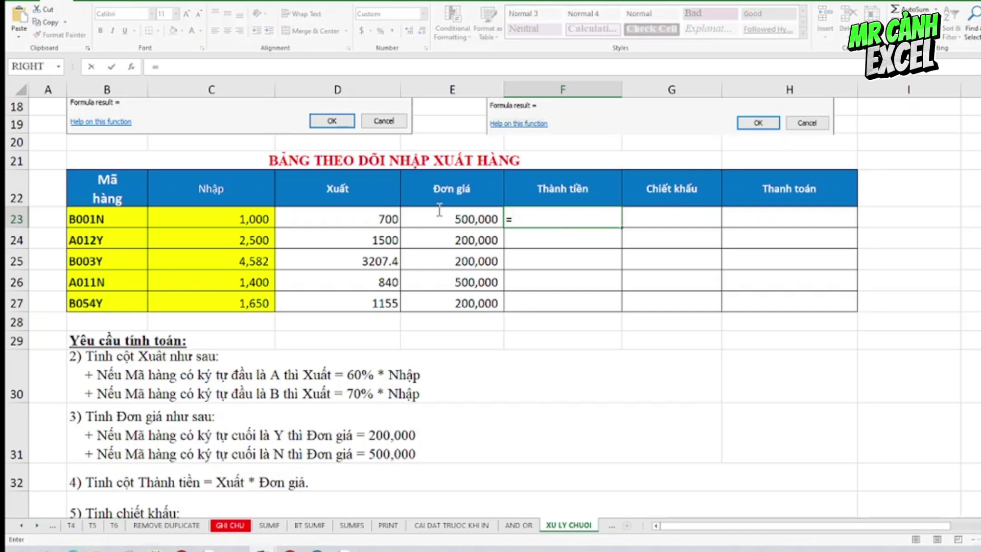
pyautogui.click(361, 215)
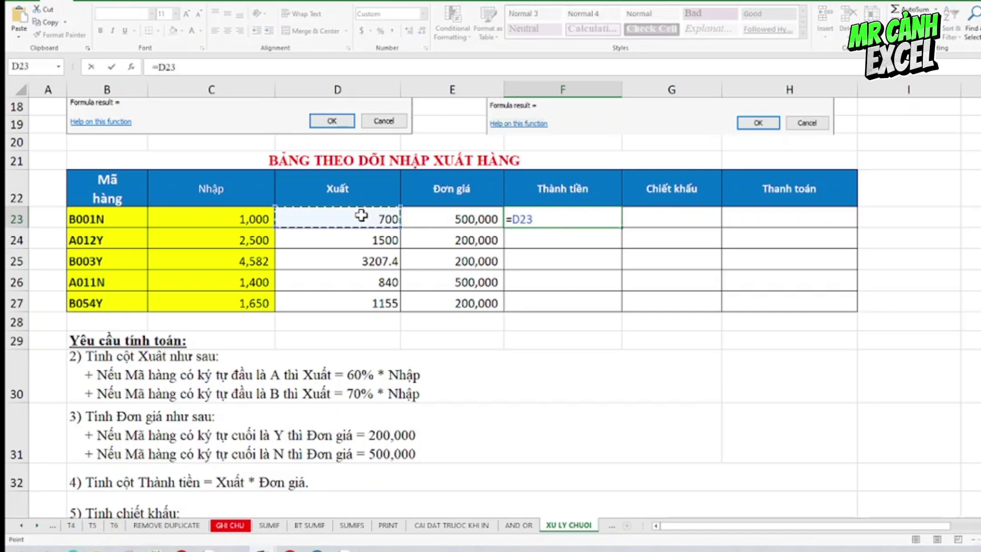
pyautogui.write('*')
pyautogui.click(416, 219)
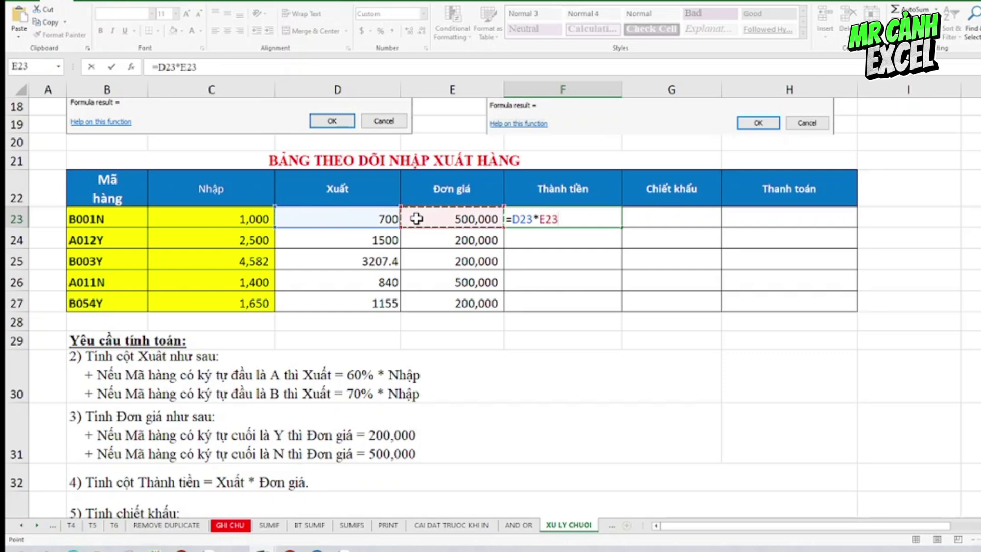
pyautogui.press('Return')
# Copy the Thành tiền formula from F23 down to F27.
pyautogui.press('Up')
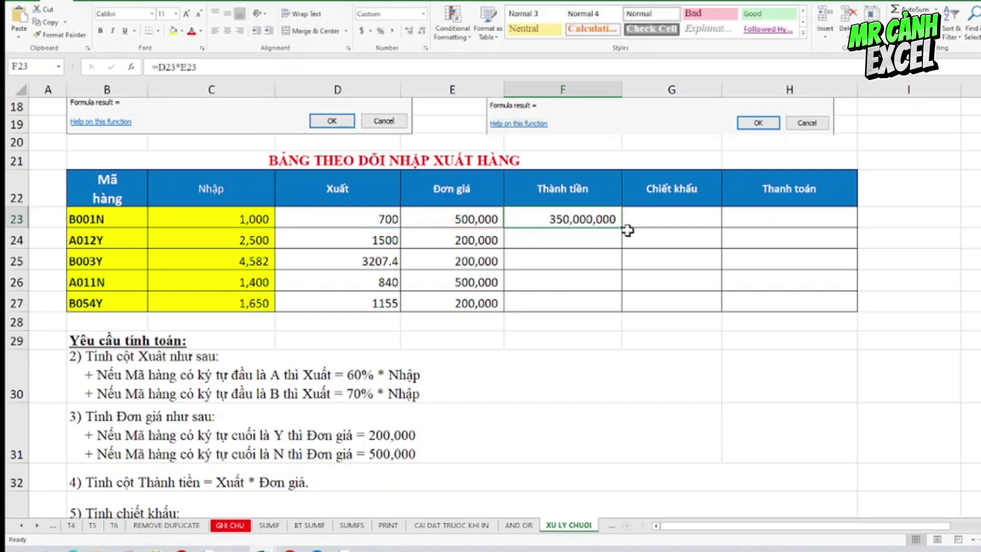
pyautogui.moveTo(622, 229); pyautogui.dragTo(622, 308)
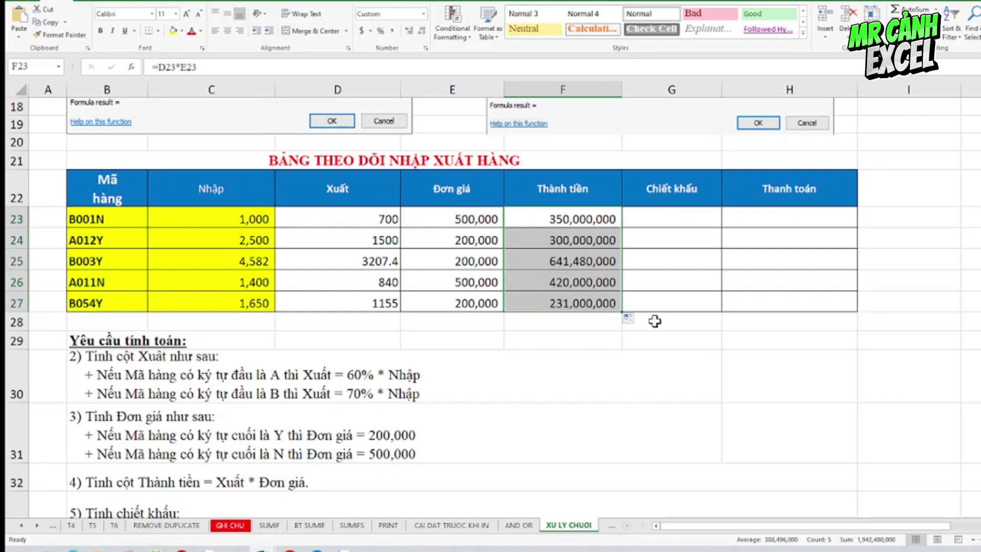
pyautogui.click(660, 216)
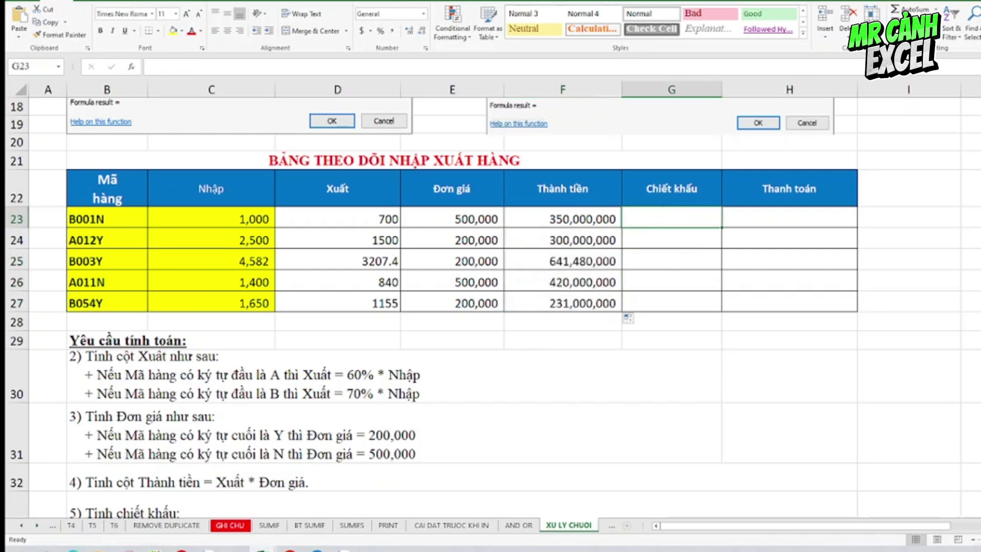
# Review requirements 5 and 6 below the table, then begin an =IF formula in G23.
pyautogui.scroll(-1, 491, 306)
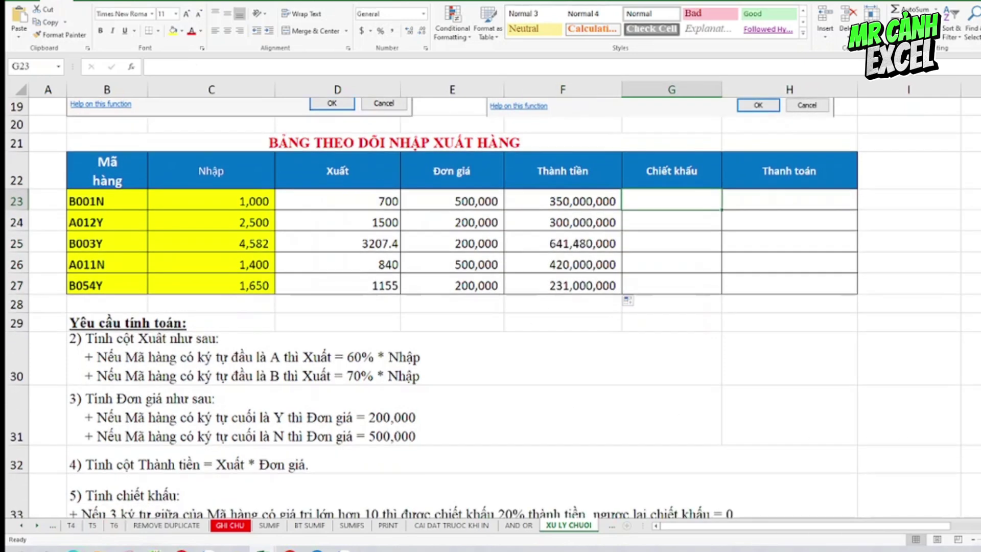
pyautogui.scroll(-1, 423, 434)
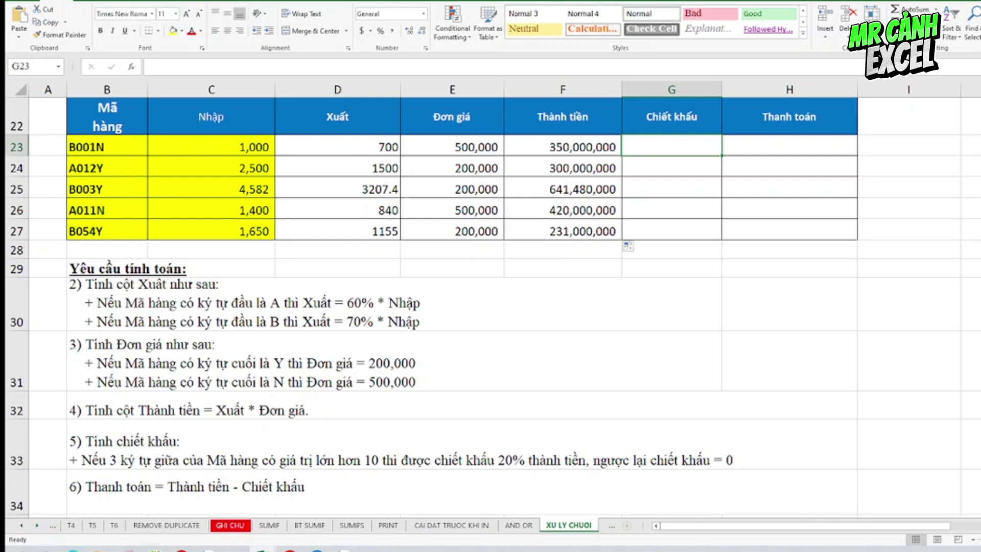
pyautogui.scroll(1, 491, 306)
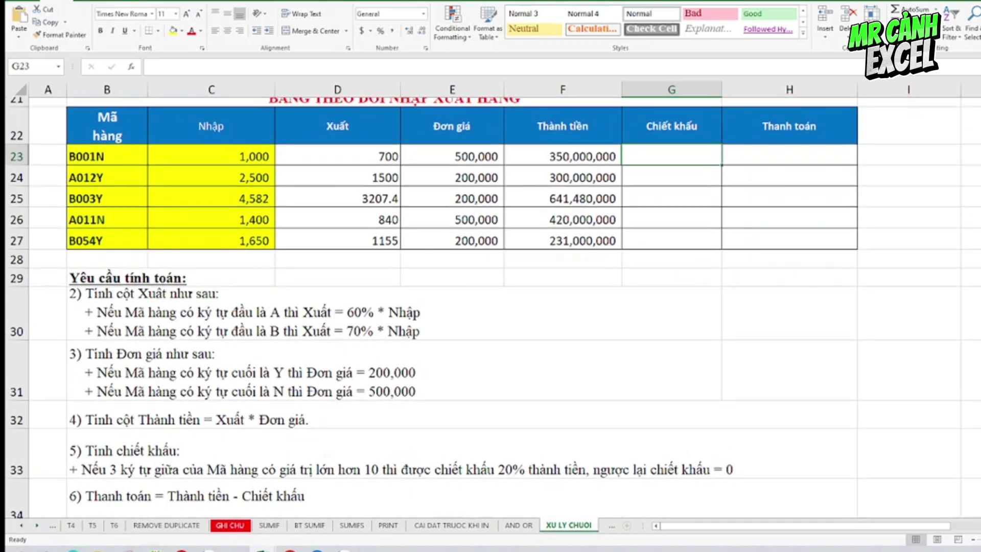
pyautogui.scroll(1, 700, 237)
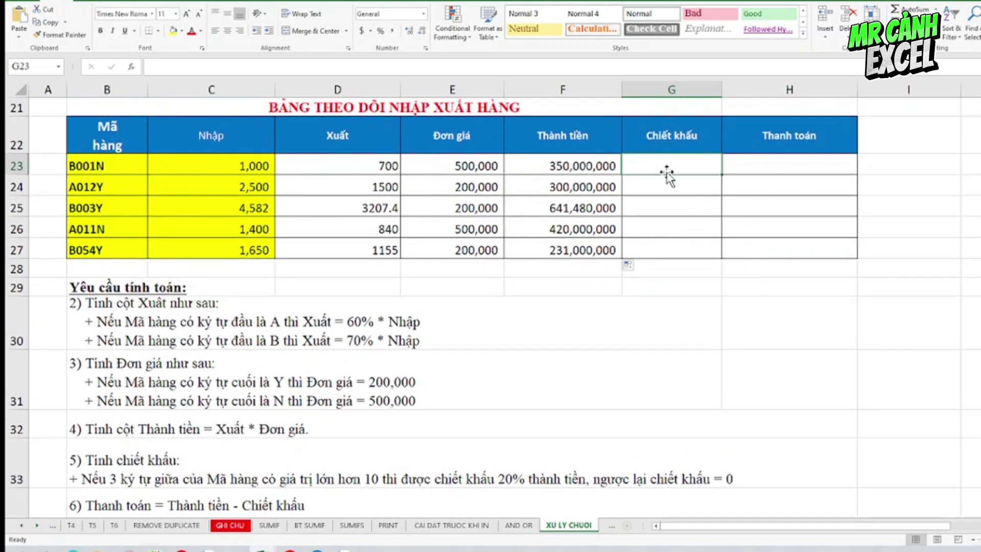
pyautogui.write('=I')
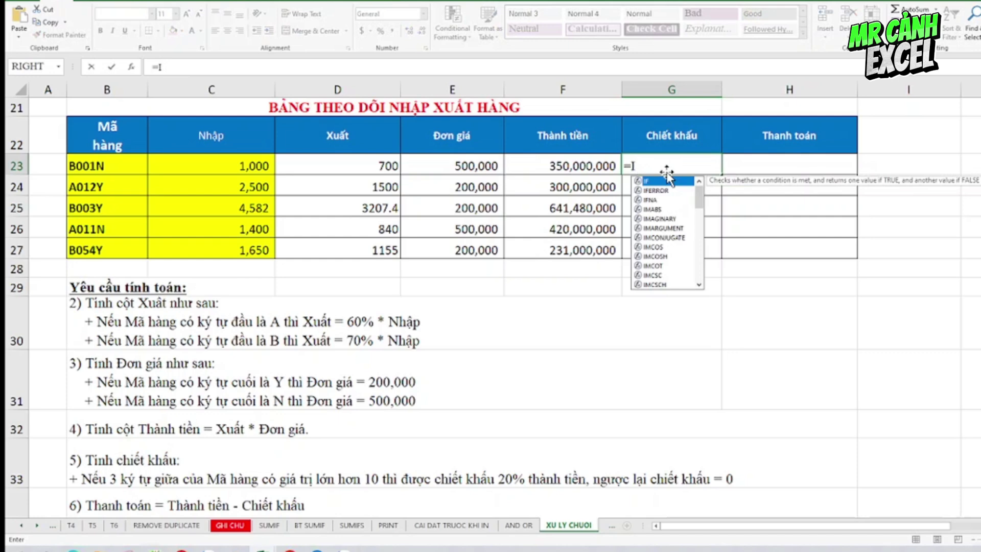
pyautogui.write('F')
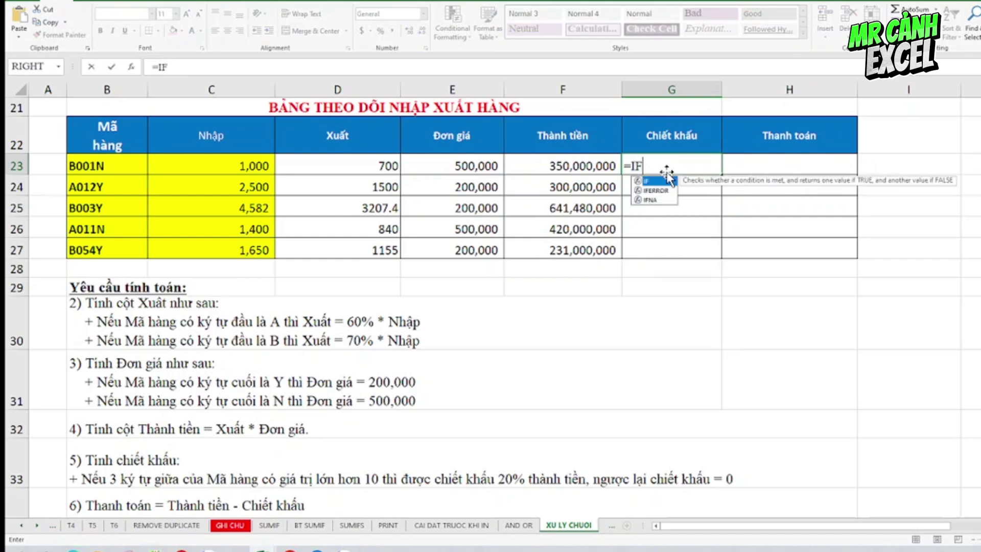
# Accept IF in G23 and nest a MID function inside its test.
pyautogui.doubleClick(643, 181)
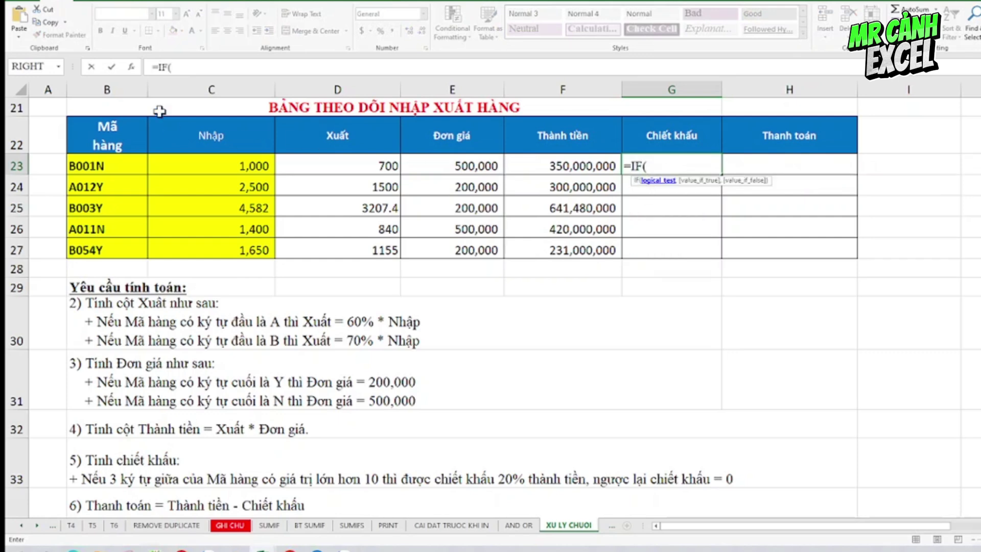
pyautogui.click(132, 68)
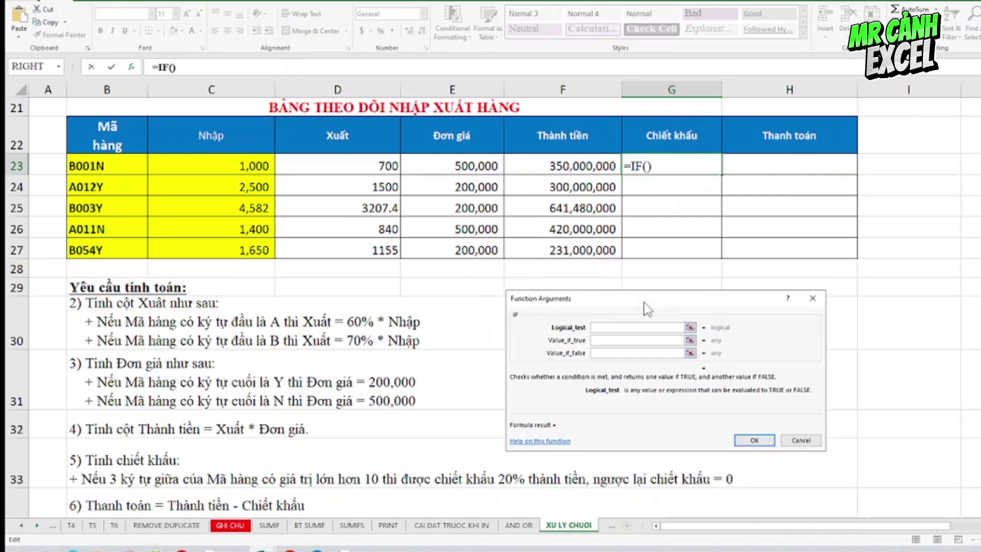
pyautogui.moveTo(645, 302); pyautogui.dragTo(644, 296)
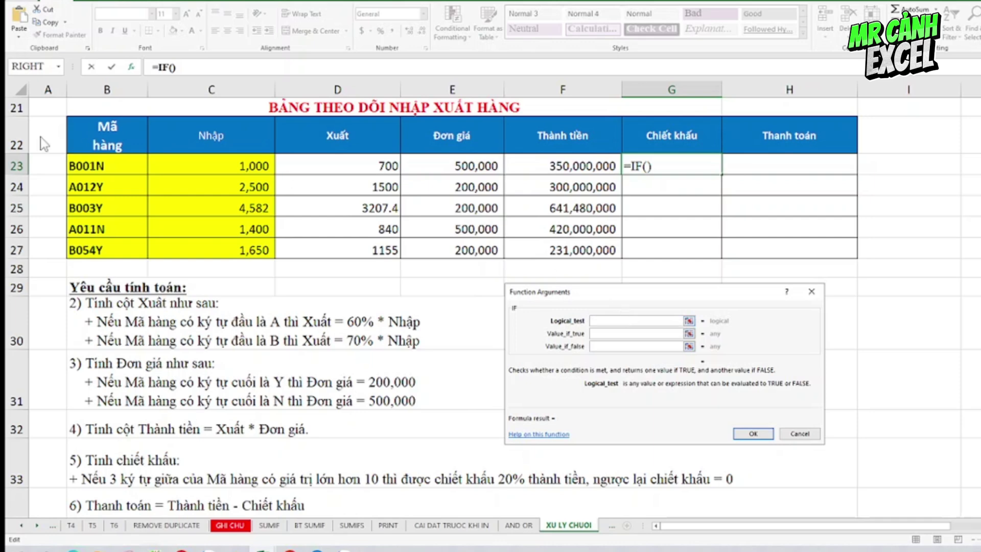
pyautogui.click(59, 67)
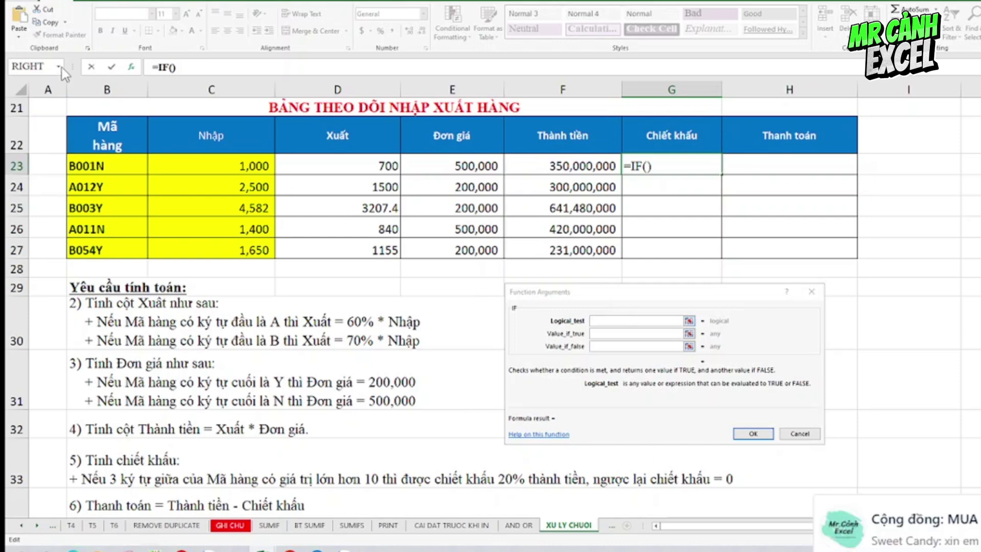
pyautogui.click(60, 68)
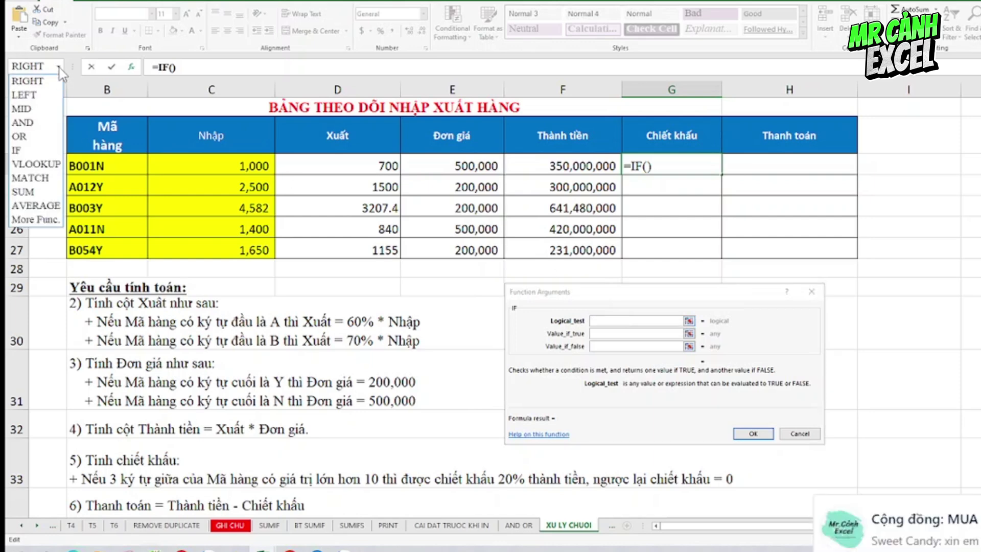
pyautogui.click(24, 110)
pyautogui.click(17, 107)
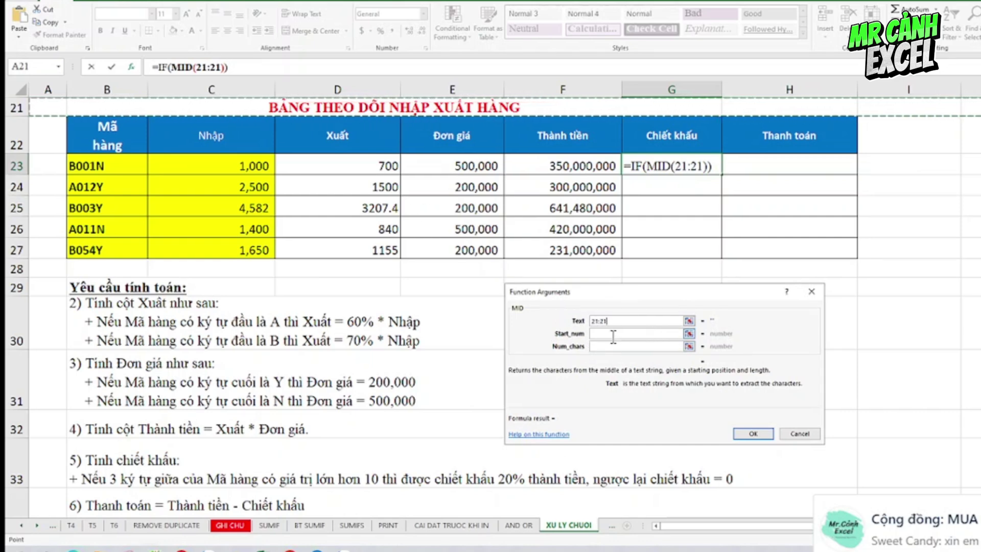
# Set MID's arguments to text B23, start 2 and 3 characters.
pyautogui.press('BackSpace')
pyautogui.press('BackSpace')
pyautogui.press('BackSpace')
pyautogui.press('BackSpace')
pyautogui.press('BackSpace')
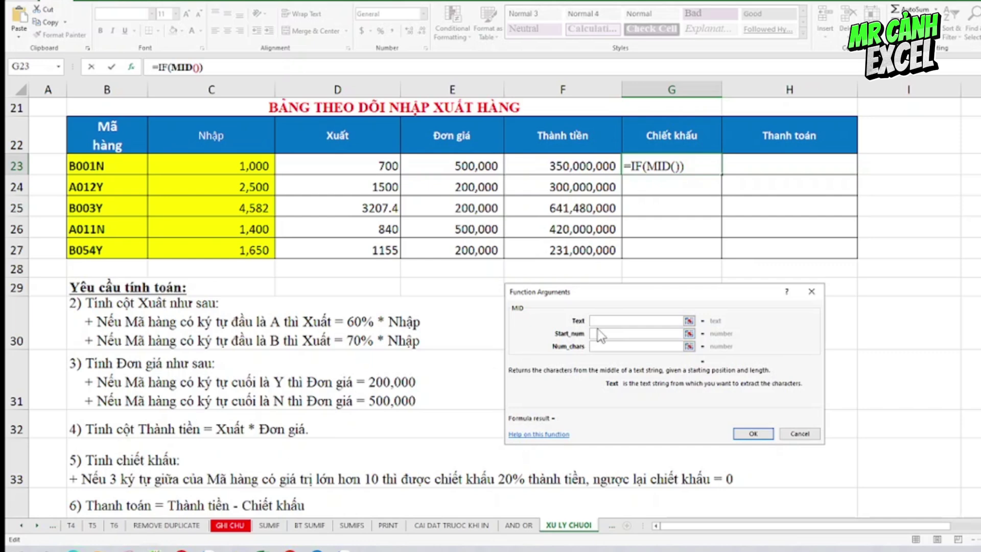
pyautogui.click(111, 167)
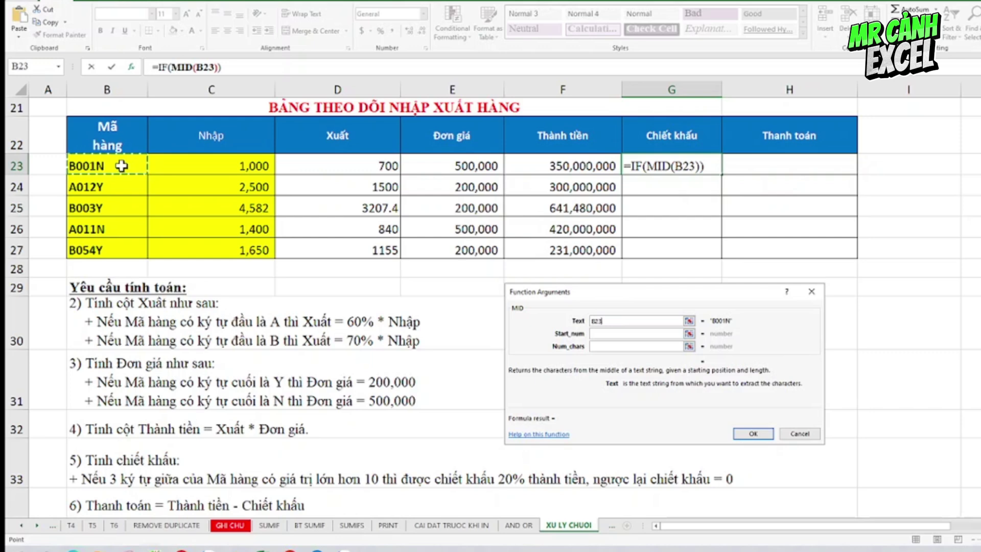
pyautogui.click(606, 334)
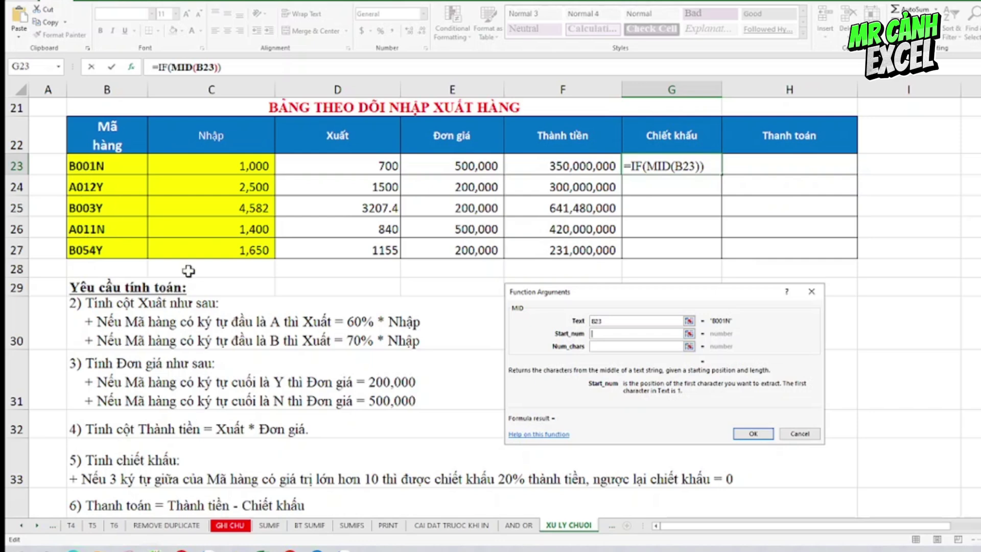
pyautogui.write('2')
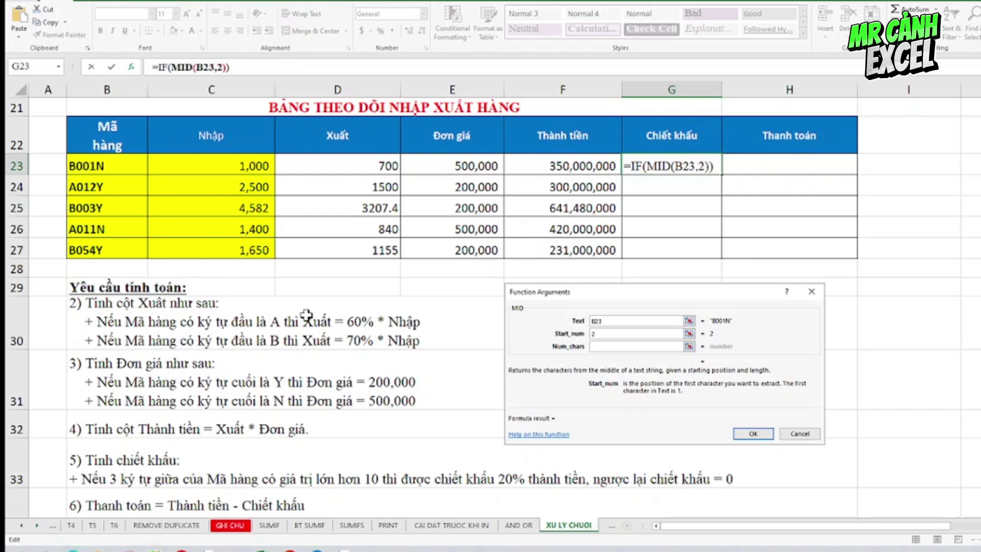
pyautogui.click(609, 347)
pyautogui.write('3')
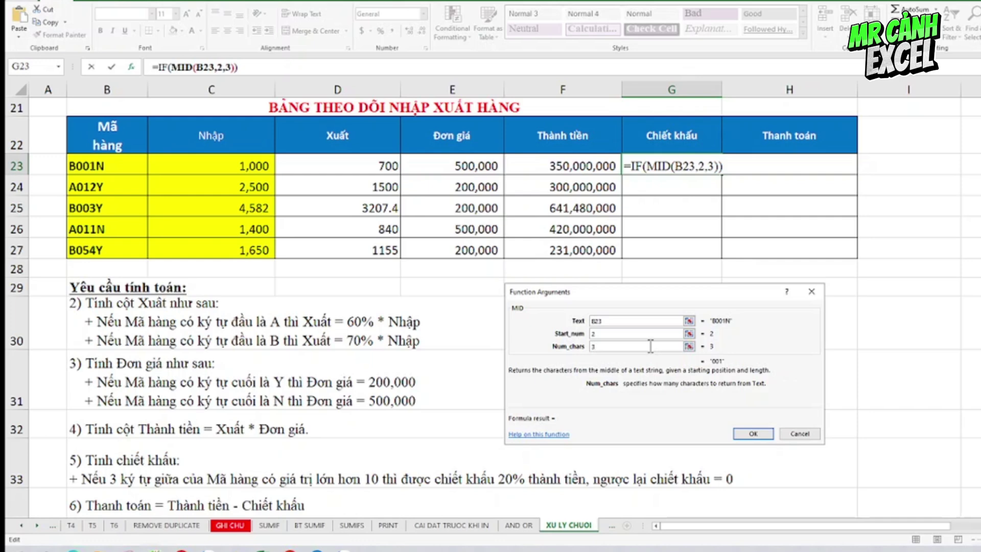
# Append >10 to the IF test so it reads MID(B23,2,3)>10.
pyautogui.click(164, 68)
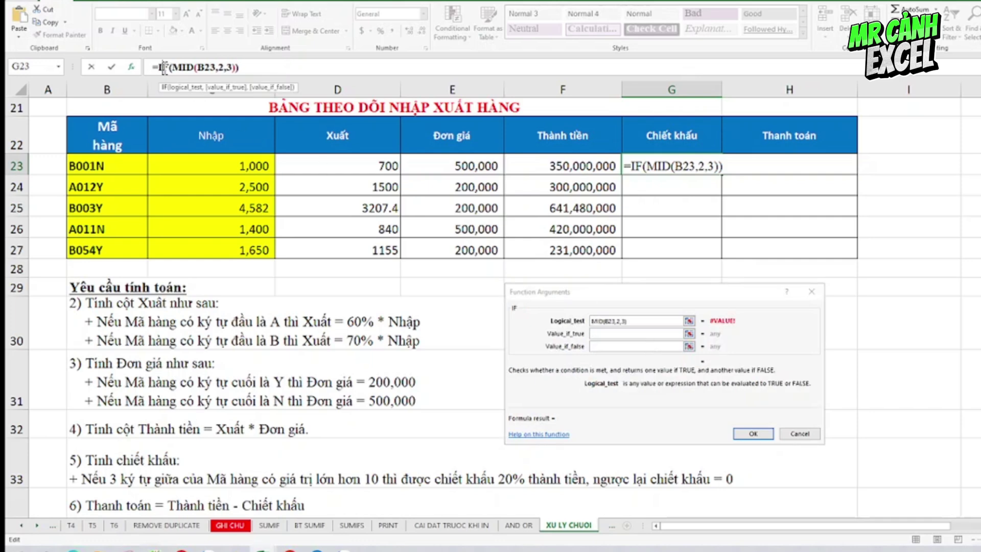
pyautogui.click(645, 322)
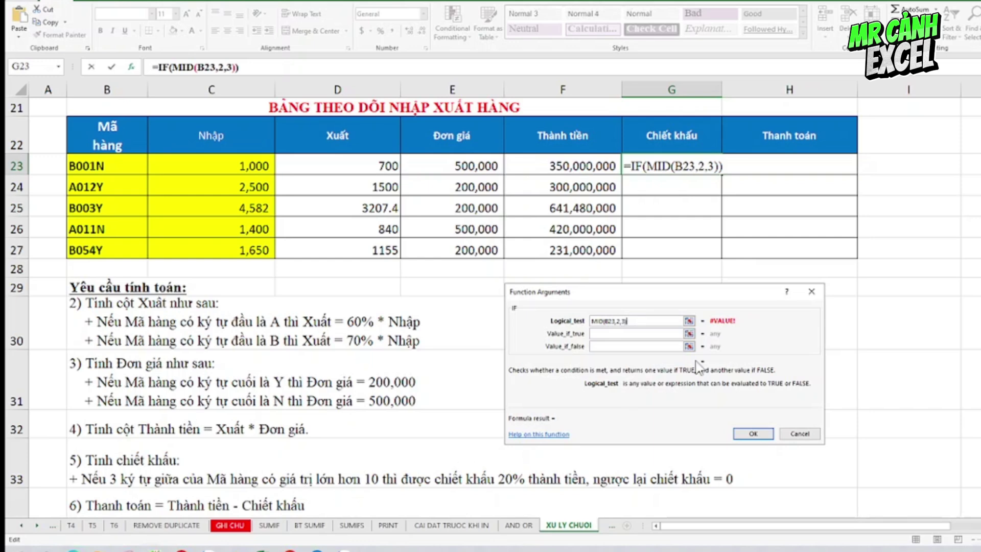
pyautogui.write('>1')
pyautogui.write('0')
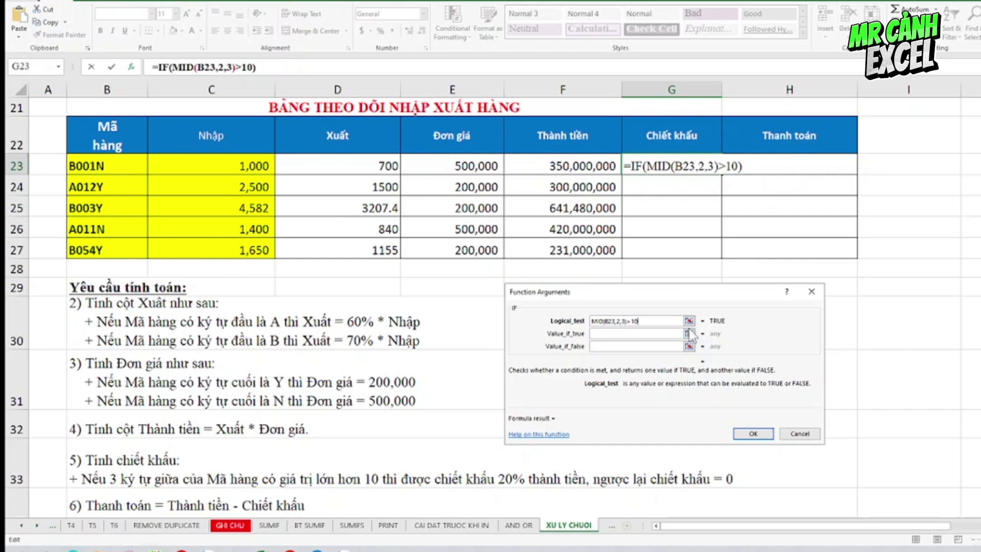
# Cancel G23's formula and enter =MID(B23,2,3) in helper cell I23.
pyautogui.click(812, 292)
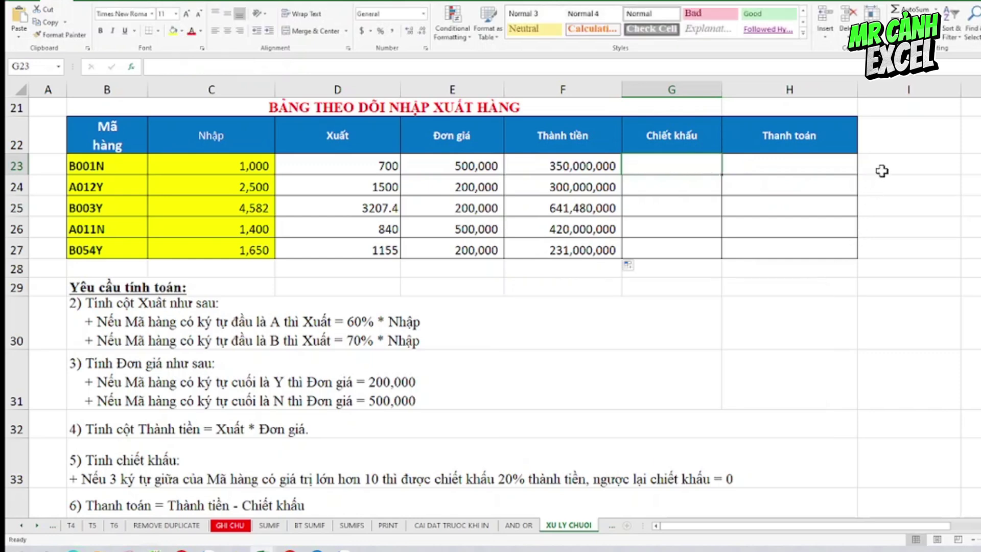
pyautogui.click(883, 167)
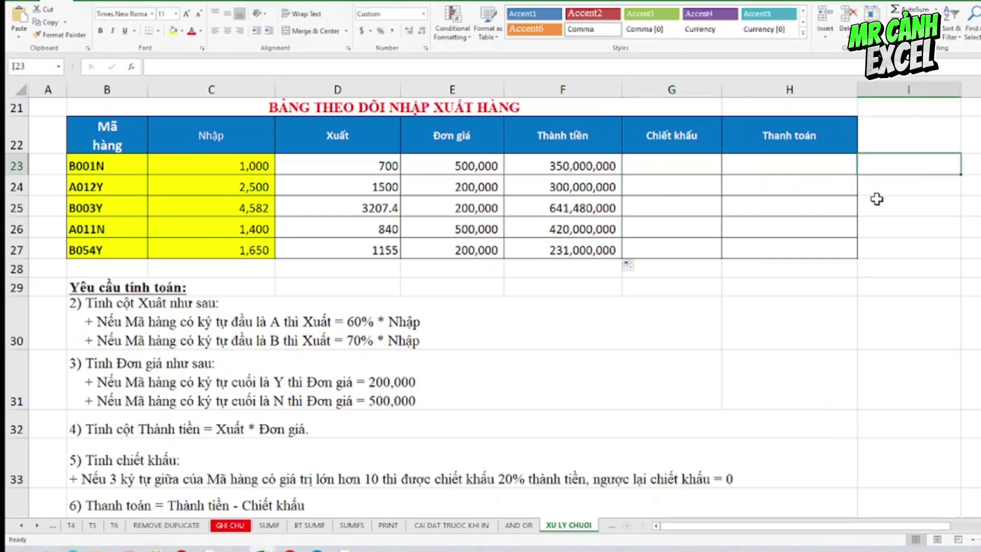
pyautogui.write('=MID(')
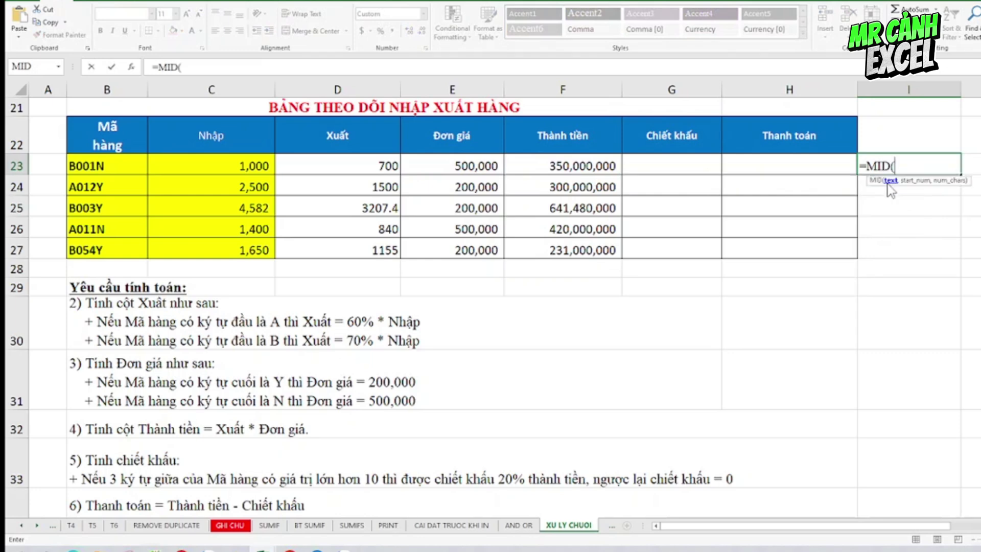
pyautogui.doubleClick(889, 181)
pyautogui.click(131, 67)
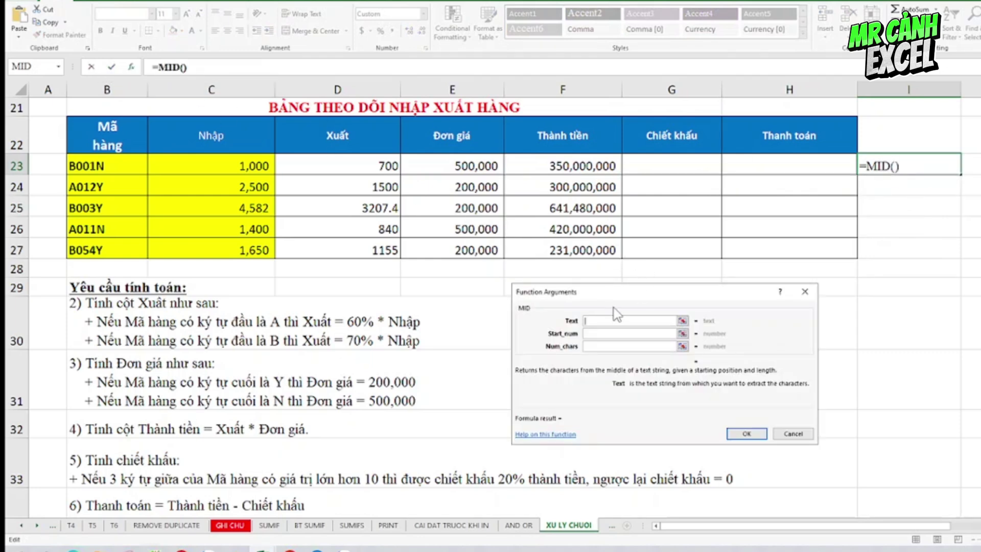
pyautogui.click(109, 164)
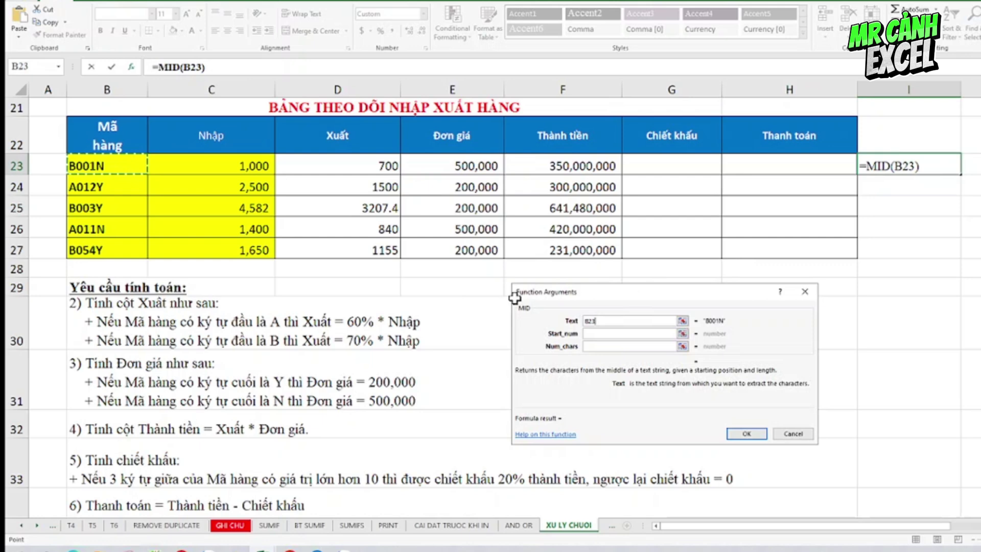
pyautogui.click(623, 333)
pyautogui.write('2')
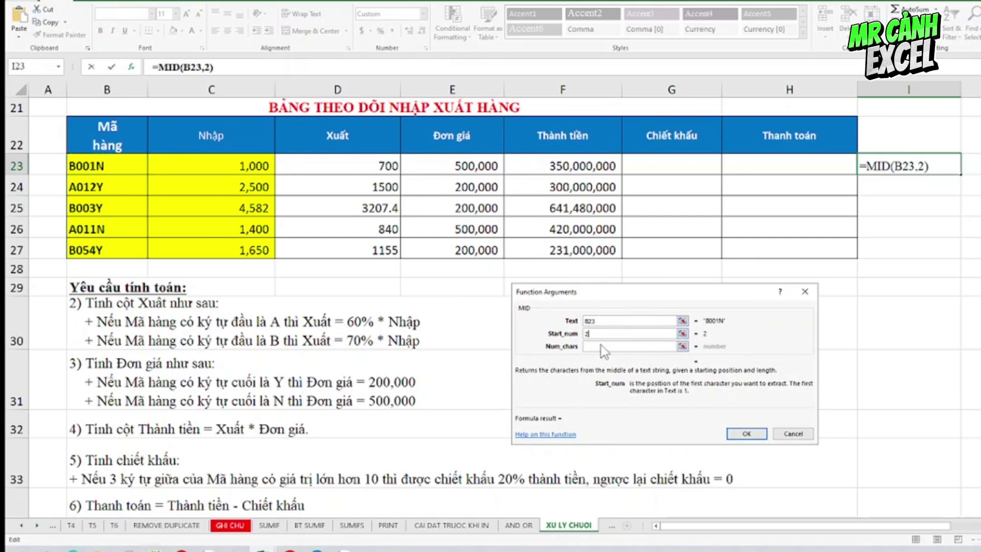
pyautogui.click(606, 346)
pyautogui.write('3')
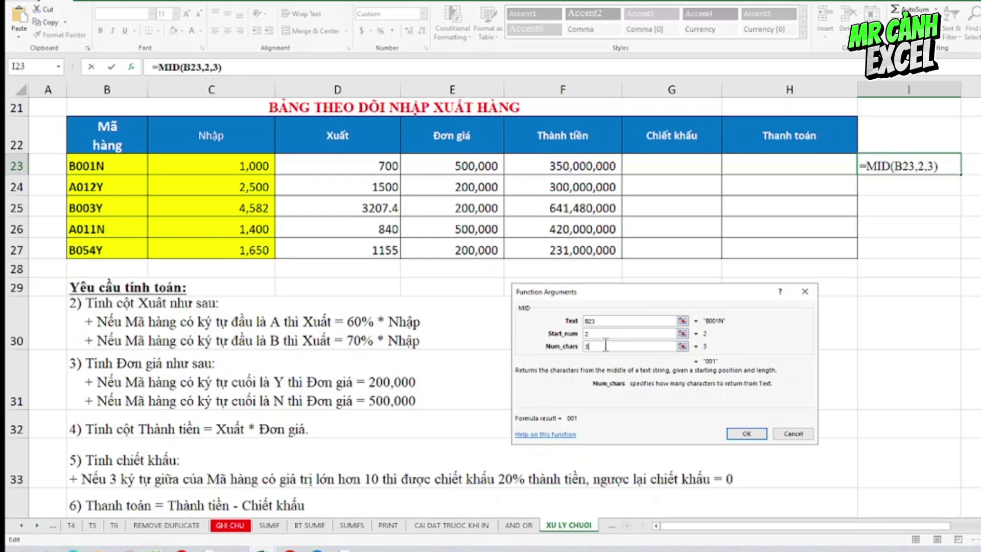
pyautogui.press('Return')
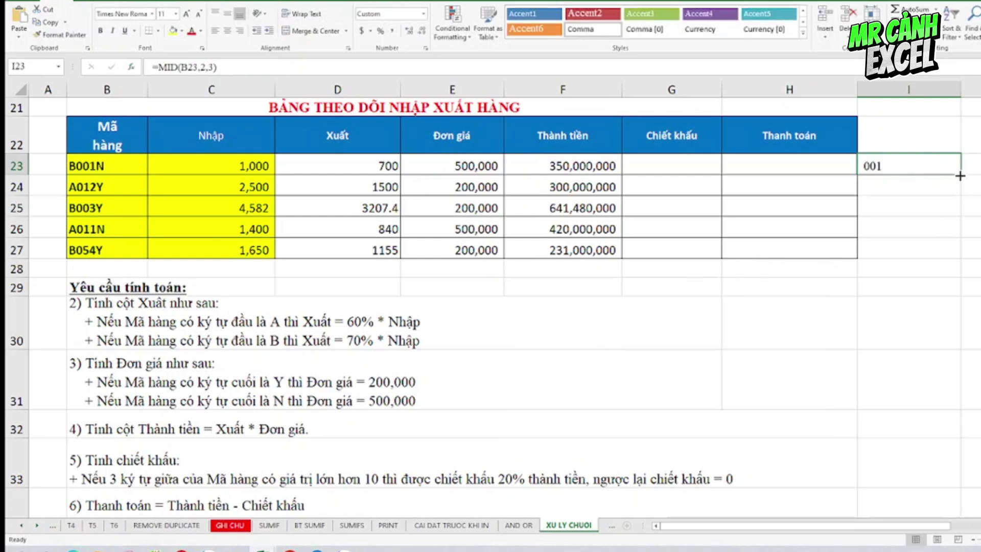
# Fill the MID formula down to I27 and check the results 001, 012, 003, 011, 054.
pyautogui.moveTo(962, 174); pyautogui.dragTo(953, 260)
pyautogui.click(883, 188)
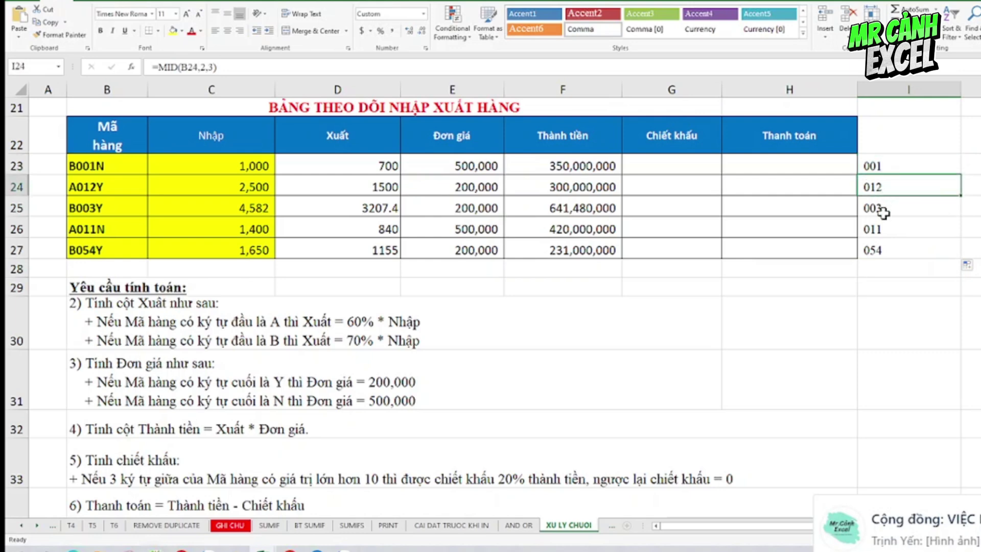
pyautogui.click(883, 208)
pyautogui.click(880, 229)
pyautogui.click(878, 249)
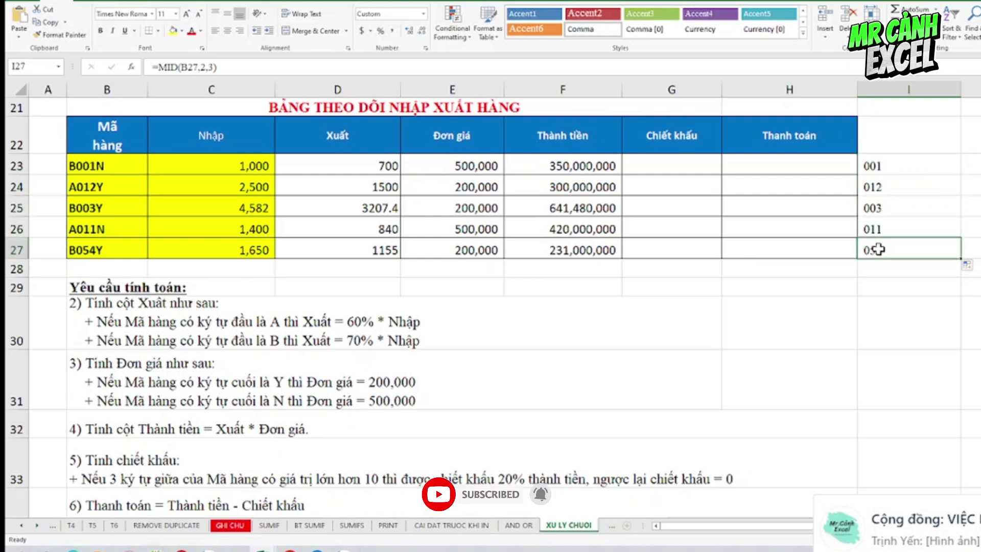
pyautogui.click(882, 168)
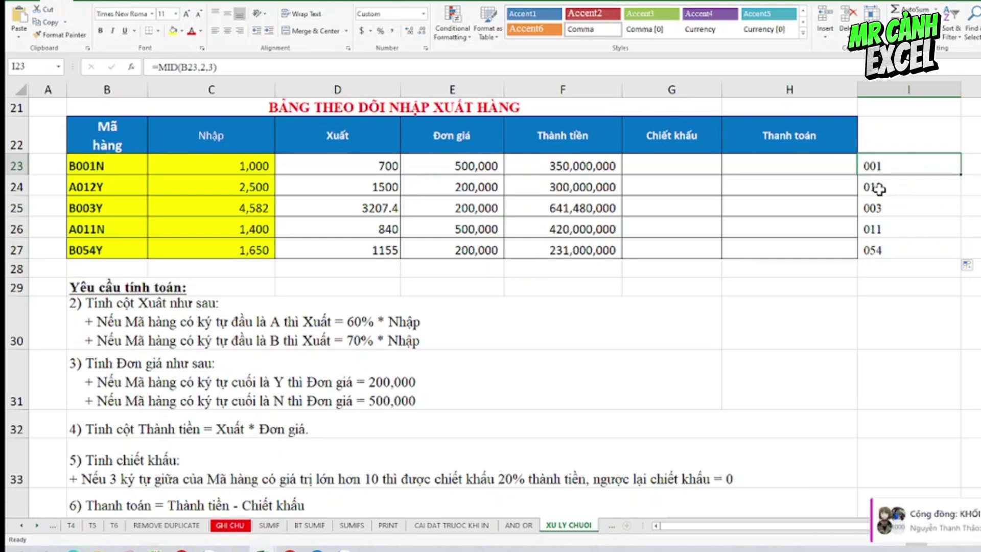
pyautogui.click(878, 188)
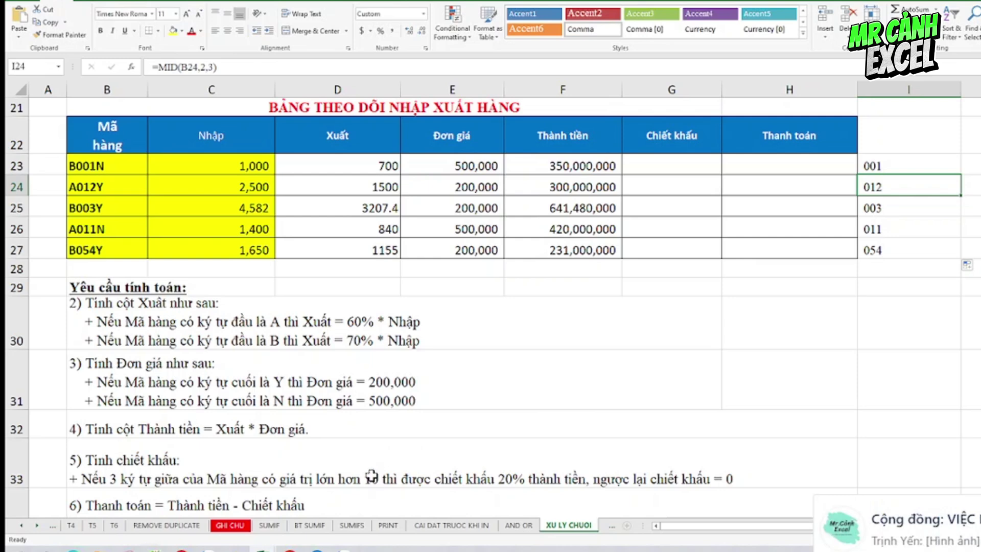
pyautogui.doubleClick(888, 164)
pyautogui.press('Return')
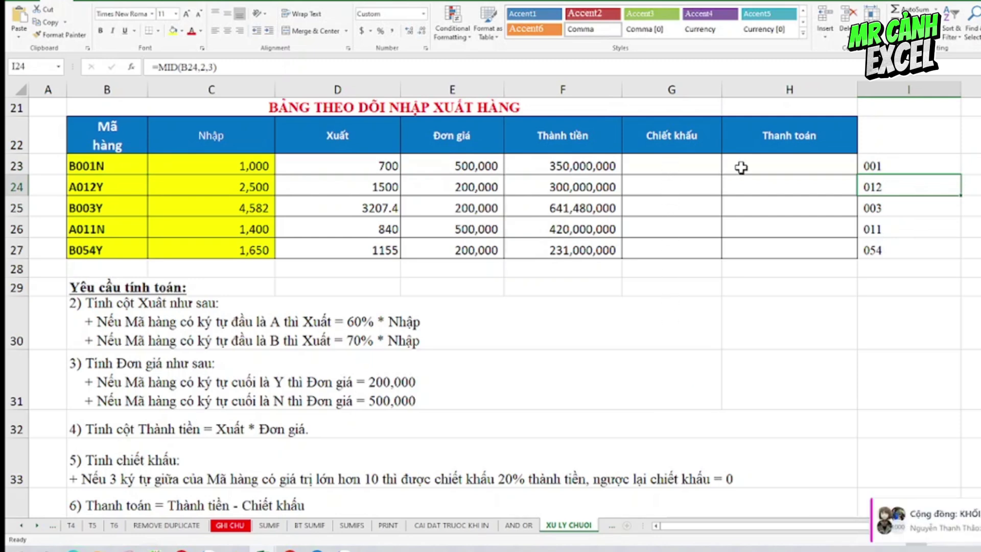
pyautogui.click(890, 167)
pyautogui.click(889, 187)
pyautogui.click(883, 227)
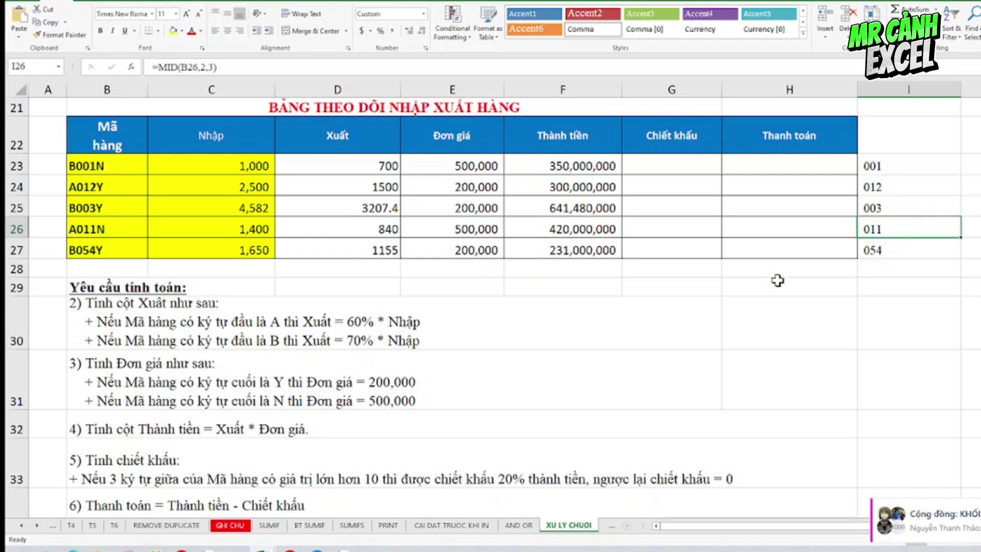
pyautogui.click(672, 171)
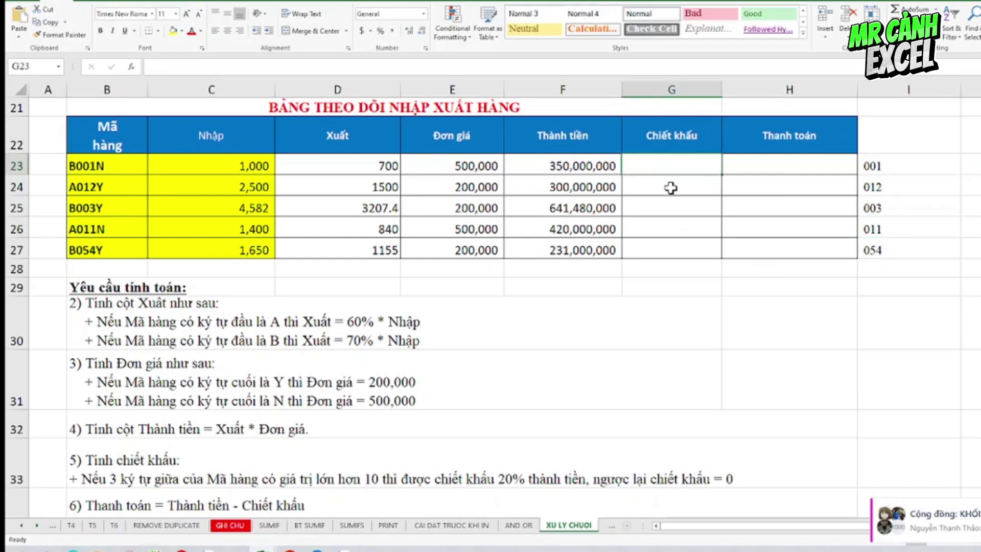
# Start G23's Chiết khấu formula as an IF with MID nested in its test.
pyautogui.write('=I')
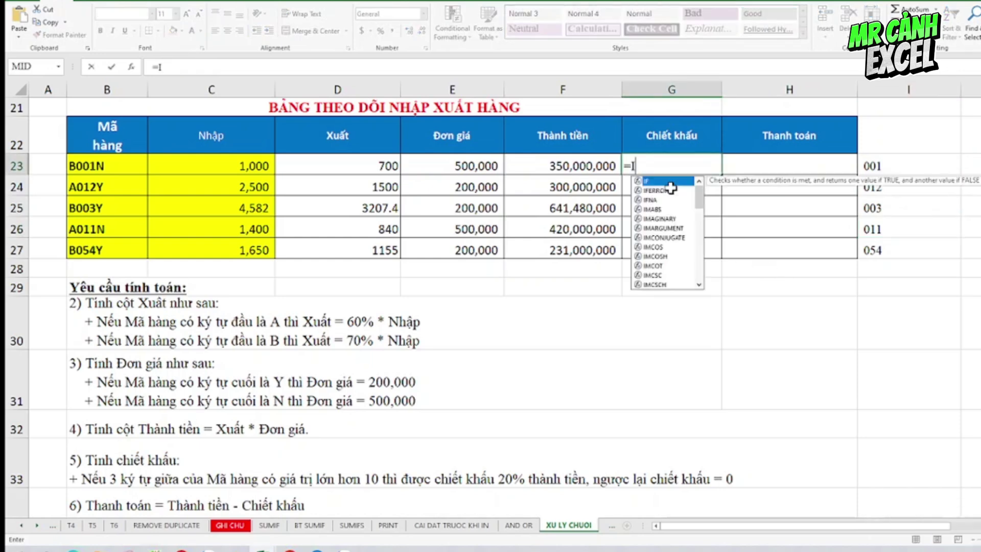
pyautogui.write('FF')
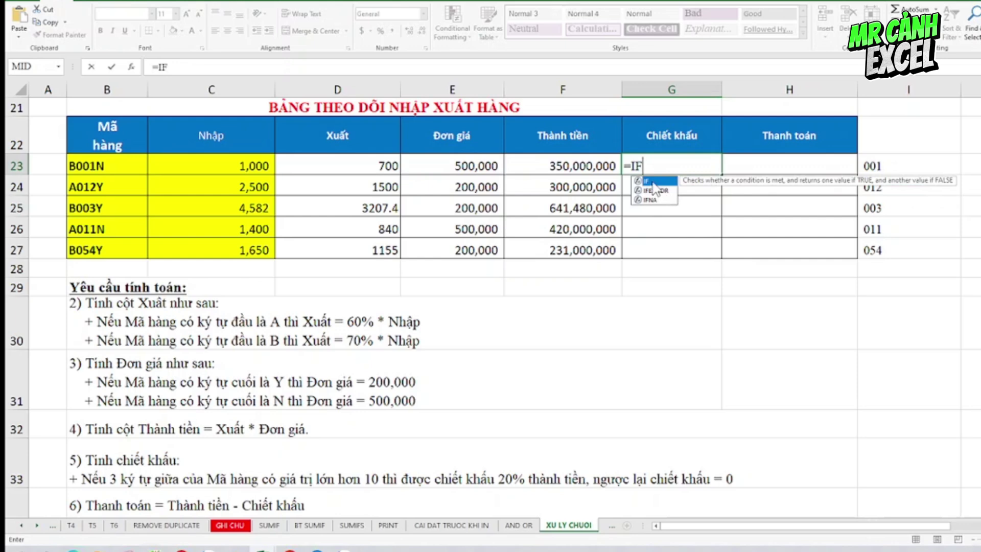
pyautogui.doubleClick(654, 182)
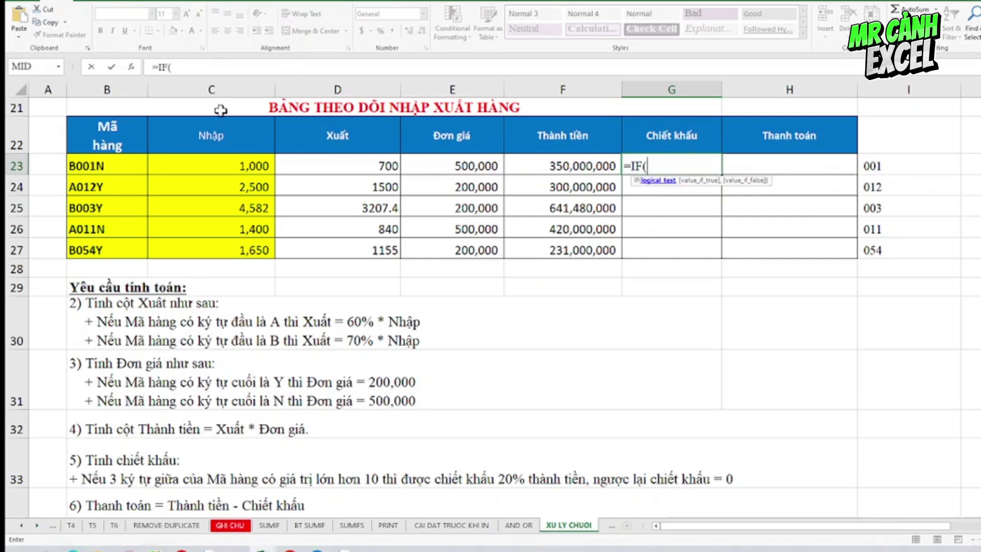
pyautogui.click(132, 66)
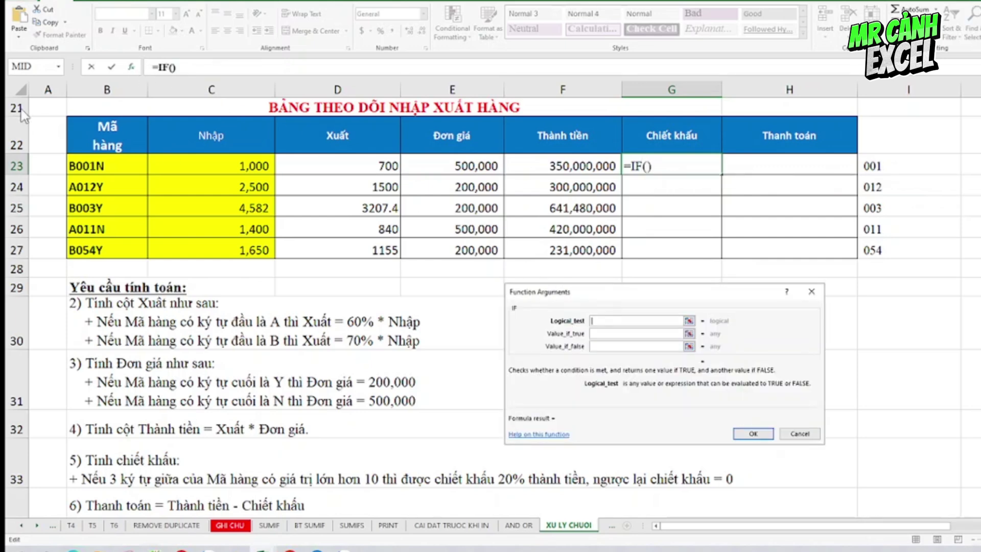
pyautogui.click(59, 67)
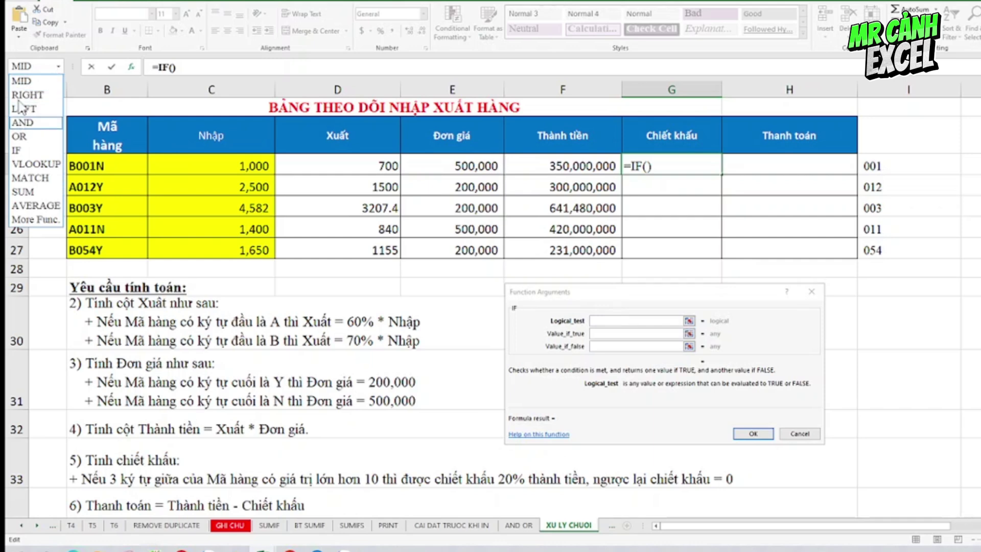
pyautogui.click(22, 81)
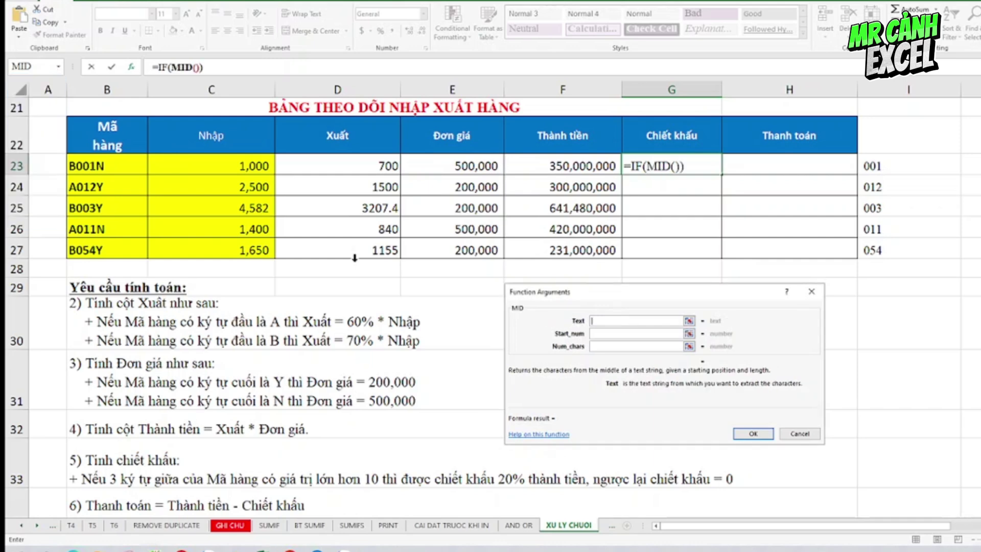
# Set MID to B23, 2, 3 and append *1 so the test is MID(B23,2,3)*1.
pyautogui.click(110, 163)
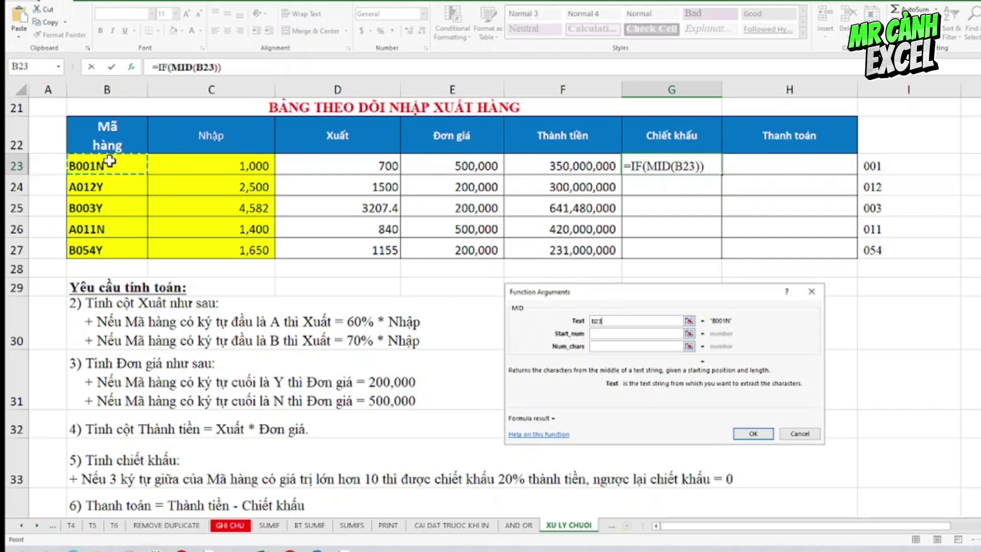
pyautogui.click(632, 335)
pyautogui.write('2')
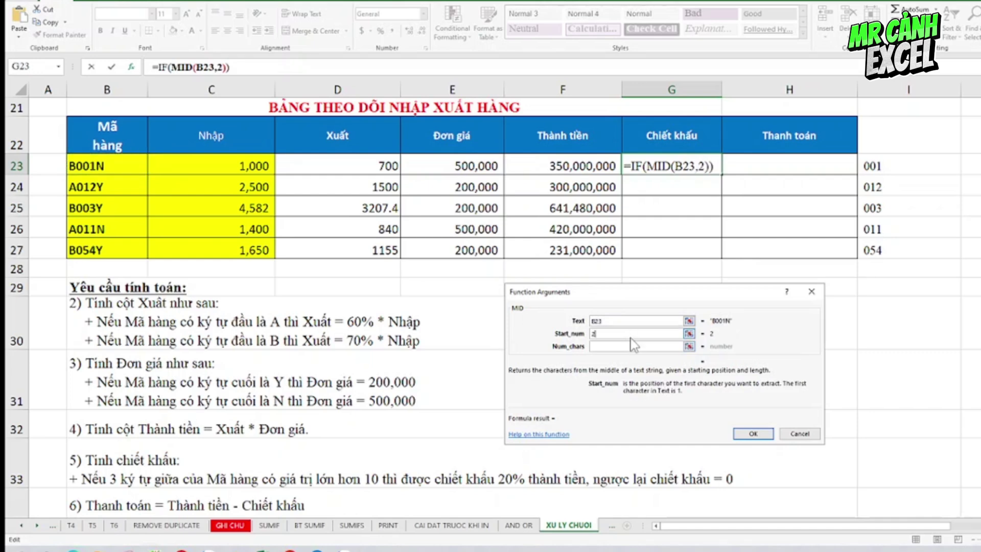
pyautogui.click(630, 347)
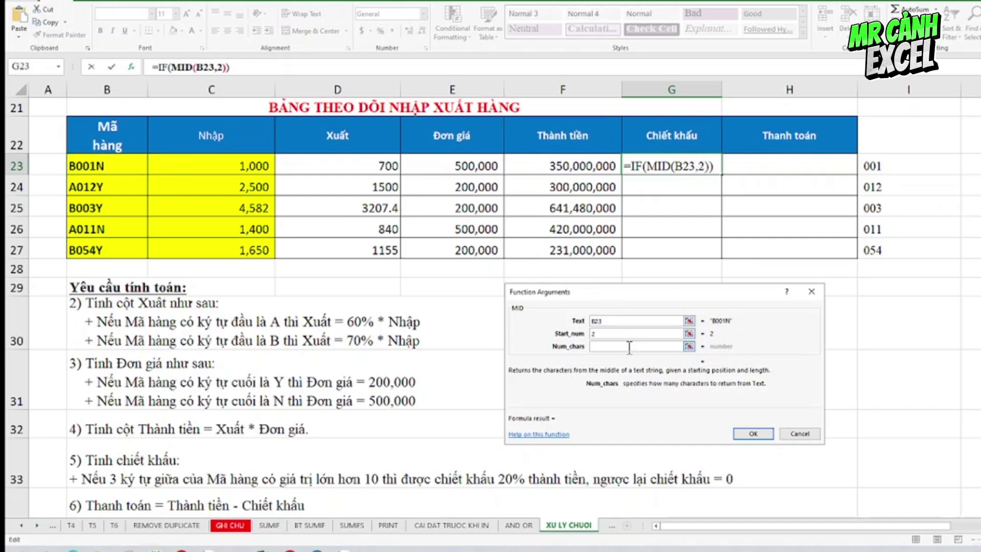
pyautogui.write('3')
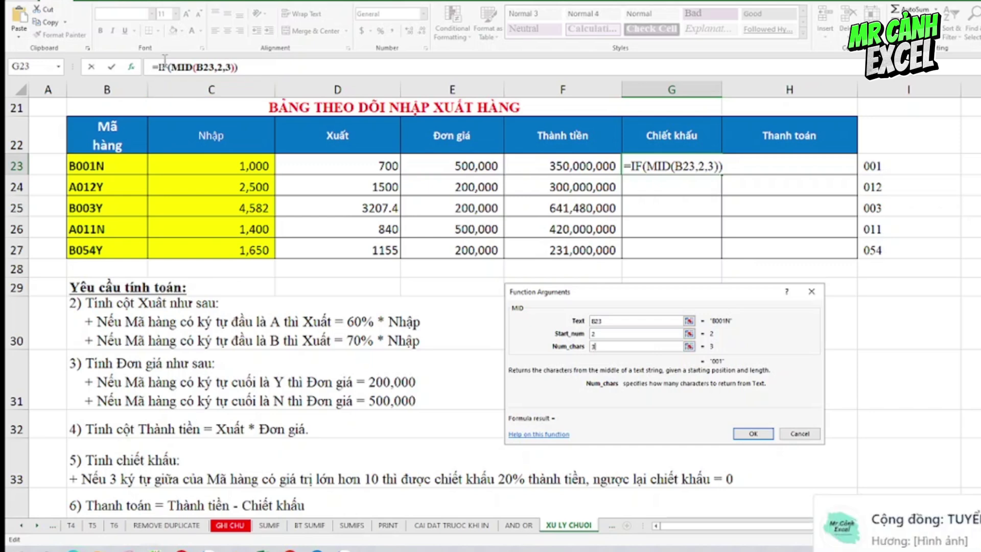
pyautogui.click(162, 67)
pyautogui.click(662, 323)
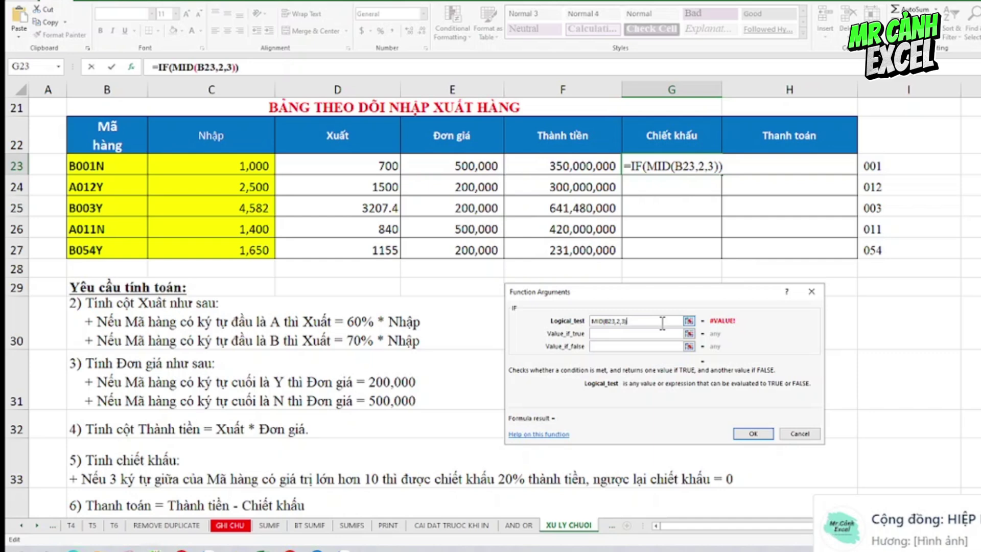
pyautogui.write('*1')
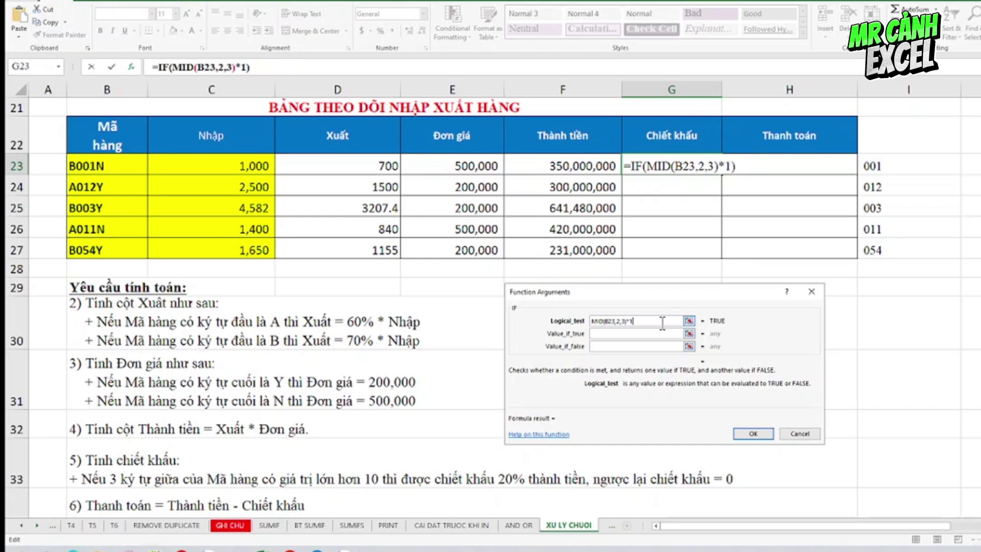
# Complete the IF logical test for G23 as MID(B23,2,3)*1>10.
pyautogui.write('>10')
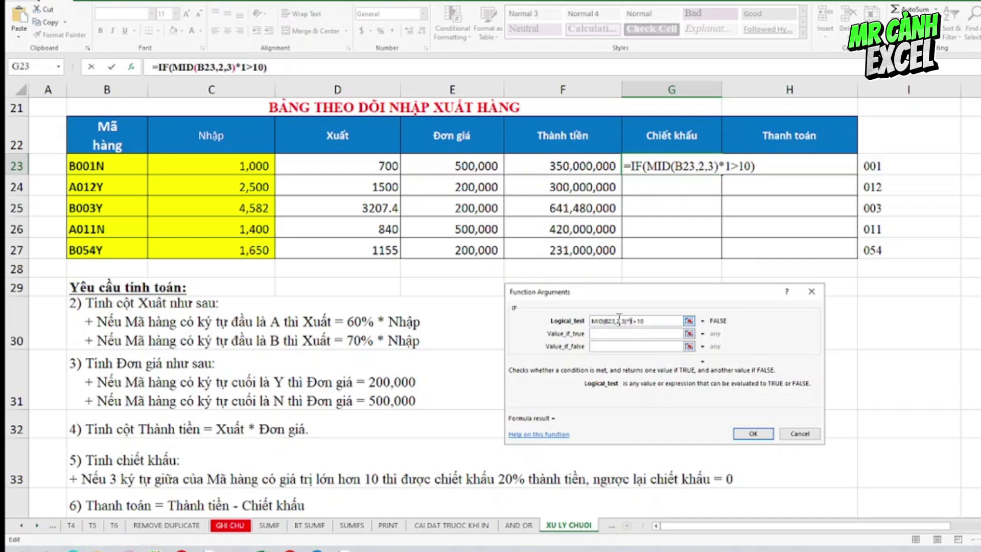
pyautogui.moveTo(631, 321); pyautogui.dragTo(591, 321)
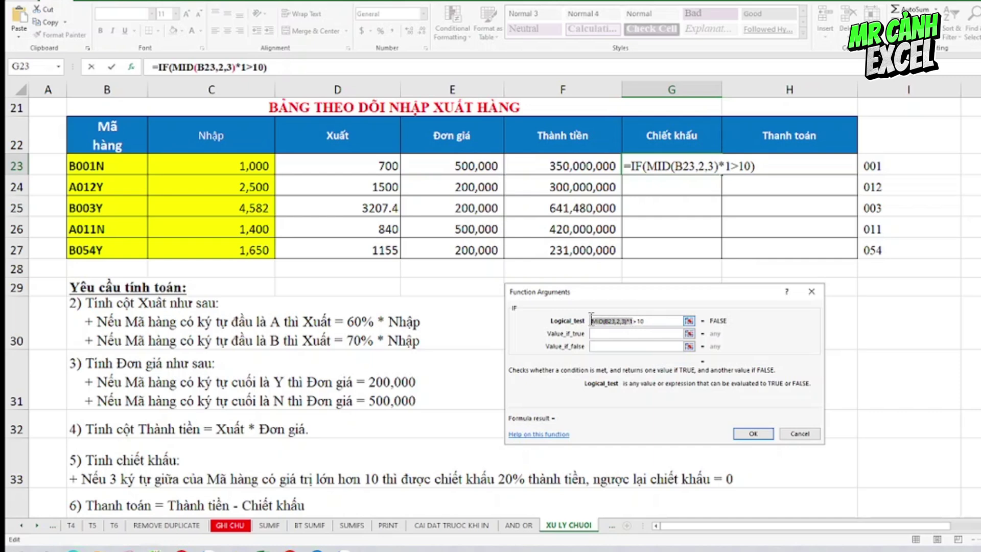
pyautogui.click(648, 323)
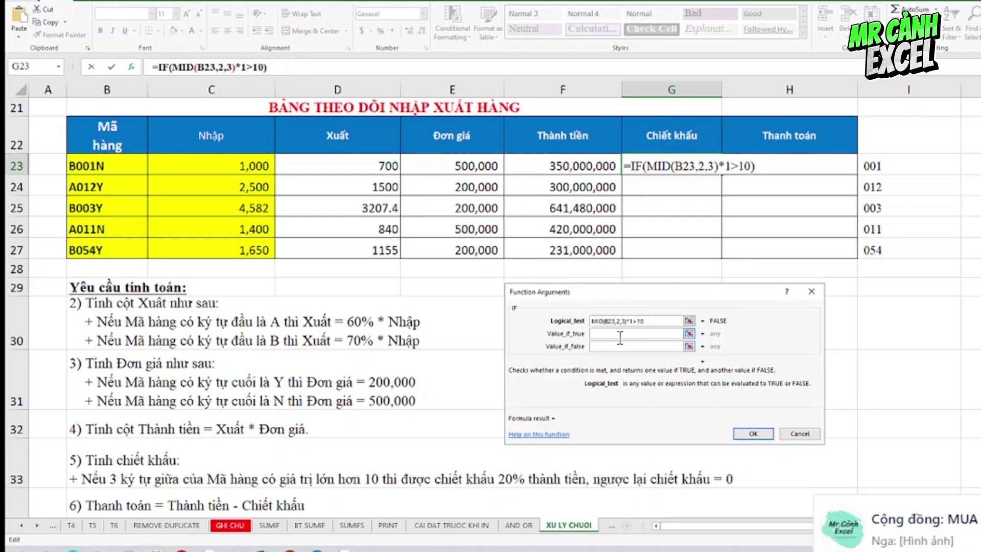
# Set the IF true value to 20%*F23 and false value to 0, committing =IF(MID(B23,2,3)*1>10,20%*F23,0).
pyautogui.click(619, 334)
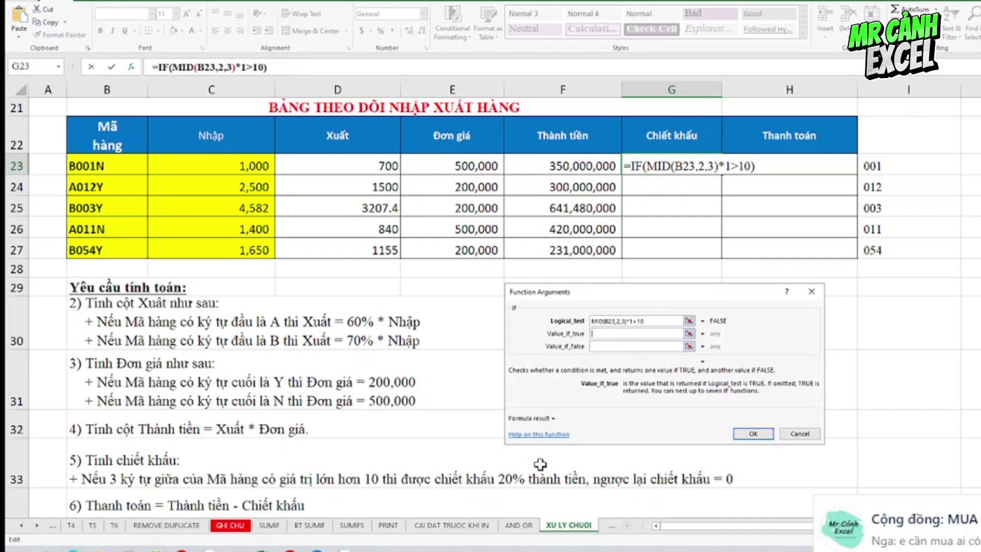
pyautogui.write('20')
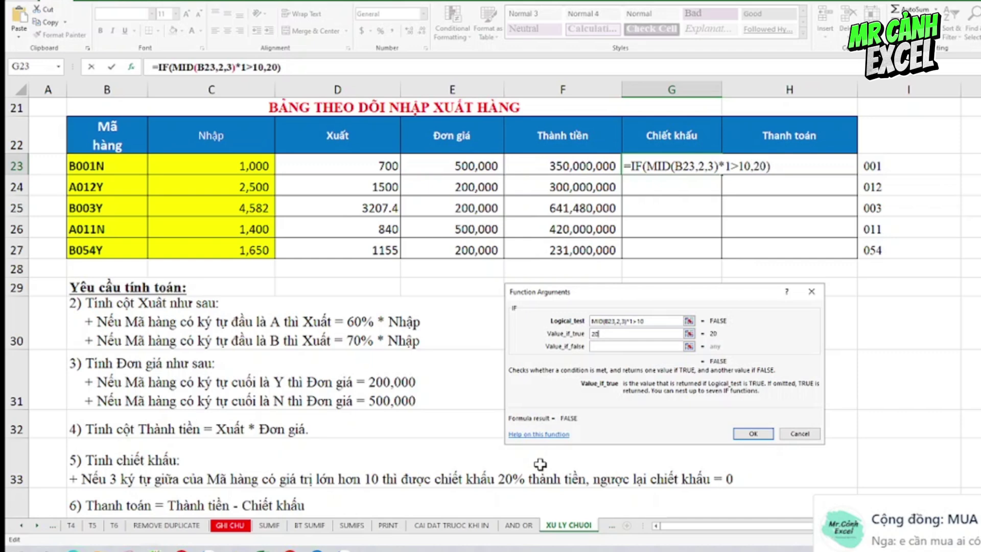
pyautogui.write('%')
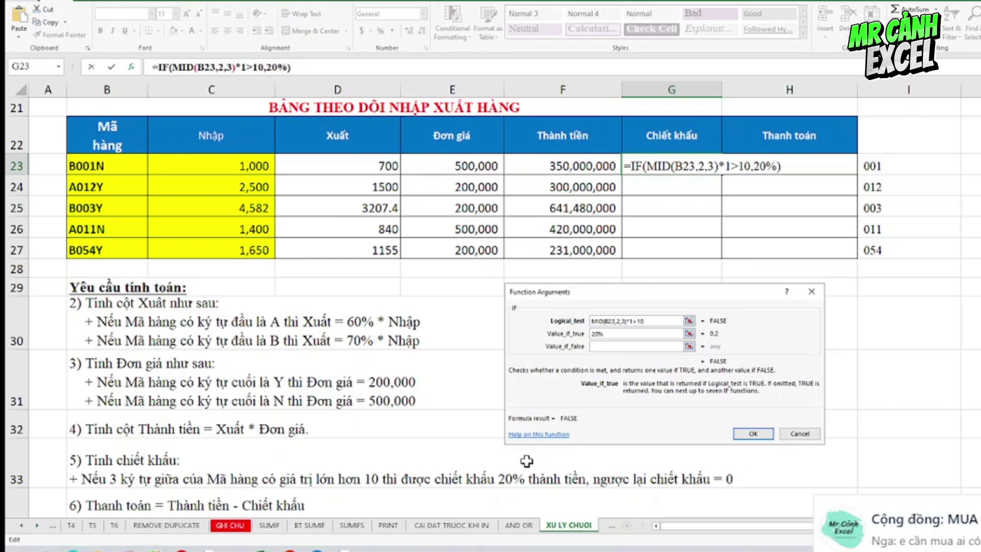
pyautogui.write('*')
pyautogui.click(573, 165)
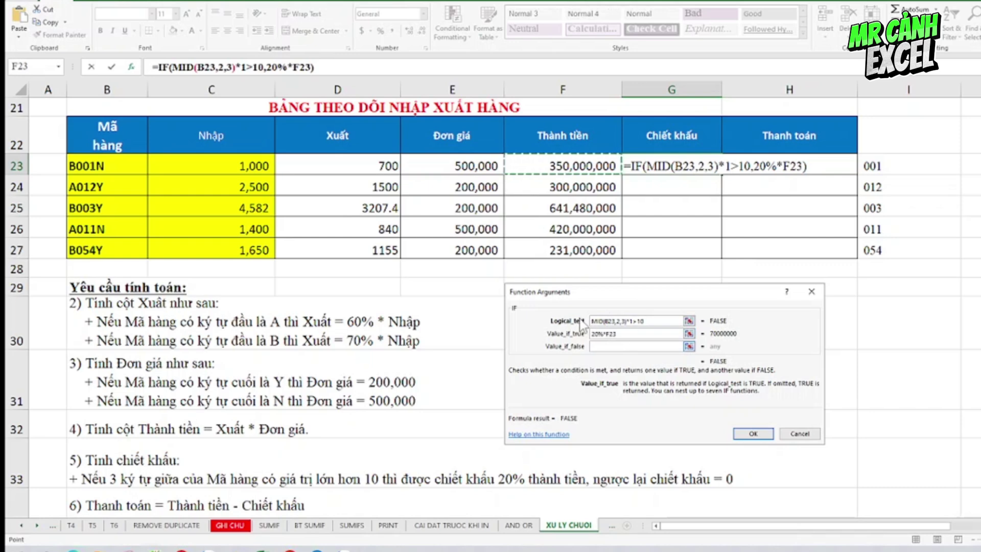
pyautogui.click(612, 348)
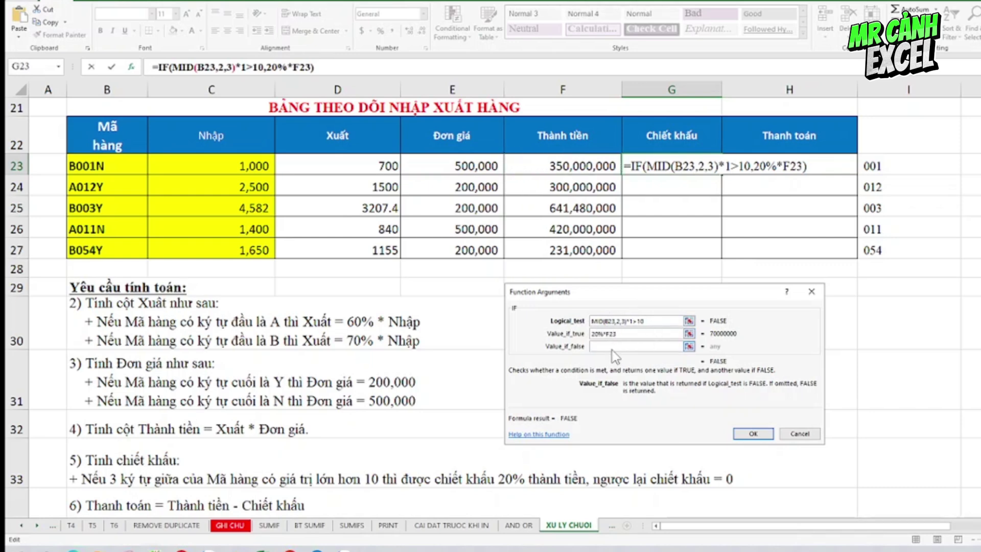
pyautogui.write(',0')
pyautogui.press('Return')
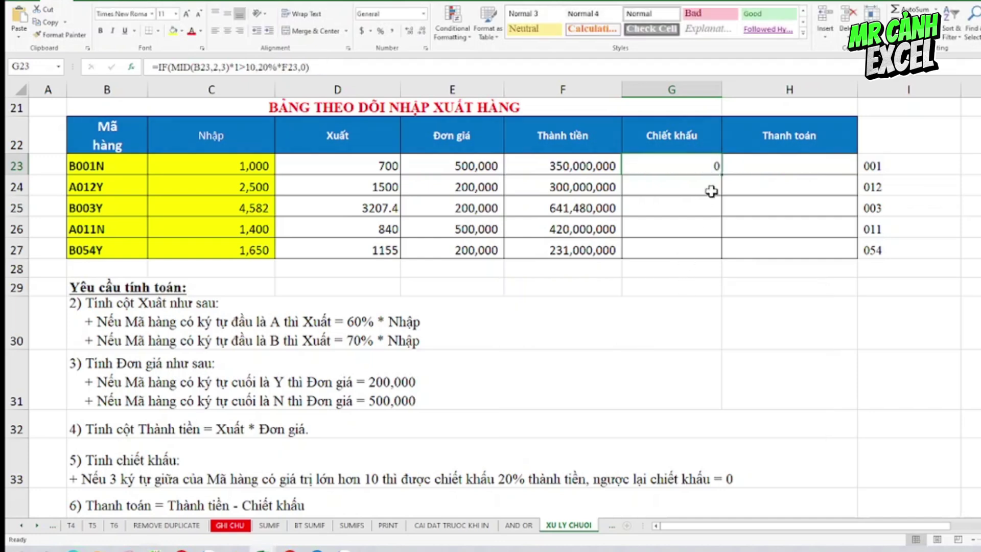
# Copy the discount formula down to G27 and format G23:G27 in Comma Style without decimals.
pyautogui.moveTo(721, 174); pyautogui.dragTo(716, 257)
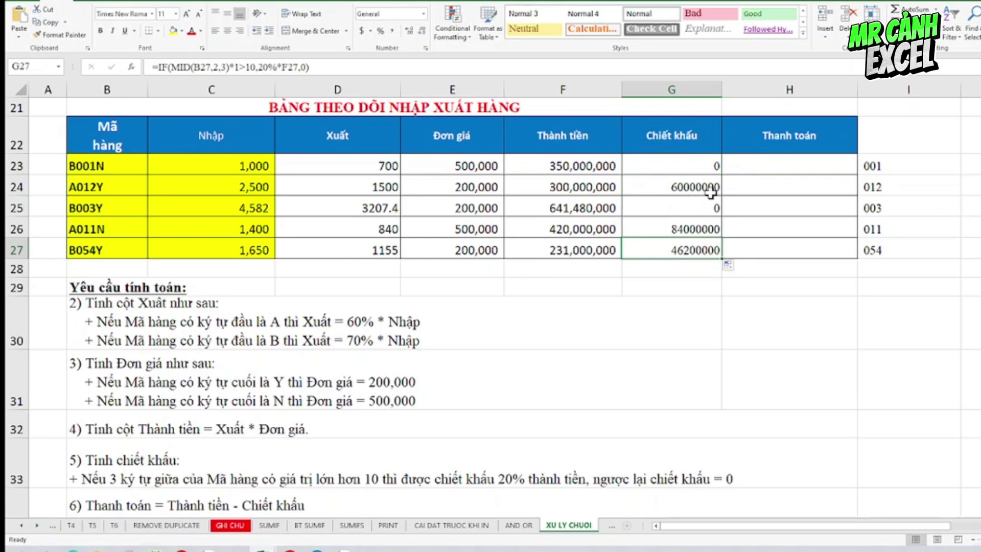
pyautogui.moveTo(697, 158); pyautogui.dragTo(695, 244)
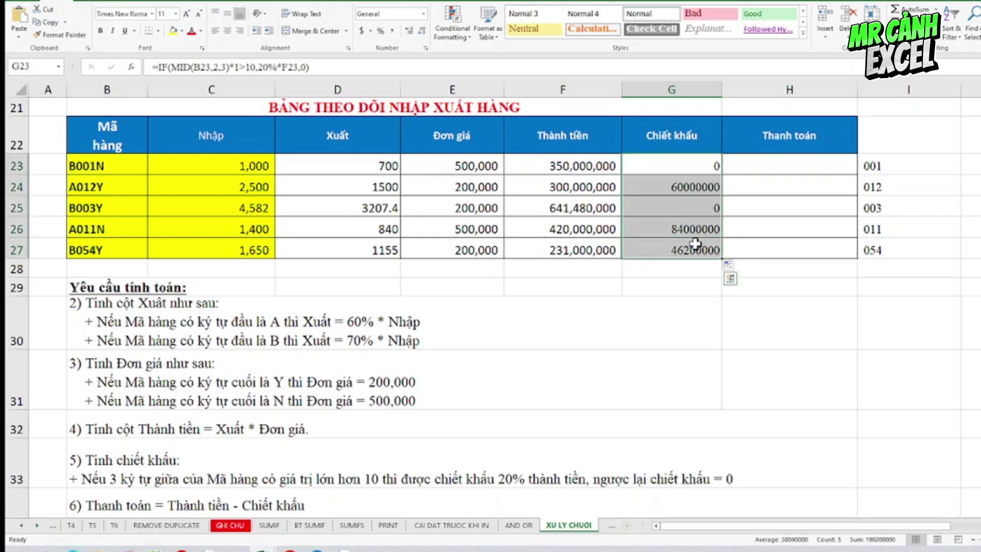
pyautogui.click(393, 32)
pyautogui.click(423, 31)
pyautogui.click(422, 31)
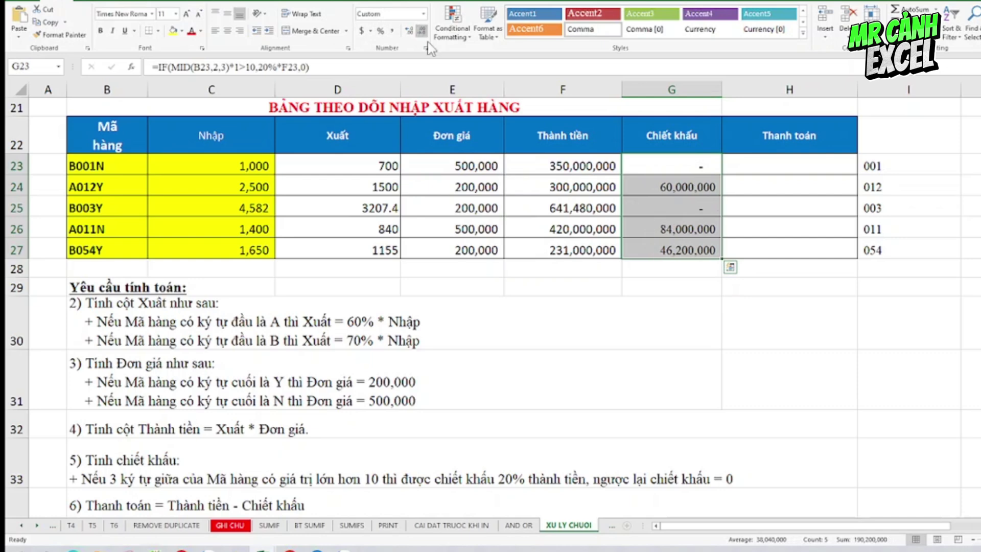
pyautogui.click(767, 166)
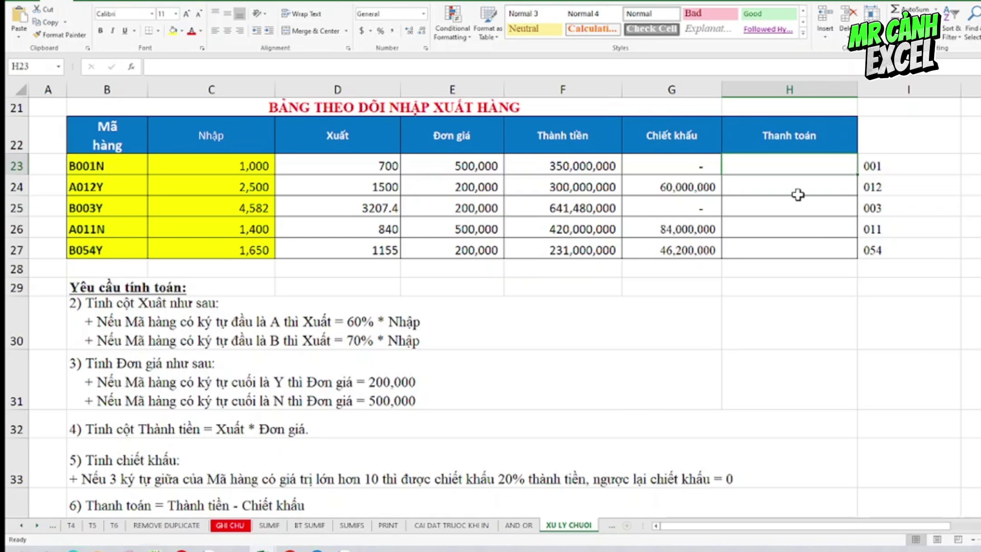
# Enter =F23-G23 in H23 (350,000,000) and fill it down to H27.
pyautogui.write('=')
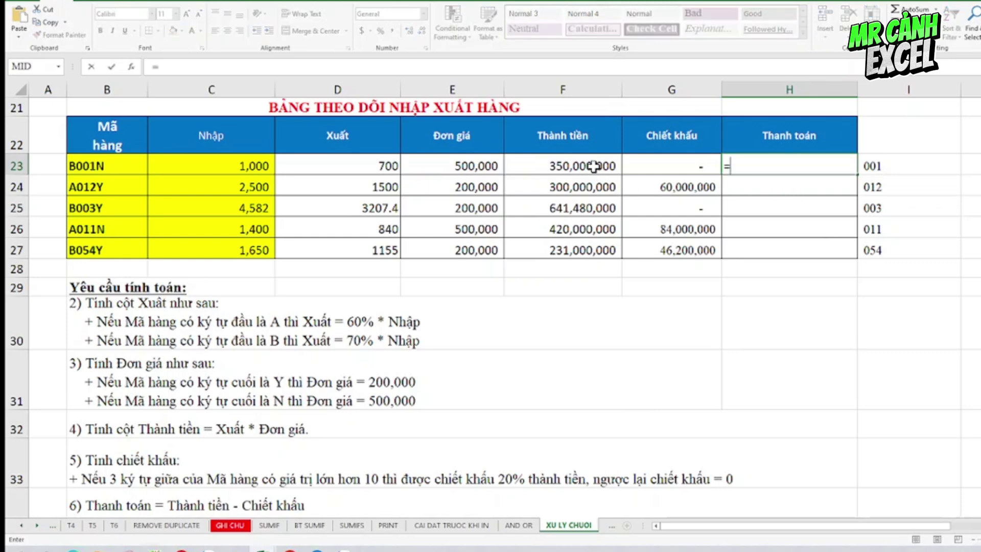
pyautogui.click(594, 166)
pyautogui.write('-')
pyautogui.click(666, 165)
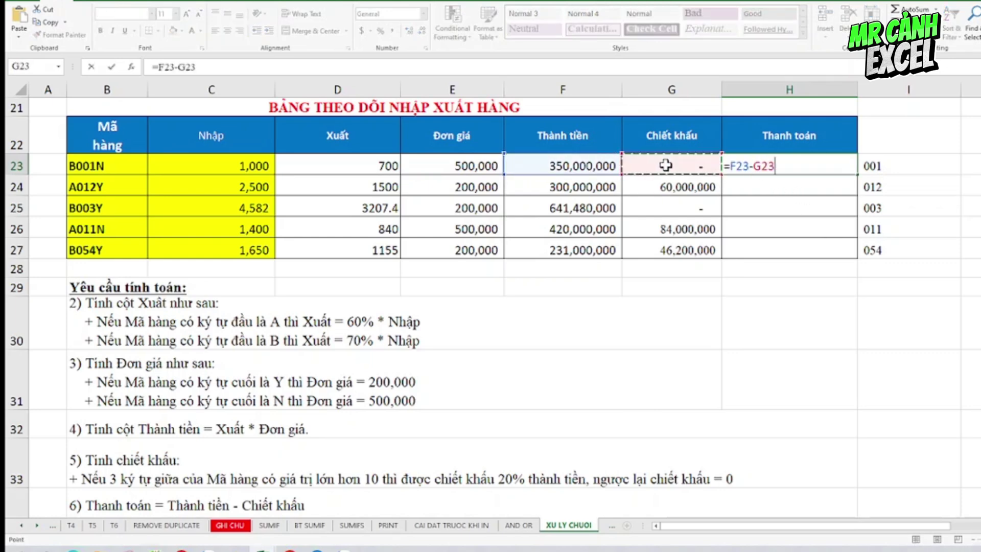
pyautogui.press('Return')
pyautogui.click(789, 165)
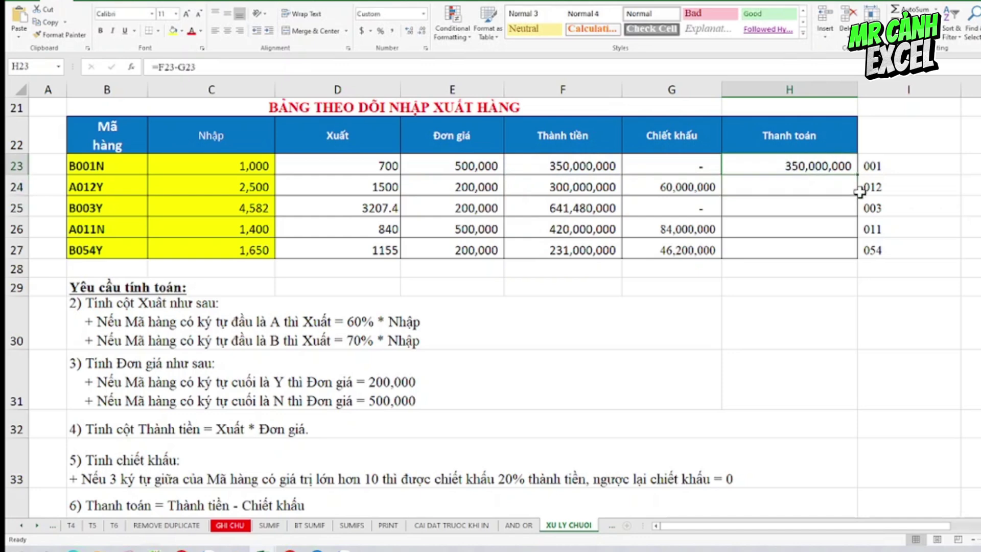
pyautogui.moveTo(860, 178); pyautogui.dragTo(857, 262)
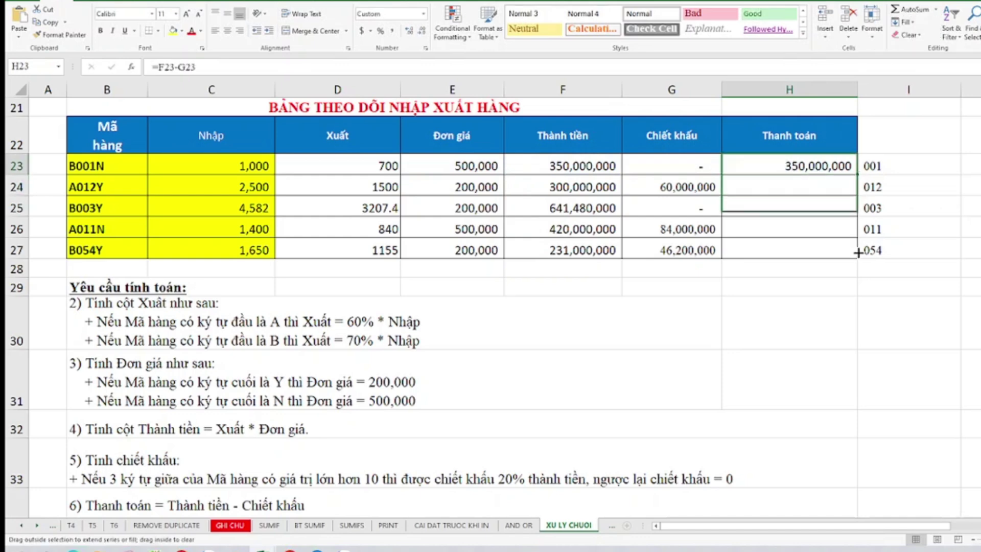